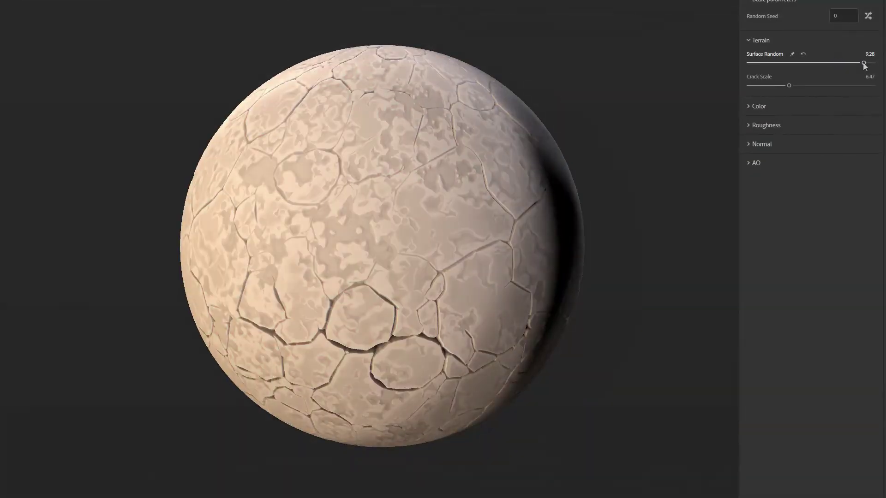
Reshuffle the cracks with Surface Random and set the terrain colour to a darker brown
{"action": "left_click_drag", "start_coordinate": [765, 63], "coordinate": [858, 62]}
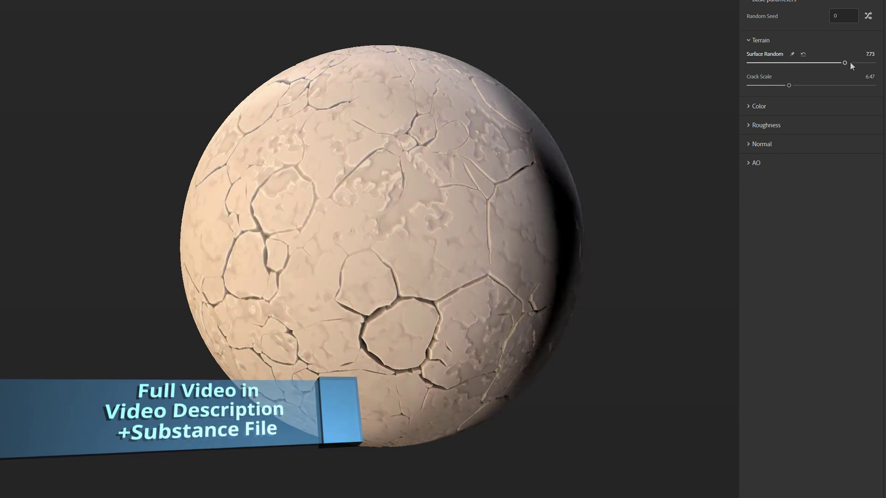
{"action": "left_click", "coordinate": [759, 106]}
{"action": "left_click", "coordinate": [860, 123]}
{"action": "left_click", "coordinate": [606, 195]}
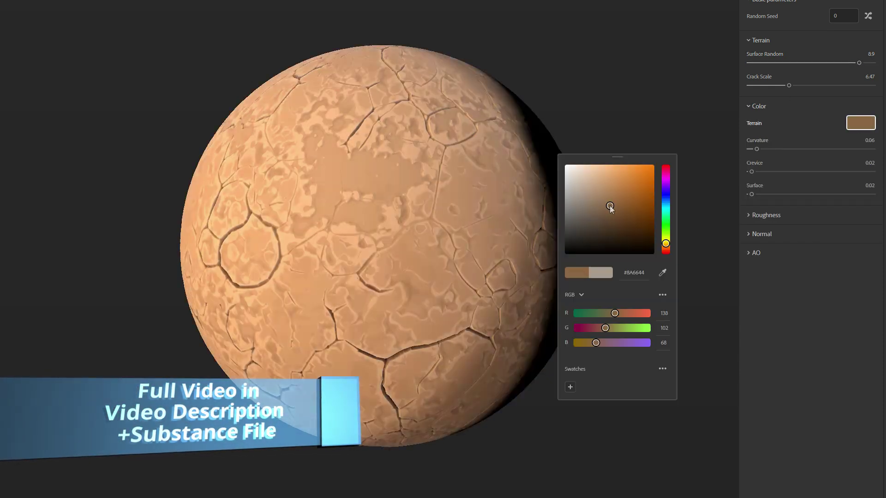
{"action": "left_click", "coordinate": [609, 212]}
{"action": "left_click", "coordinate": [696, 131]}
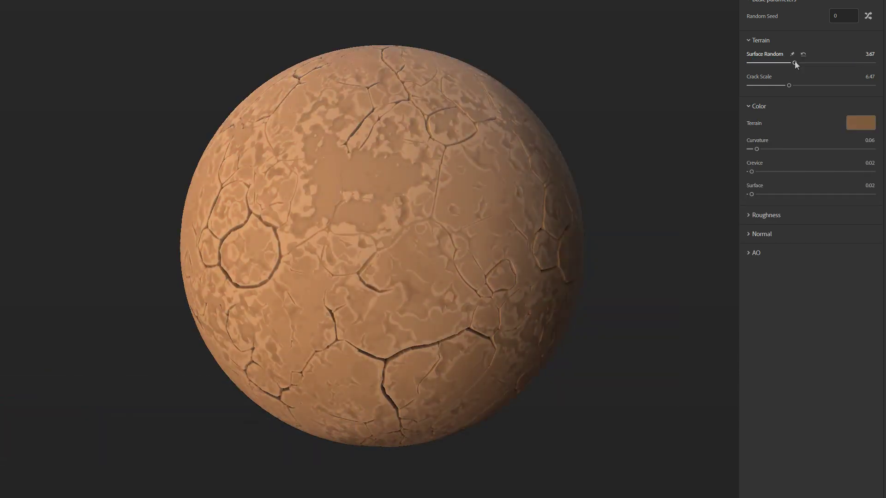
Set Surface Random to 2.88 and Curvature colouring to 0.09, and slightly raise Surface colour variation
{"action": "left_click_drag", "start_coordinate": [794, 62], "coordinate": [784, 62]}
{"action": "left_click", "coordinate": [778, 149]}
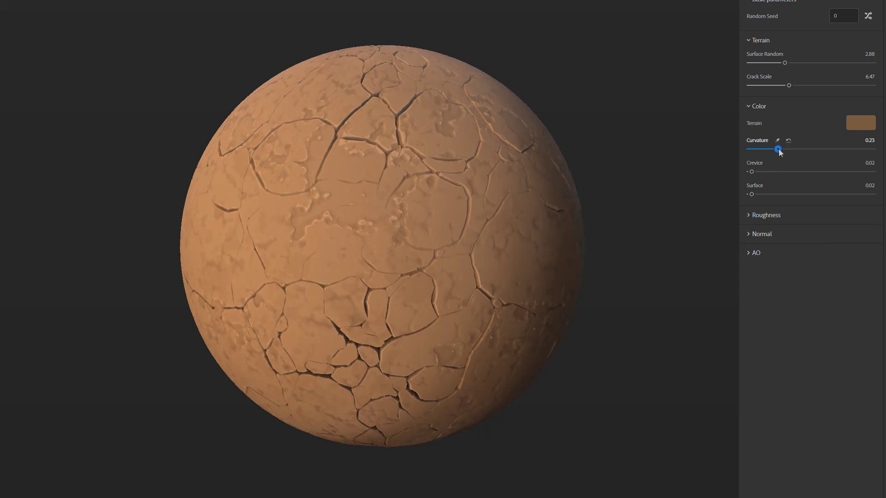
{"action": "left_click_drag", "start_coordinate": [779, 148], "coordinate": [760, 148]}
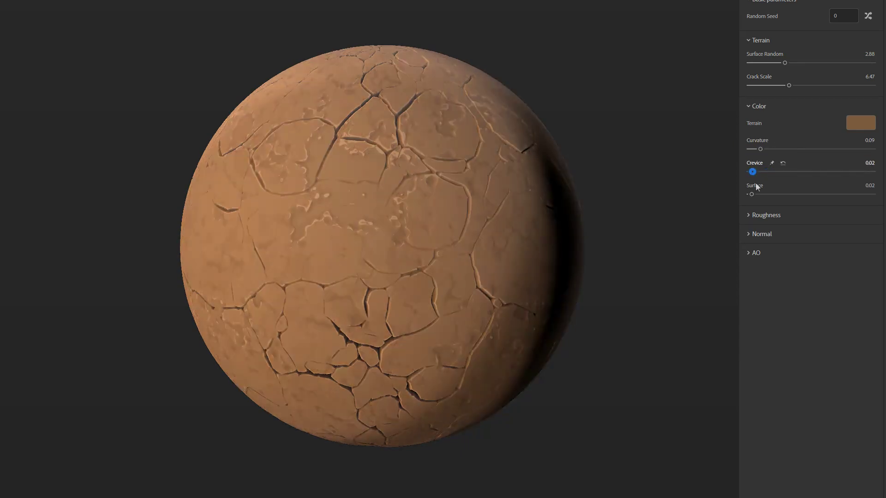
{"action": "left_click_drag", "start_coordinate": [751, 194], "coordinate": [754, 194]}
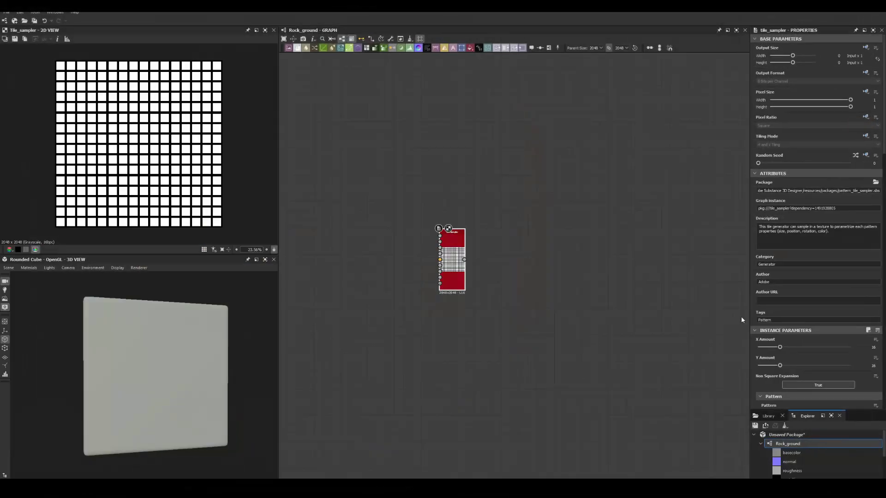
Switch the Tile Sampler pattern to Paraboloid
{"action": "scroll", "coordinate": [779, 295], "scroll_direction": "down", "scroll_amount": 2}
{"action": "left_click", "coordinate": [784, 297]}
{"action": "left_click", "coordinate": [779, 325]}
{"action": "scroll", "coordinate": [751, 280], "scroll_direction": "down", "scroll_amount": 3}
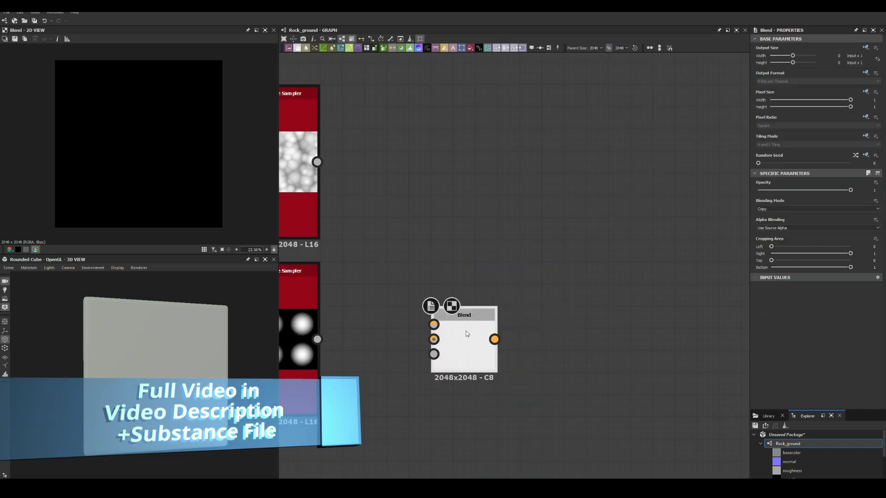
Subtract the top sampler in a Blend at 0.53 opacity, followed by a Transformation 2D node
{"action": "left_click_drag", "start_coordinate": [434, 324], "coordinate": [317, 162]}
{"action": "left_click", "coordinate": [816, 209]}
{"action": "left_click_drag", "start_coordinate": [850, 190], "coordinate": [807, 190]}
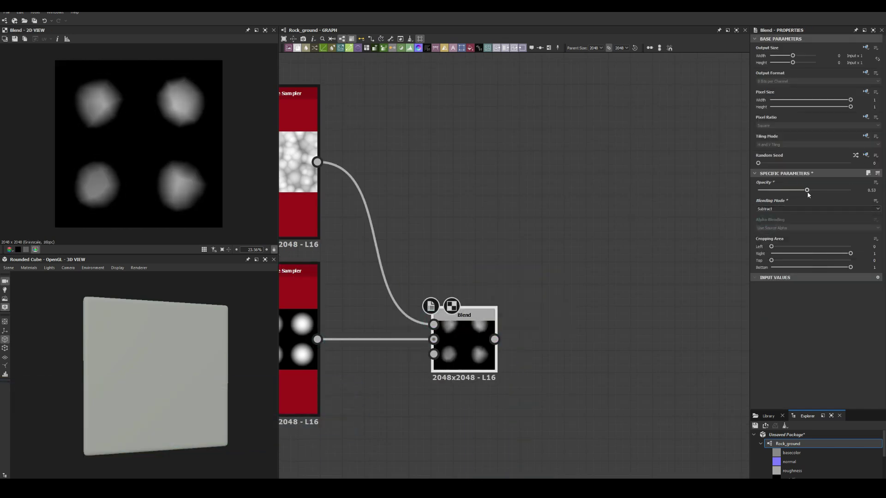
{"action": "key", "text": "ctrl+t"}
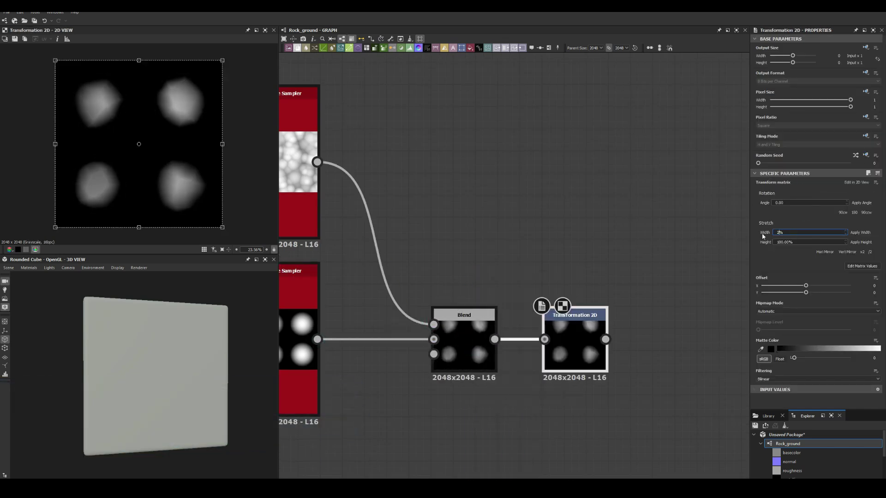
Stretch the Transformation 2D to 200% with 0.25 offset, and set the new Tile Sampler pattern to Pattern Input
{"action": "type", "text": "00"}
{"action": "key", "text": "Tab"}
{"action": "type", "text": "200"}
{"action": "key", "text": "Return"}
{"action": "type", "text": "0.25"}
{"action": "key", "text": "Tab"}
{"action": "type", "text": "0.25"}
{"action": "key", "text": "Return"}
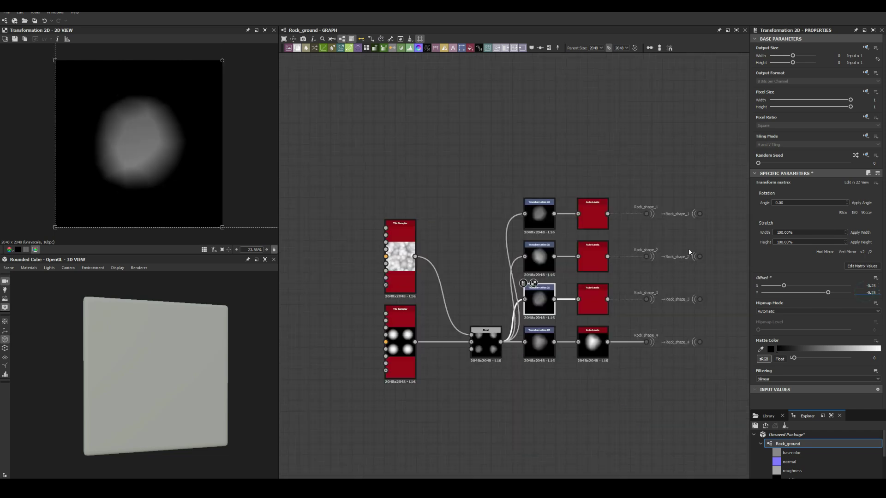
{"action": "left_click", "coordinate": [775, 316]}
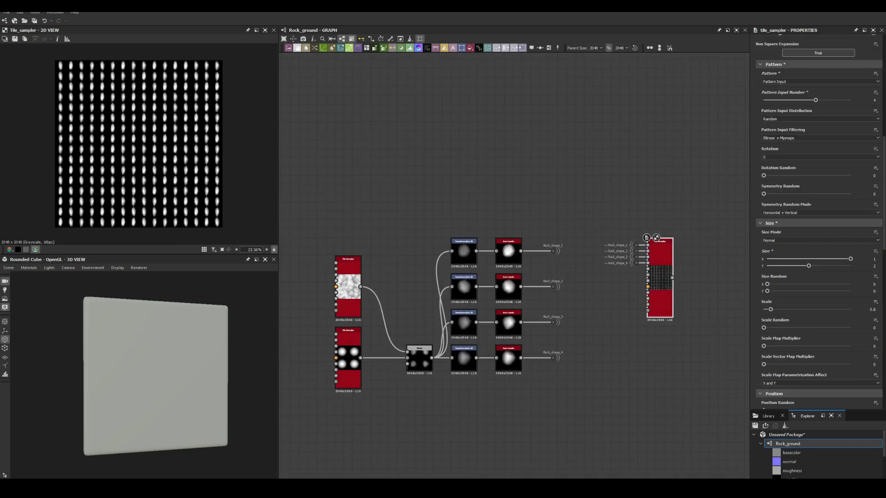
Set Size Y 2, Scale 6.47 and Color Random 0.63, then place a duplicate Tile Sampler below
{"action": "type", "text": "2"}
{"action": "key", "text": "Return"}
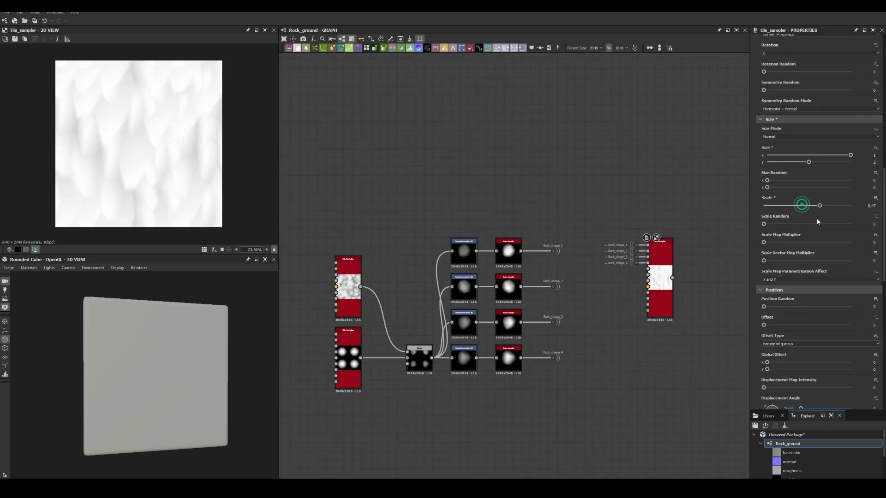
{"action": "scroll", "coordinate": [776, 323], "scroll_direction": "down", "scroll_amount": 10}
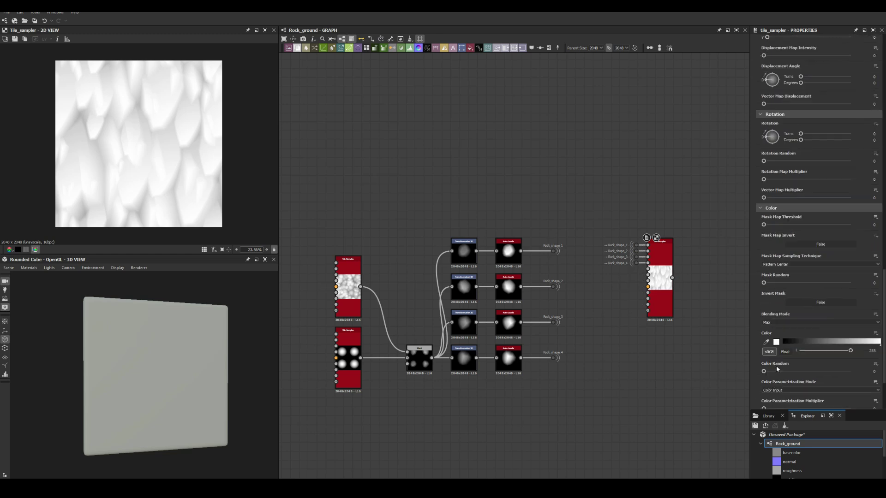
{"action": "left_click_drag", "start_coordinate": [763, 370], "coordinate": [818, 371]}
{"action": "middle_click_drag", "start_coordinate": [692, 219], "coordinate": [627, 225]}
{"action": "left_click_drag", "start_coordinate": [524, 278], "coordinate": [592, 365]}
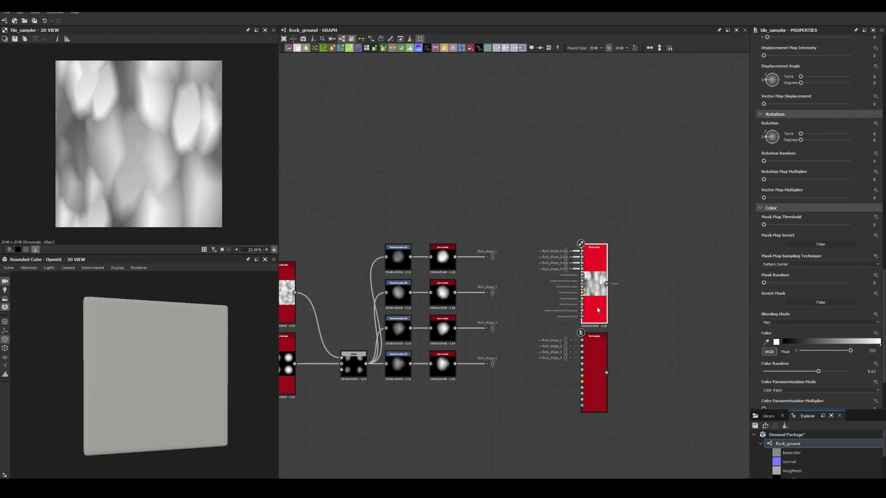
{"action": "left_click_drag", "start_coordinate": [781, 119], "coordinate": [801, 120]}
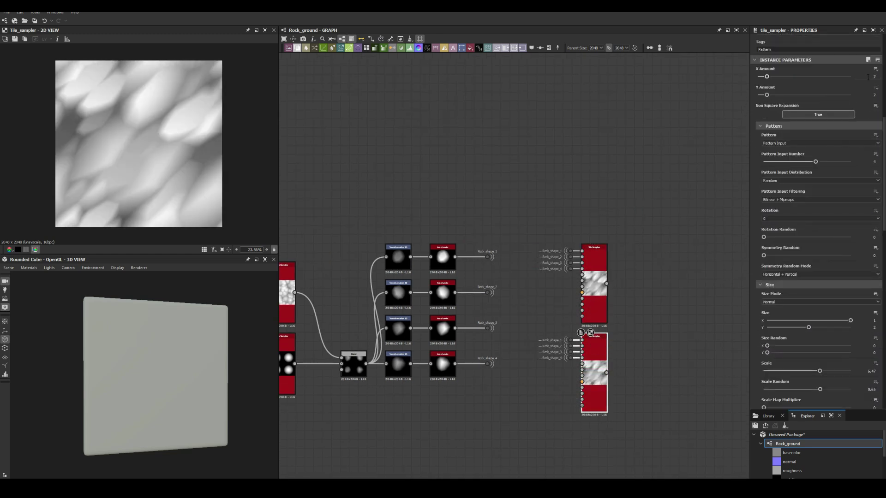
Add a Max (Lighten) Blend node and wire both tile samplers into it
{"action": "scroll", "coordinate": [645, 290], "scroll_direction": "up", "scroll_amount": 2}
{"action": "left_click", "coordinate": [642, 283]}
{"action": "left_click_drag", "start_coordinate": [643, 288], "coordinate": [682, 280]}
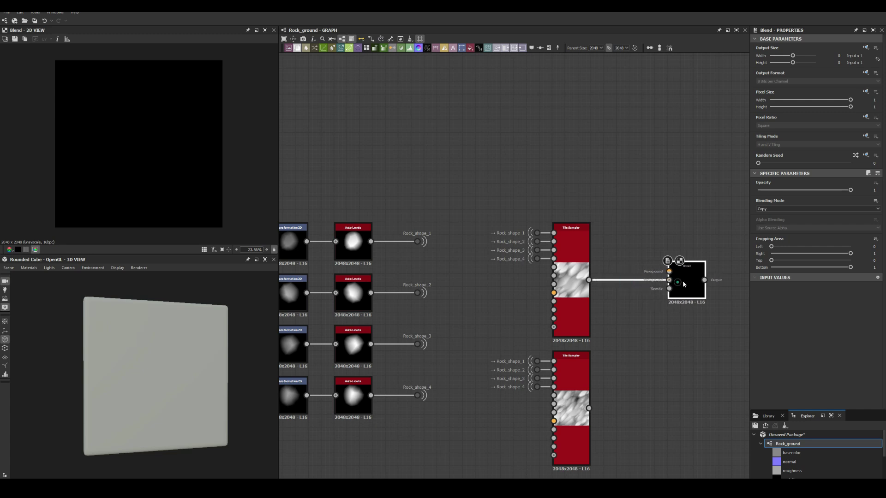
{"action": "left_click_drag", "start_coordinate": [589, 408], "coordinate": [673, 280]}
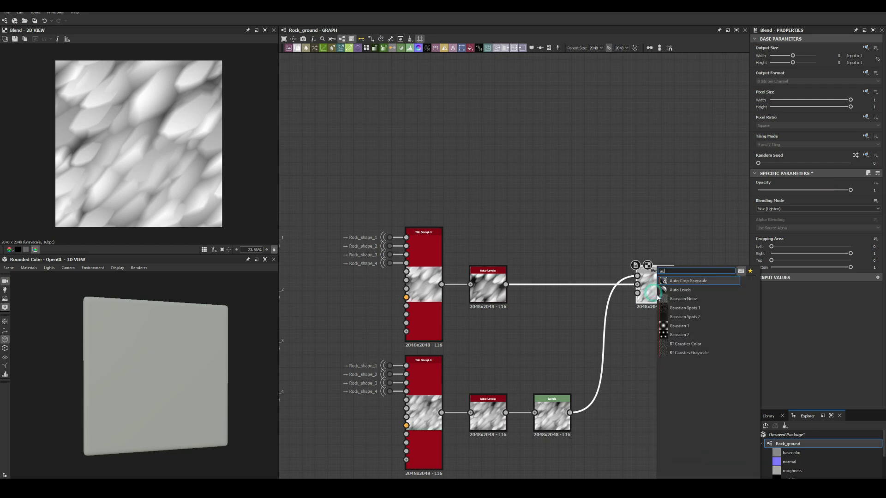
Darken the Levels output and wire the heightmap into the height output
{"action": "left_click", "coordinate": [549, 416]}
{"action": "left_click_drag", "start_coordinate": [874, 264], "coordinate": [795, 264]}
{"action": "scroll", "coordinate": [744, 280], "scroll_direction": "down", "scroll_amount": 3}
{"action": "right_click", "coordinate": [456, 282]}
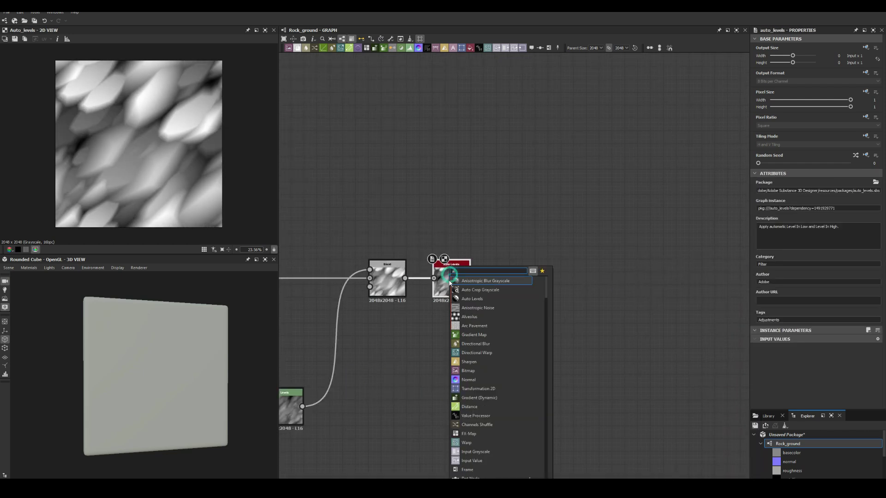
{"action": "middle_click_drag", "start_coordinate": [456, 281], "coordinate": [520, 245]}
{"action": "left_click_drag", "start_coordinate": [661, 221], "coordinate": [663, 218]}
Enable tessellation in the preview material and add a Normal node from the heightmap
{"action": "left_click", "coordinate": [28, 268]}
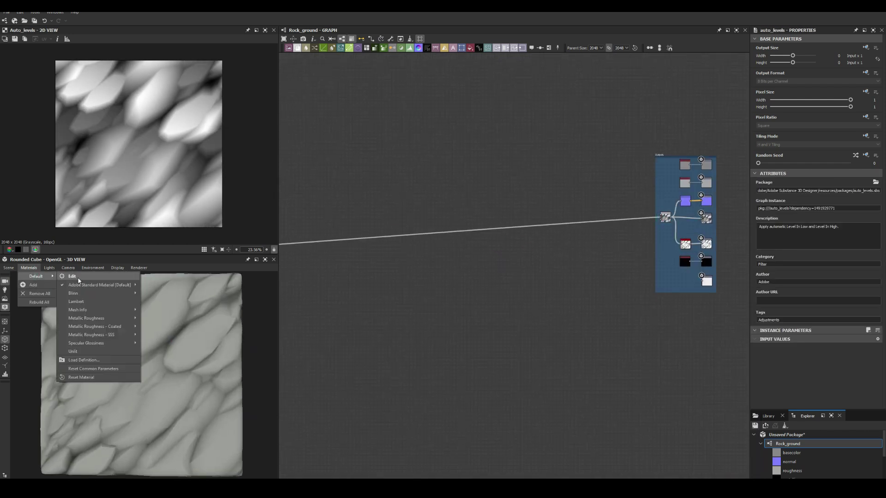
{"action": "left_click", "coordinate": [56, 276]}
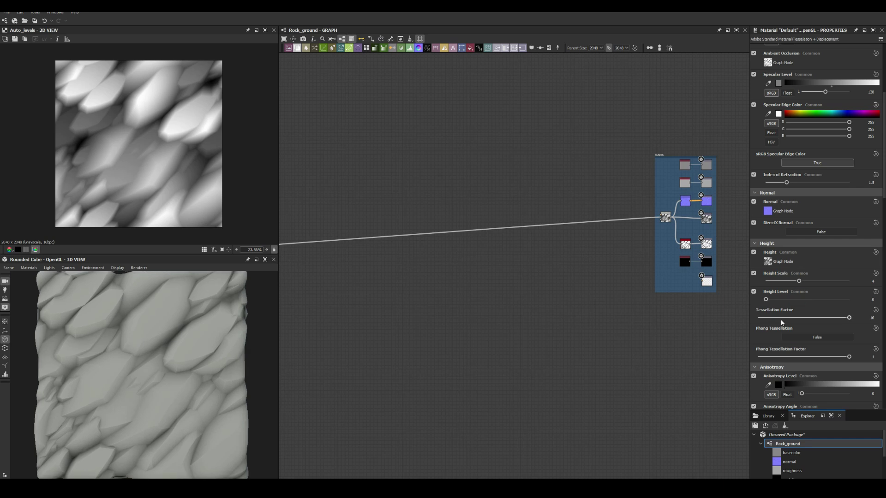
{"action": "scroll", "coordinate": [462, 264], "scroll_direction": "up", "scroll_amount": 3}
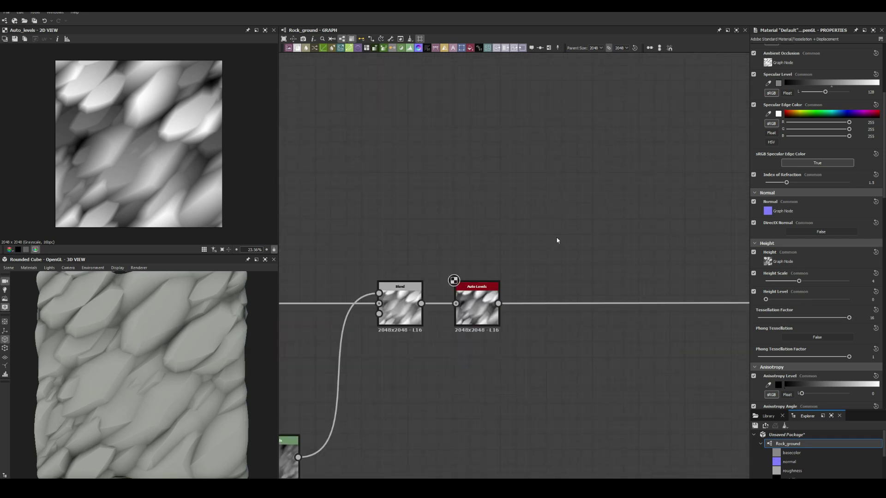
{"action": "left_click_drag", "start_coordinate": [417, 47], "coordinate": [559, 238]}
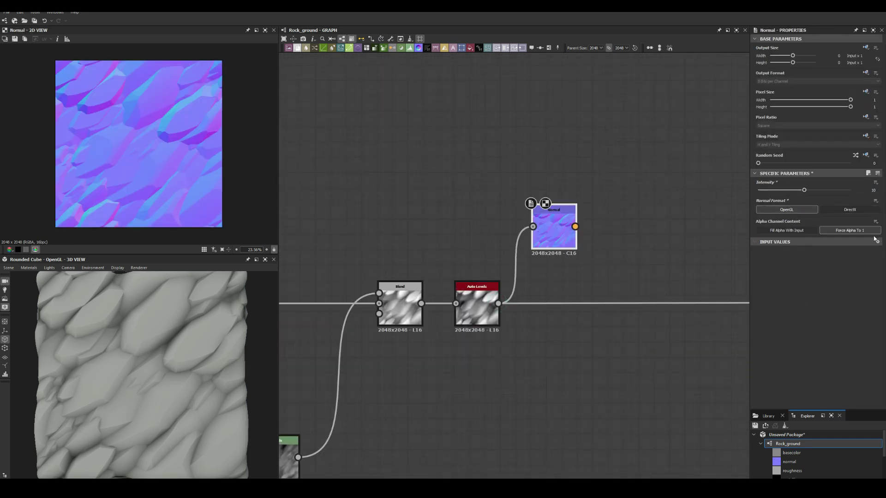
Add Curvature Smooth and Histogram Scan nodes, tuning the scan to isolate cracks
{"action": "key", "text": "space"}
{"action": "type", "text": "curvature"}
{"action": "key", "text": "Return"}
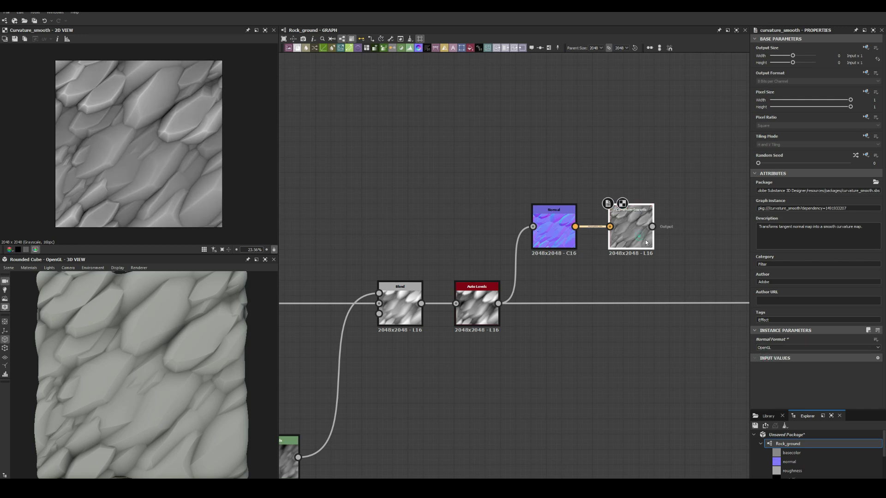
{"action": "key", "text": "space"}
{"action": "type", "text": "hi"}
{"action": "left_click", "coordinate": [673, 274]}
{"action": "left_click_drag", "start_coordinate": [805, 351], "coordinate": [622, 293]}
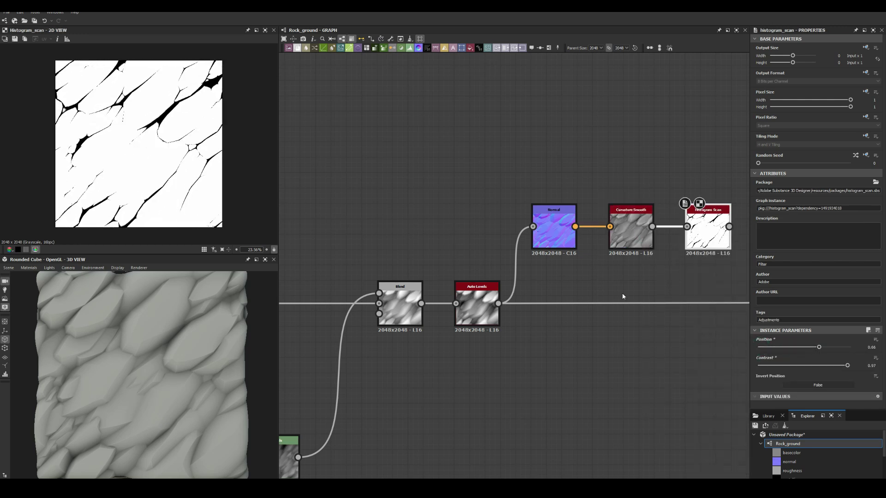
Insert a Highpass filter, lower the Histogram Scan position to thicken cracks, and add a height-chain Blend
{"action": "left_click", "coordinate": [499, 278]}
{"action": "middle_click_drag", "start_coordinate": [507, 238], "coordinate": [380, 241]}
{"action": "left_click", "coordinate": [605, 249]}
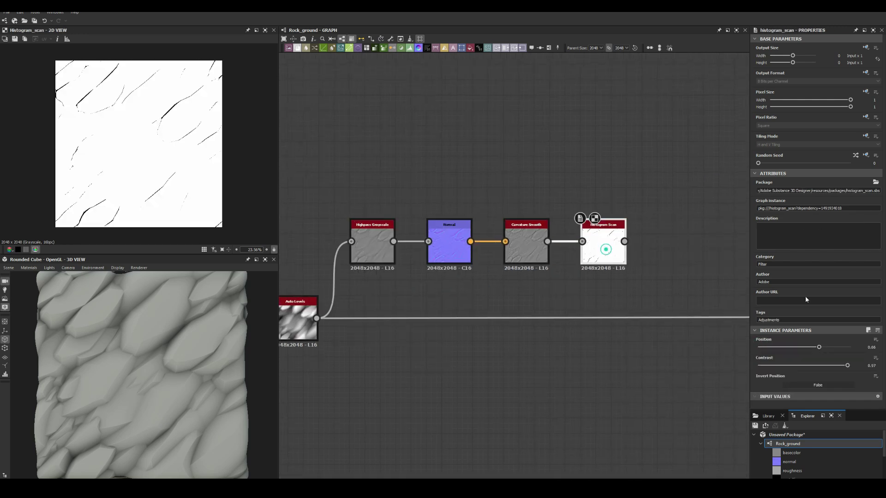
{"action": "scroll", "coordinate": [575, 243], "scroll_direction": "down", "scroll_amount": 2}
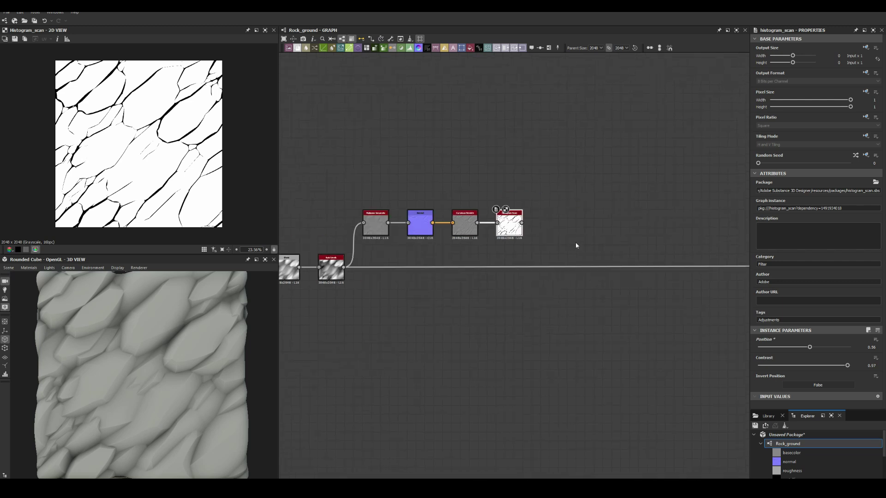
{"action": "left_click", "coordinate": [525, 263]}
Add an Auto Levels node after the Bevel
{"action": "scroll", "coordinate": [592, 243], "scroll_direction": "up", "scroll_amount": 3}
{"action": "scroll", "coordinate": [560, 233], "scroll_direction": "up", "scroll_amount": 3}
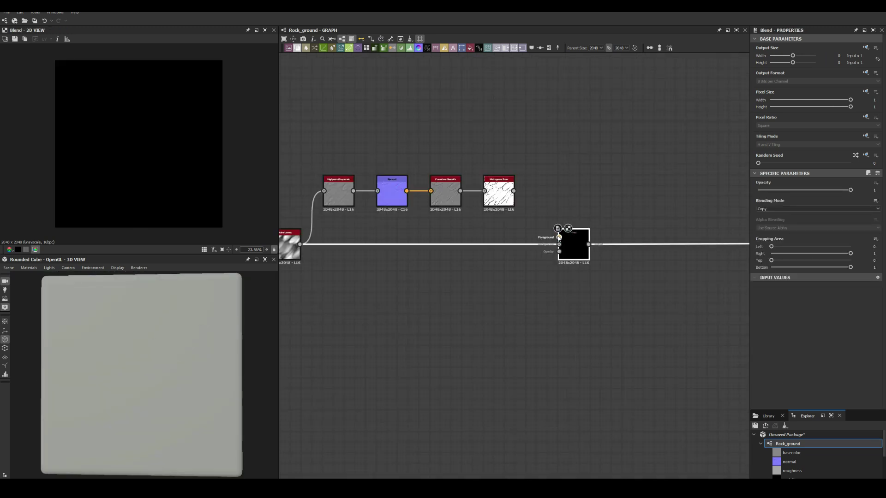
{"action": "key", "text": "space"}
{"action": "type", "text": "au"}
{"action": "left_click", "coordinate": [572, 234]}
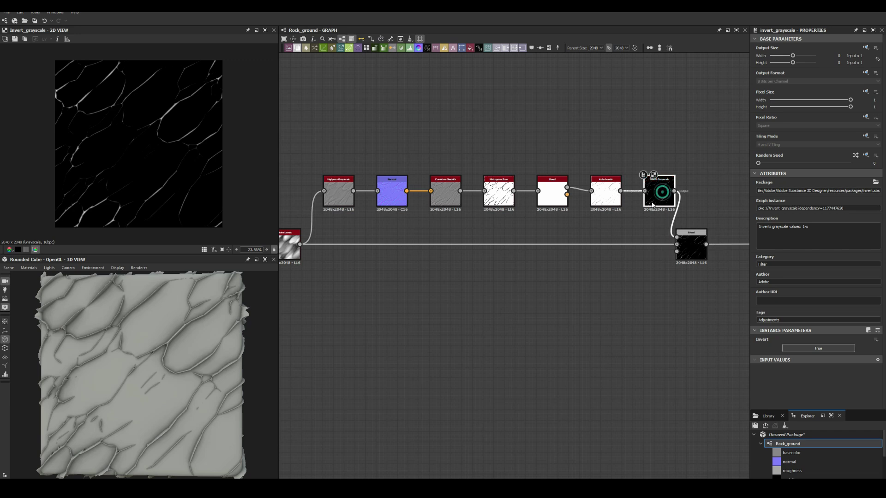
{"action": "scroll", "coordinate": [652, 205], "scroll_direction": "down", "scroll_amount": 3}
{"action": "middle_click_drag", "start_coordinate": [567, 223], "coordinate": [538, 250]}
Paste a duplicate Tile Sampler with its rock inputs and set its Y Amount to 22
{"action": "scroll", "coordinate": [354, 352], "scroll_direction": "down", "scroll_amount": 3}
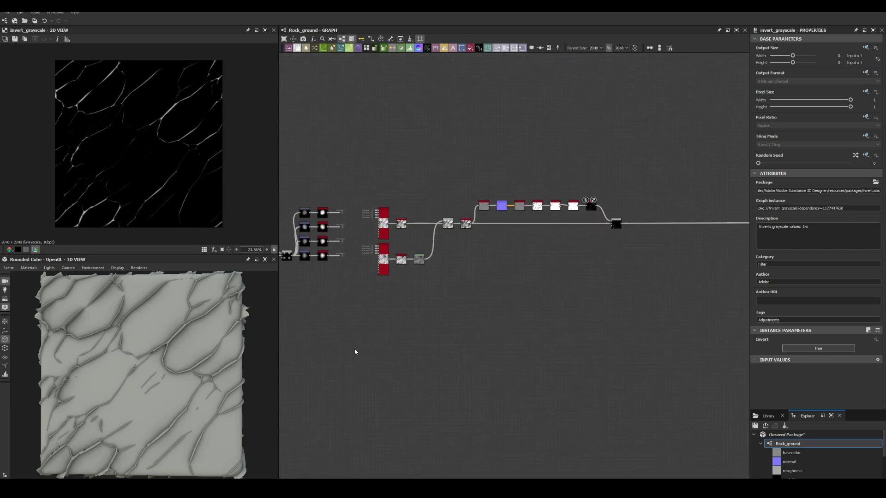
{"action": "scroll", "coordinate": [353, 349], "scroll_direction": "up", "scroll_amount": 3}
{"action": "scroll", "coordinate": [372, 207], "scroll_direction": "up", "scroll_amount": 2}
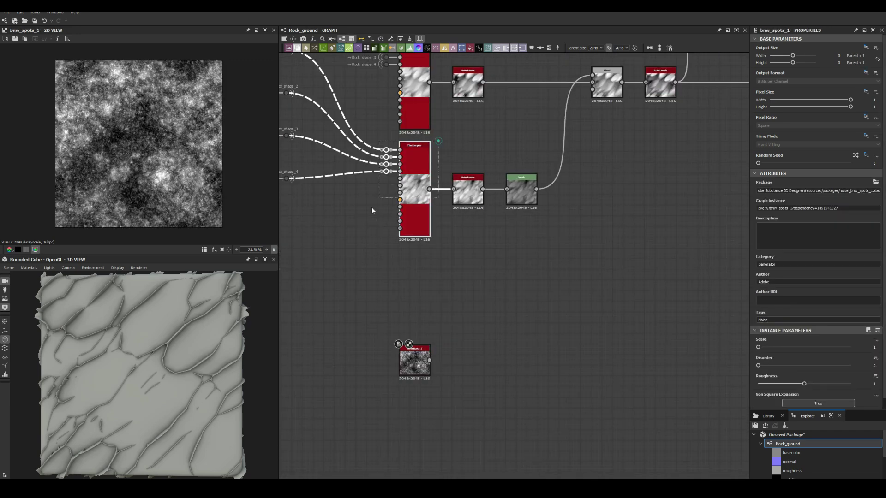
{"action": "key", "text": "ctrl+shift+v"}
{"action": "key", "text": "Return"}
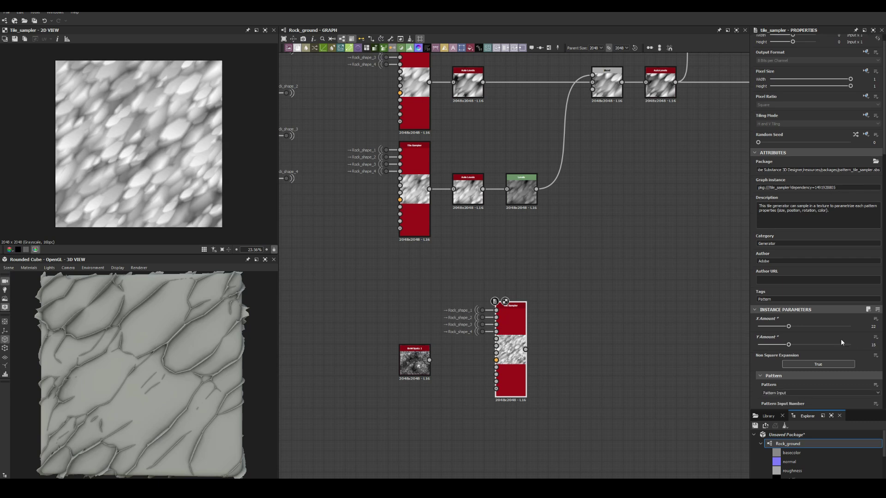
Add a Histogram Scan after the new Tile Sampler with Position 0.85
{"action": "scroll", "coordinate": [791, 329], "scroll_direction": "down", "scroll_amount": 4}
{"action": "scroll", "coordinate": [791, 330], "scroll_direction": "down", "scroll_amount": 6}
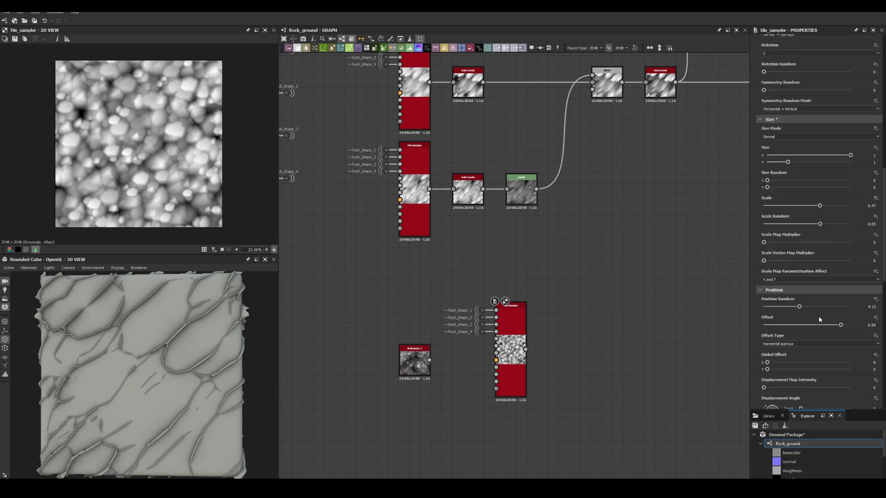
{"action": "scroll", "coordinate": [812, 277], "scroll_direction": "down", "scroll_amount": 6}
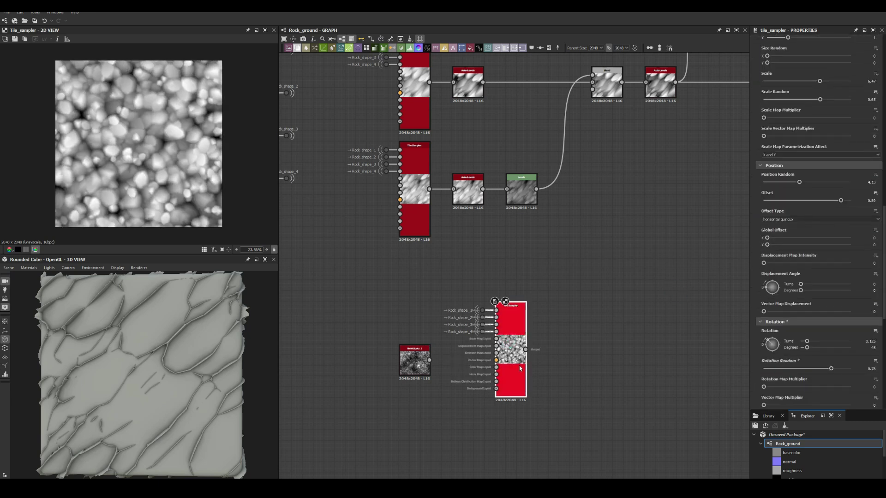
{"action": "key", "text": "space"}
{"action": "type", "text": "histo"}
{"action": "key", "text": "Return"}
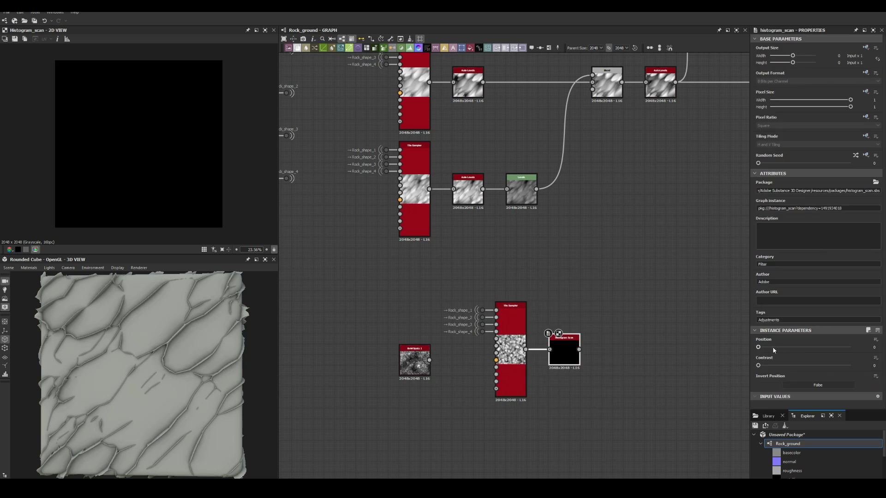
{"action": "left_click_drag", "start_coordinate": [758, 347], "coordinate": [836, 347]}
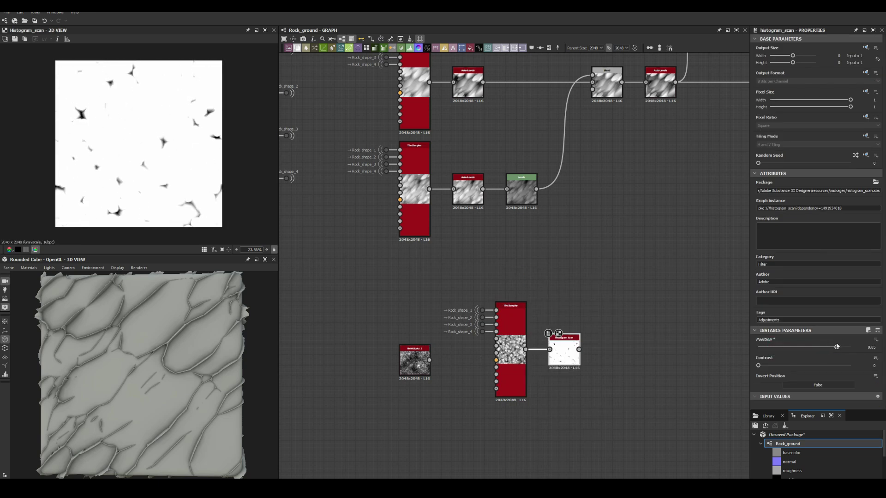
Add a Levels node with Level Out Low 0.7 and inspect the Blend node
{"action": "key", "text": "space"}
{"action": "type", "text": "levels"}
{"action": "key", "text": "Return"}
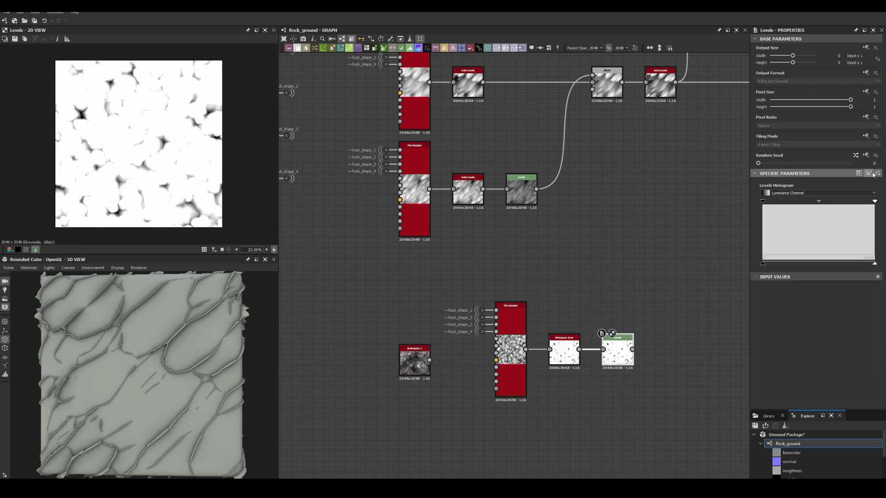
{"action": "left_click_drag", "start_coordinate": [762, 251], "coordinate": [820, 250]}
{"action": "key", "text": "f"}
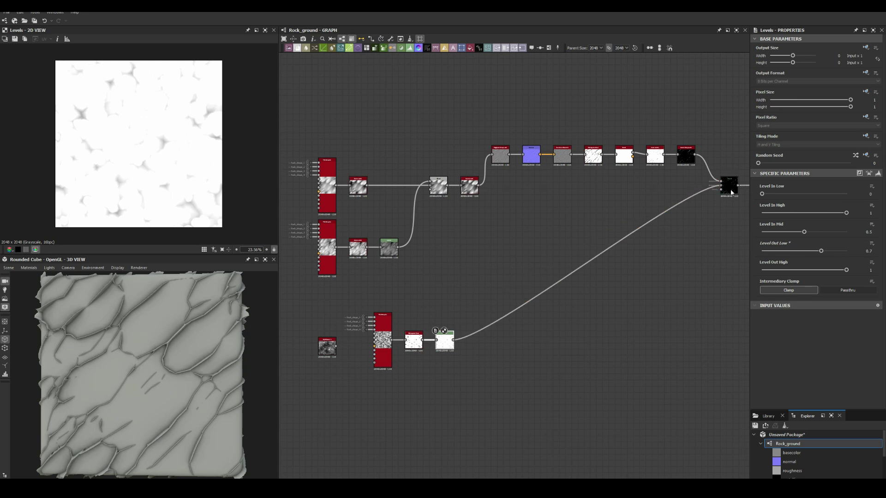
{"action": "double_click", "coordinate": [716, 341]}
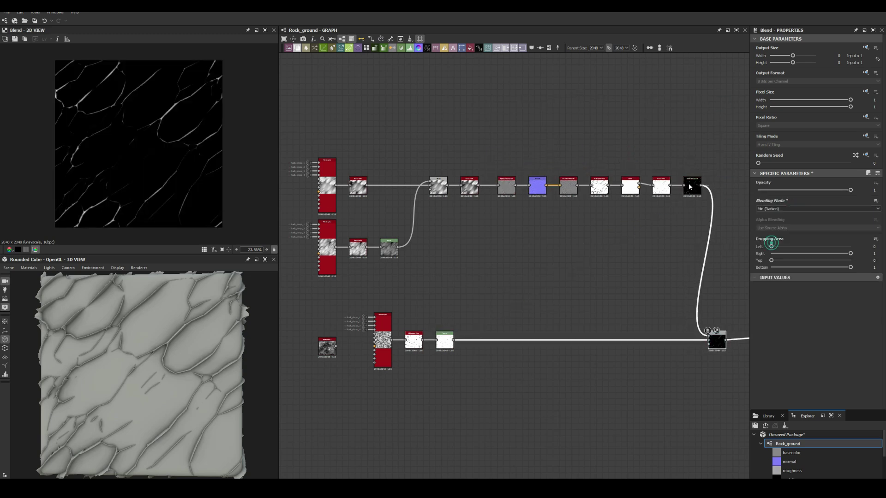
Delete the black node before the Blend and inspect the lower Tile Sampler and Levels settings
{"action": "key", "text": "Delete"}
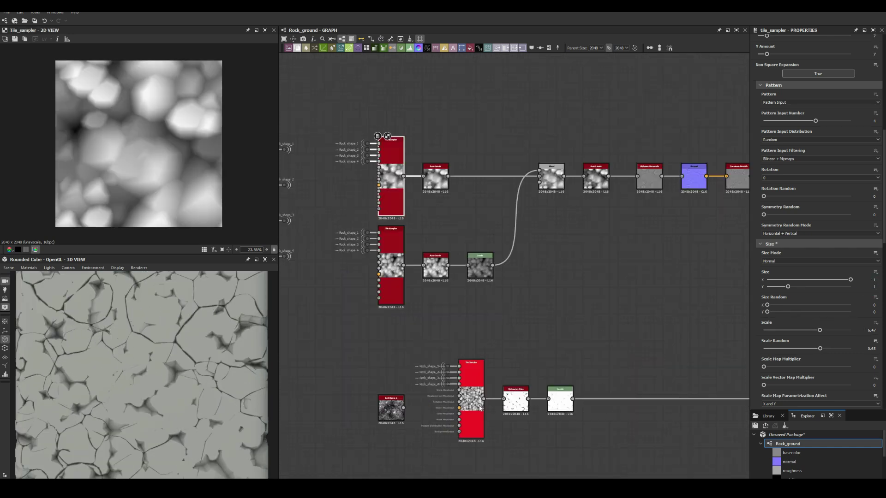
{"action": "double_click", "coordinate": [479, 407]}
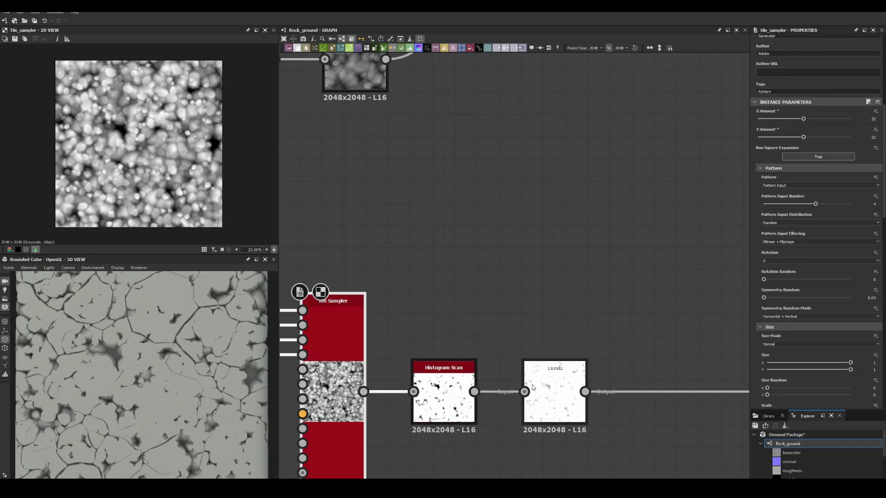
{"action": "left_click", "coordinate": [553, 397]}
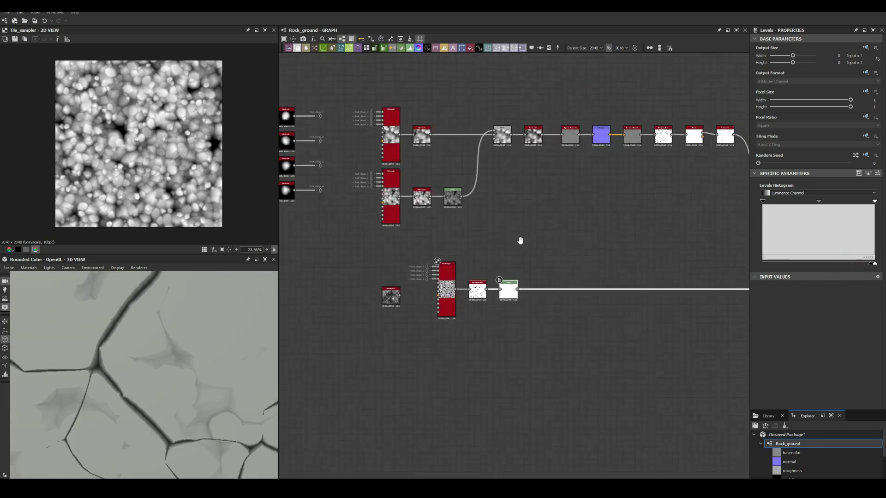
Wire an Invert Grayscale node above Bevel and add a Non Uniform Blur after Auto Levels
{"action": "key", "text": "space"}
{"action": "left_click", "coordinate": [415, 231]}
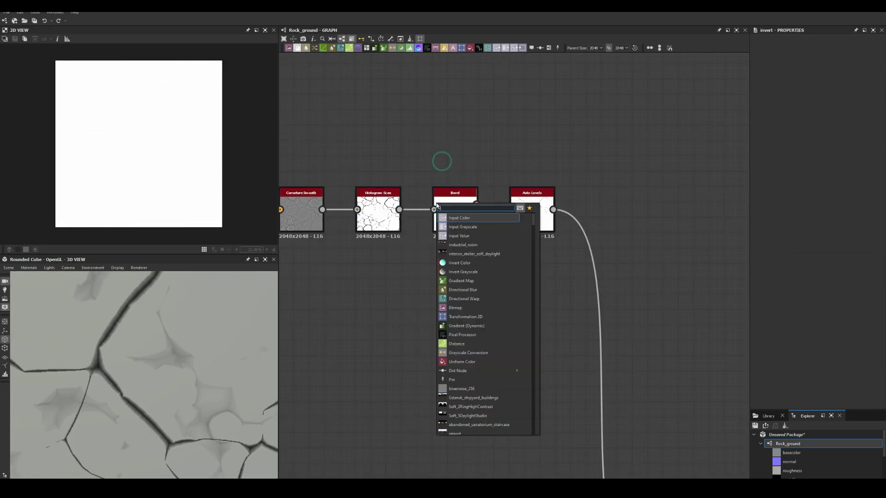
{"action": "mouse_move", "coordinate": [383, 198]}
{"action": "left_mouse_down"}
{"action": "mouse_move", "coordinate": [453, 150]}
{"action": "mouse_move", "coordinate": [434, 148]}
{"action": "left_mouse_up"}
{"action": "middle_click_drag", "start_coordinate": [461, 277], "coordinate": [393, 297]}
{"action": "mouse_move", "coordinate": [409, 168]}
{"action": "left_mouse_down"}
{"action": "mouse_move", "coordinate": [468, 254]}
{"action": "mouse_move", "coordinate": [520, 225]}
{"action": "left_mouse_up"}
{"action": "left_click", "coordinate": [508, 281]}
Add a Gaussian Noise node followed by Auto Levels
{"action": "scroll", "coordinate": [821, 323], "scroll_direction": "down", "scroll_amount": 2}
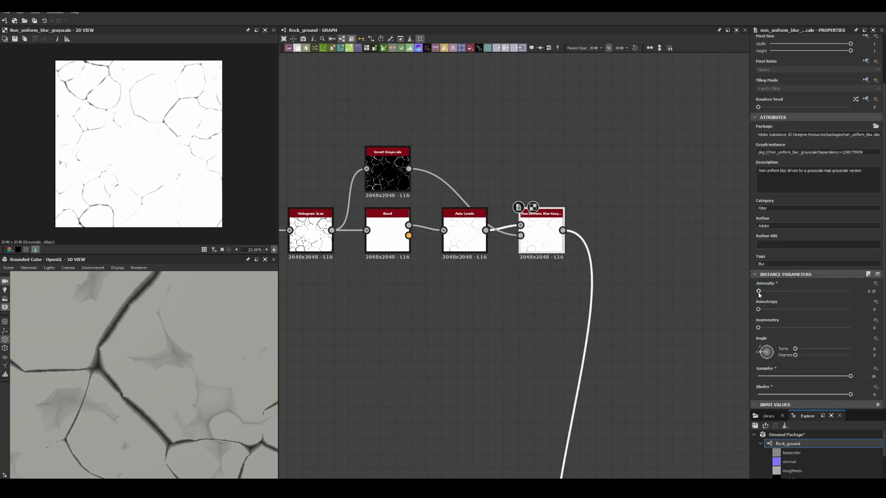
{"action": "scroll", "coordinate": [137, 369], "scroll_direction": "down", "scroll_amount": 5}
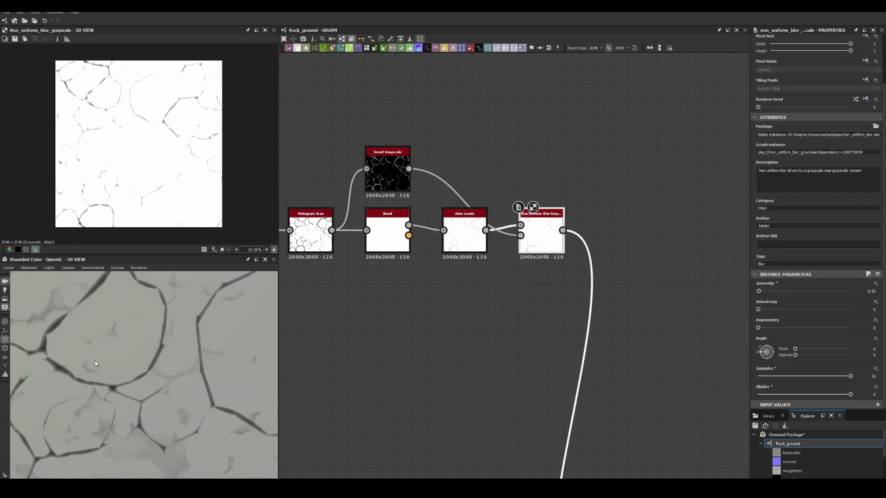
{"action": "scroll", "coordinate": [567, 352], "scroll_direction": "down", "scroll_amount": 5}
{"action": "scroll", "coordinate": [485, 408], "scroll_direction": "up", "scroll_amount": 4}
{"action": "key", "text": "space"}
{"action": "type", "text": "gaus"}
{"action": "key", "text": "Return"}
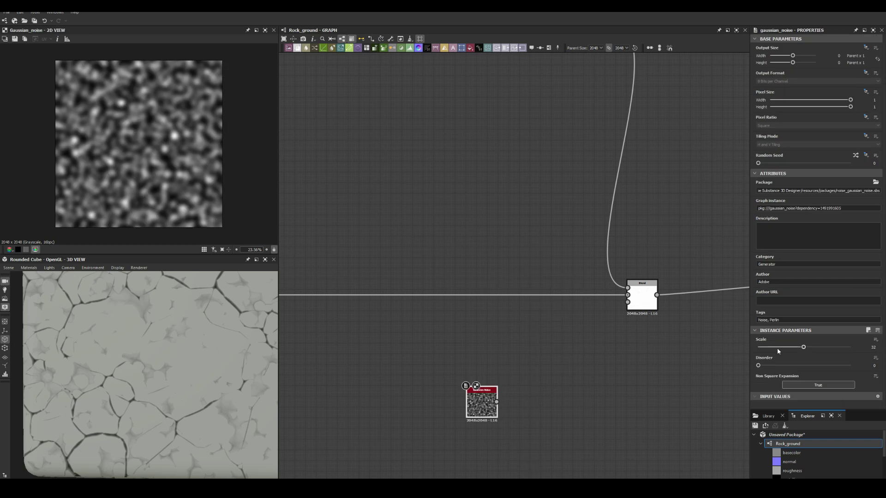
{"action": "key", "text": "space"}
{"action": "left_click", "coordinate": [484, 405]}
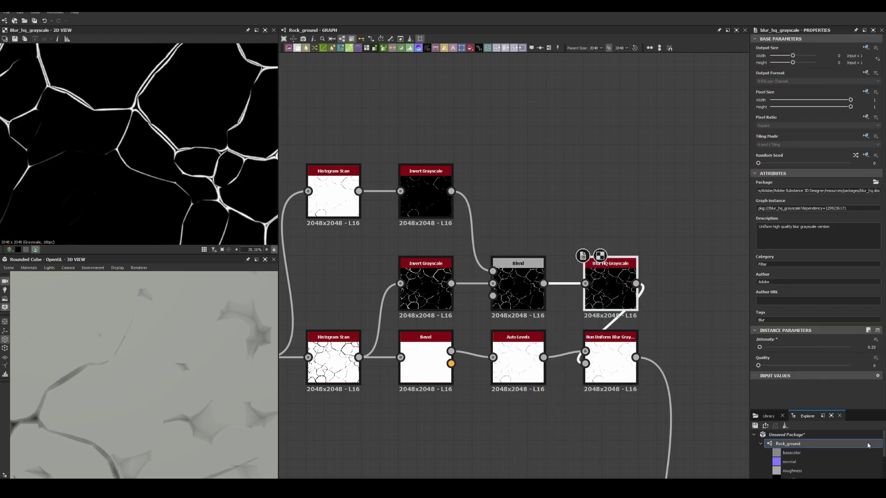
Switch the 3D preview mesh to a rounded cylinder
{"action": "scroll", "coordinate": [132, 383], "scroll_direction": "down", "scroll_amount": 5}
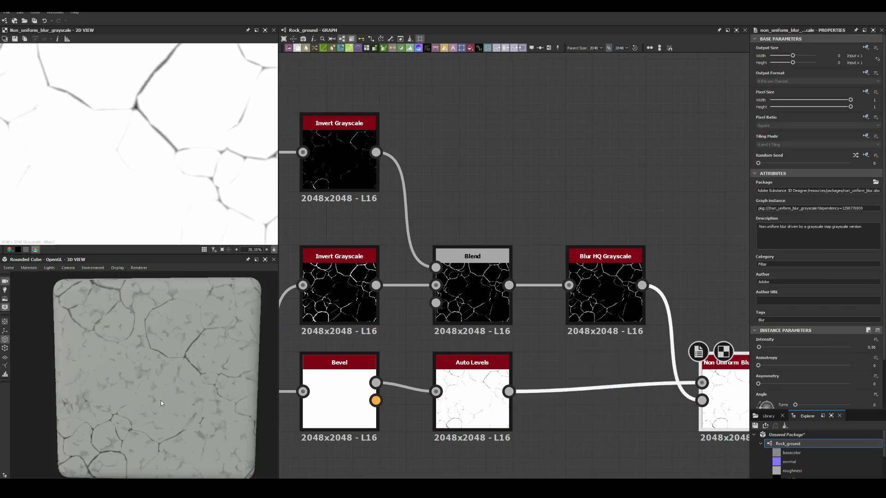
{"action": "left_click_drag", "start_coordinate": [160, 400], "coordinate": [171, 387]}
{"action": "left_click", "coordinate": [9, 268]}
{"action": "left_click", "coordinate": [29, 368]}
{"action": "scroll", "coordinate": [150, 372], "scroll_direction": "up", "scroll_amount": 5}
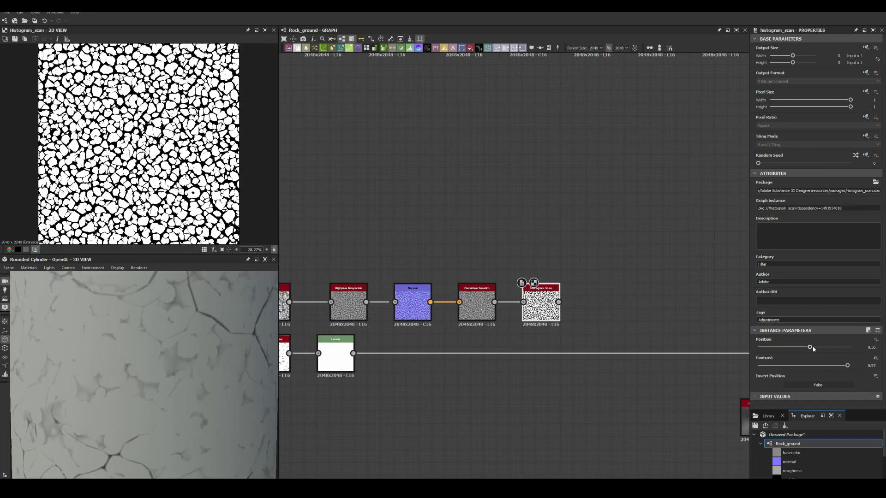
Nudge the Histogram Scan threshold position and add a Bevel node after it
{"action": "left_click_drag", "start_coordinate": [811, 347], "coordinate": [834, 350]}
{"action": "key", "text": "space"}
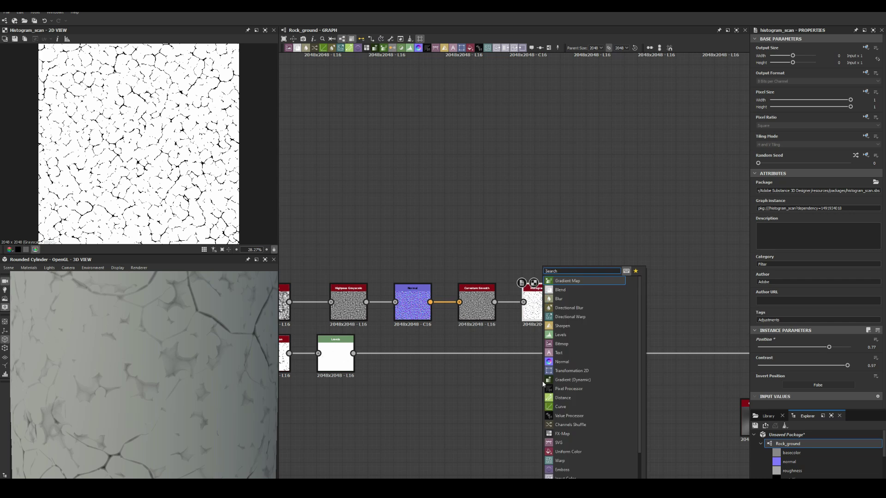
{"action": "type", "text": "bevel"}
{"action": "key", "text": "Return"}
{"action": "scroll", "coordinate": [454, 308], "scroll_direction": "down", "scroll_amount": 3}
{"action": "middle_click_drag", "start_coordinate": [454, 307], "coordinate": [335, 297]}
Add an Auto Levels node after Bevel and preview the Curvature Smooth output
{"action": "key", "text": "space"}
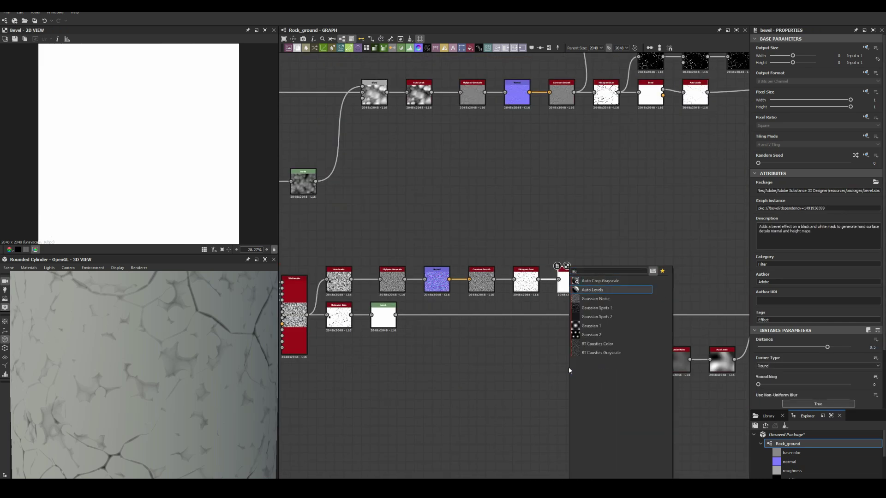
{"action": "type", "text": "auto levels"}
{"action": "key", "text": "Return"}
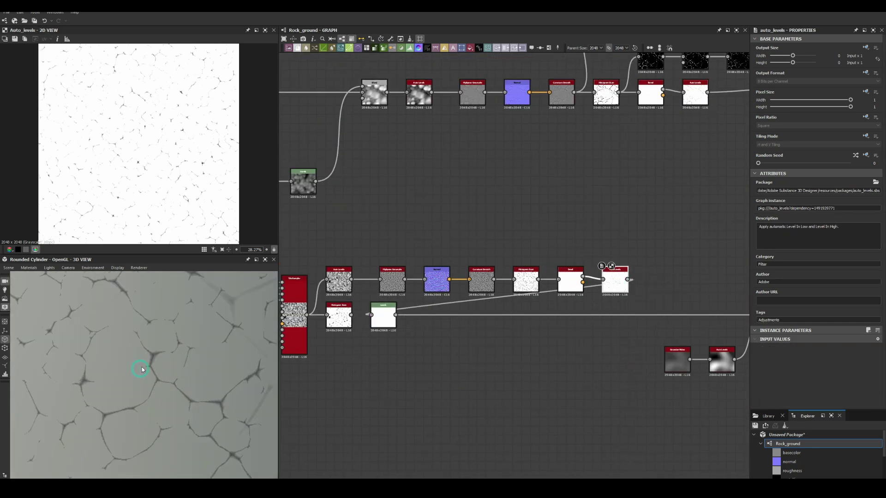
{"action": "left_click", "coordinate": [570, 277]}
{"action": "scroll", "coordinate": [554, 282], "scroll_direction": "up", "scroll_amount": 3}
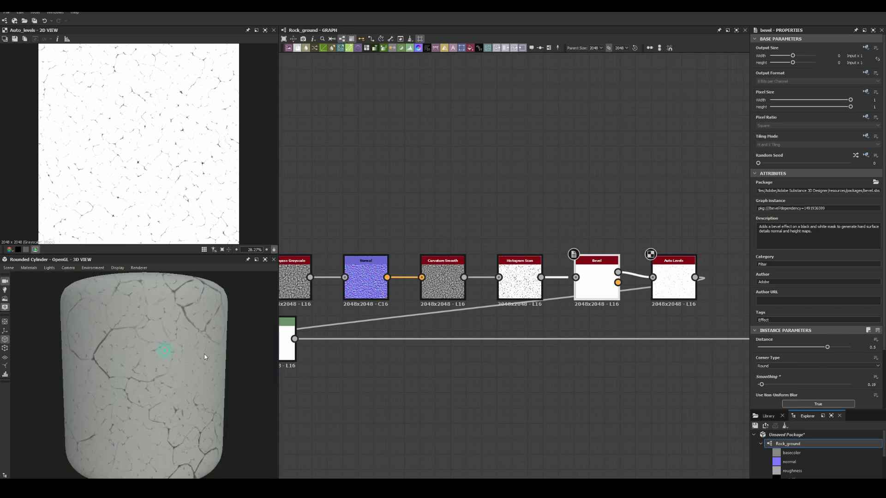
{"action": "scroll", "coordinate": [507, 231], "scroll_direction": "down", "scroll_amount": 3}
{"action": "scroll", "coordinate": [406, 276], "scroll_direction": "up", "scroll_amount": 3}
{"action": "double_click", "coordinate": [407, 278]}
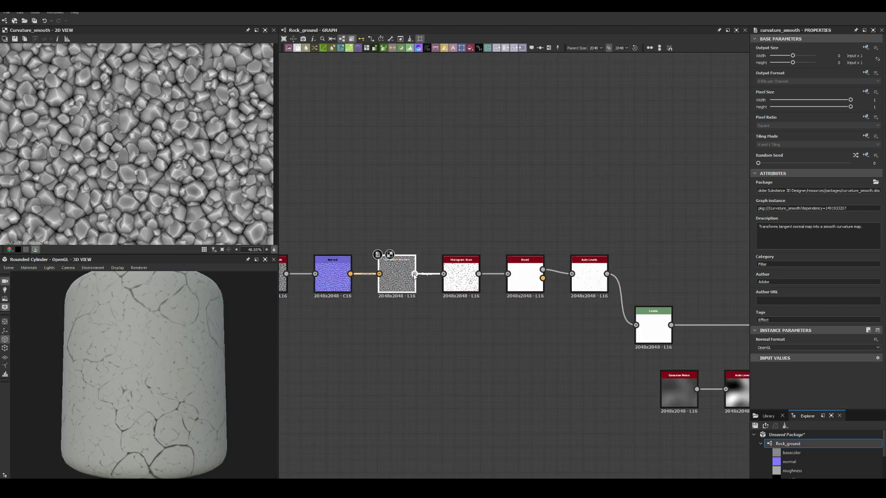
Wire the Auto Levels output into the Levels node
{"action": "left_click_drag", "start_coordinate": [478, 273], "coordinate": [635, 324]}
{"action": "scroll", "coordinate": [168, 339], "scroll_direction": "up", "scroll_amount": 3}
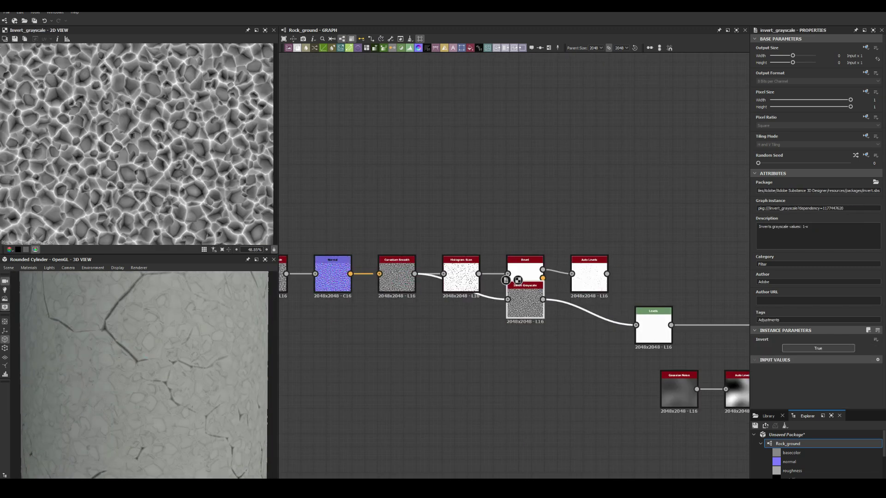
{"action": "middle_click_drag", "start_coordinate": [461, 272], "coordinate": [602, 267]}
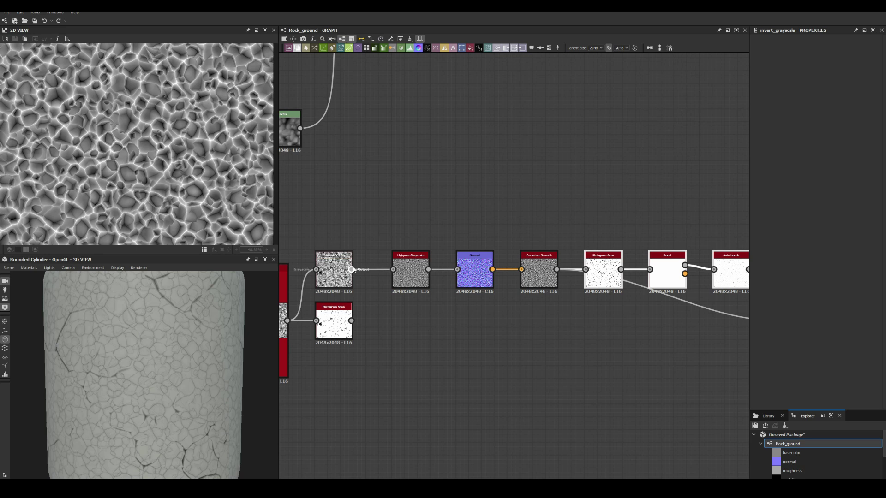
{"action": "left_click_drag", "start_coordinate": [352, 270], "coordinate": [594, 320]}
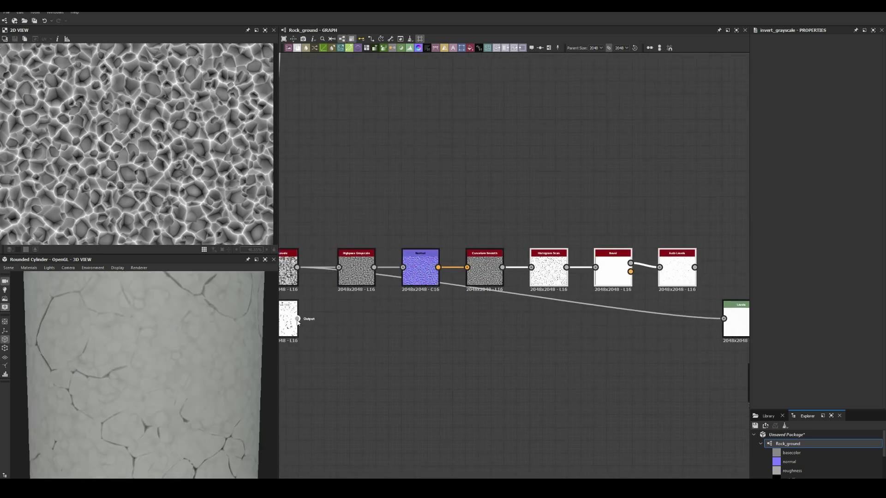
Lower the Histogram Scan position to 0.2 and remove the inserted Invert Grayscale node
{"action": "left_click", "coordinate": [288, 323]}
{"action": "left_click_drag", "start_coordinate": [825, 349], "coordinate": [776, 347]}
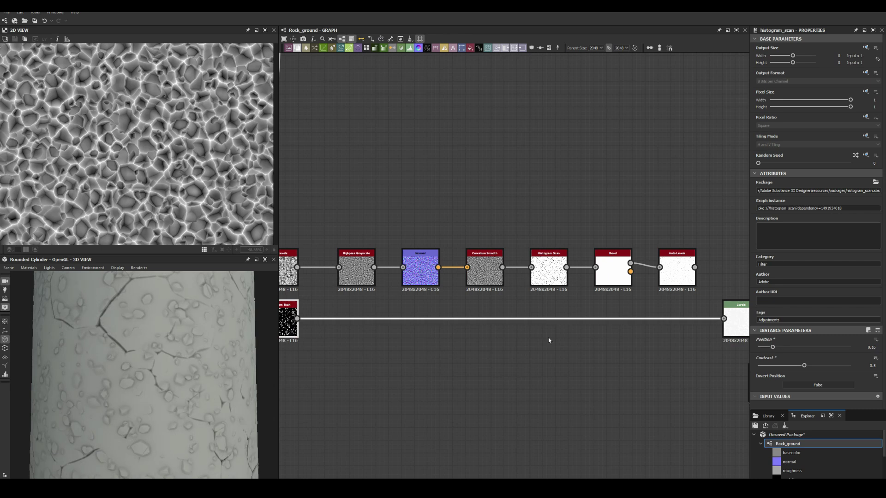
{"action": "double_click", "coordinate": [286, 338]}
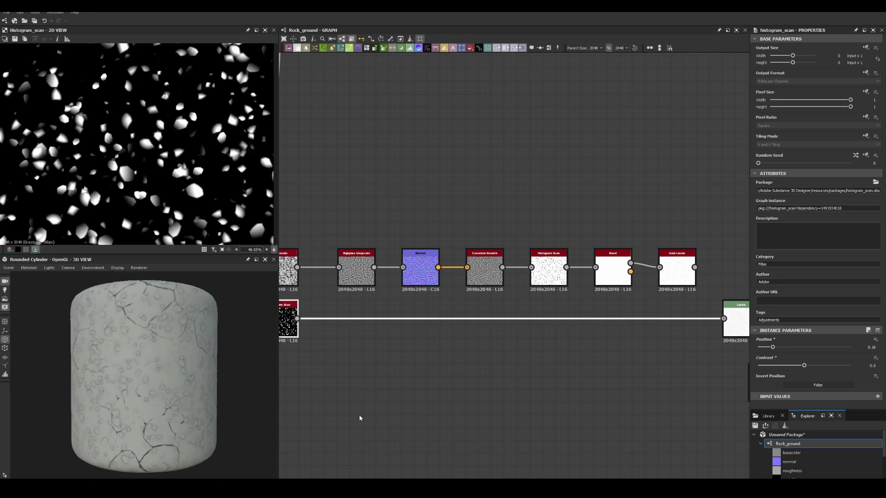
{"action": "scroll", "coordinate": [295, 323], "scroll_direction": "up", "scroll_amount": 2}
{"action": "left_click_drag", "start_coordinate": [772, 347], "coordinate": [814, 350]}
{"action": "key", "text": "Delete"}
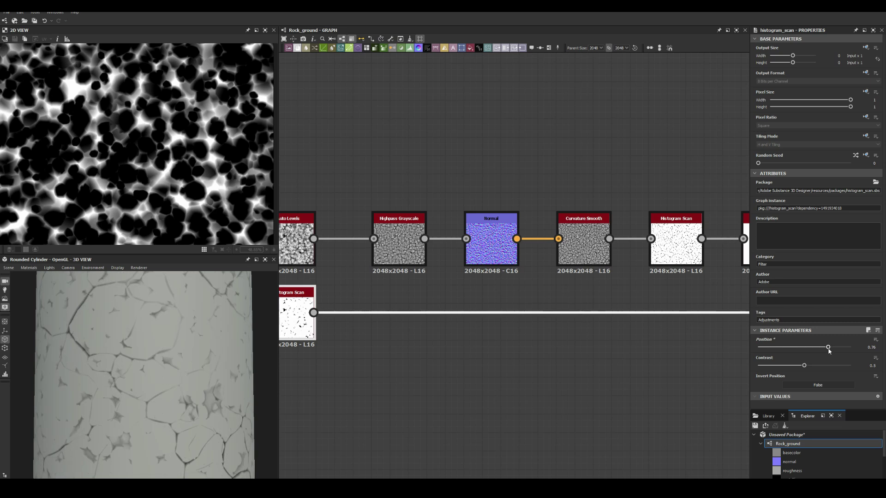
Preview the Levels and Auto Levels outputs and reconnect Auto Levels into Levels
{"action": "scroll", "coordinate": [461, 322], "scroll_direction": "down", "scroll_amount": 3}
{"action": "double_click", "coordinate": [550, 319]}
{"action": "scroll", "coordinate": [154, 347], "scroll_direction": "down", "scroll_amount": 3}
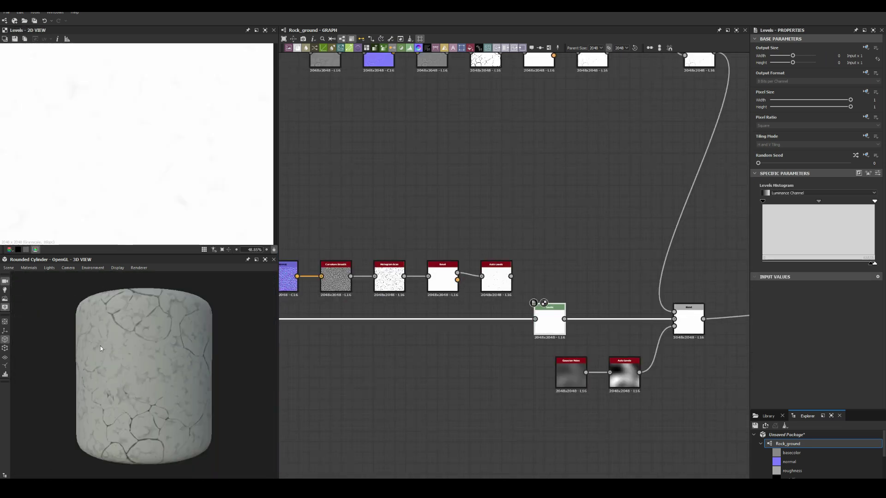
{"action": "scroll", "coordinate": [485, 231], "scroll_direction": "down", "scroll_amount": 2}
{"action": "scroll", "coordinate": [484, 231], "scroll_direction": "up", "scroll_amount": 1}
{"action": "scroll", "coordinate": [461, 258], "scroll_direction": "up", "scroll_amount": 2}
{"action": "double_click", "coordinate": [535, 258]}
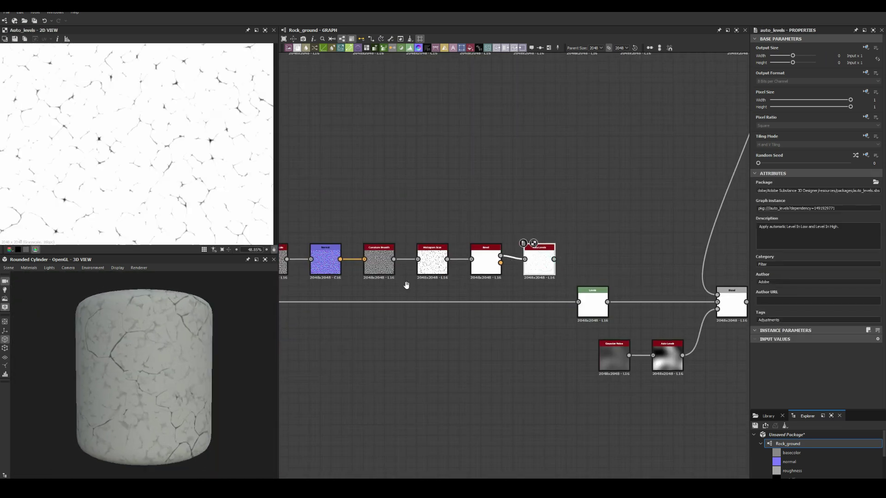
{"action": "scroll", "coordinate": [531, 258], "scroll_direction": "up", "scroll_amount": 1}
{"action": "mouse_move", "coordinate": [557, 249]}
{"action": "left_mouse_down"}
{"action": "mouse_move", "coordinate": [574, 312]}
{"action": "mouse_move", "coordinate": [599, 322]}
{"action": "left_mouse_up"}
Retune the Histogram Scan position, raising it to 0.77 then settling at 0.69
{"action": "left_click", "coordinate": [346, 254]}
{"action": "left_click_drag", "start_coordinate": [806, 346], "coordinate": [809, 347]}
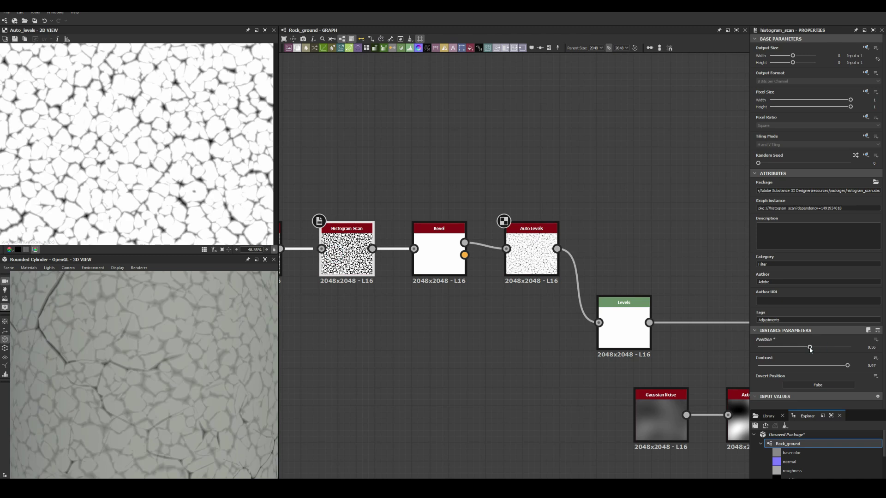
{"action": "scroll", "coordinate": [181, 381], "scroll_direction": "up", "scroll_amount": 1}
{"action": "middle_click_drag", "start_coordinate": [409, 337], "coordinate": [461, 358]}
{"action": "scroll", "coordinate": [461, 358], "scroll_direction": "down", "scroll_amount": 2}
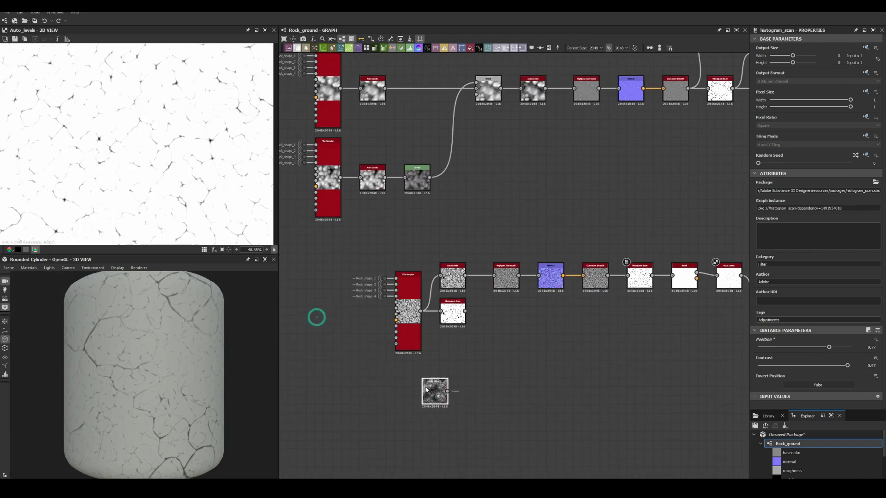
{"action": "scroll", "coordinate": [458, 283], "scroll_direction": "up", "scroll_amount": 3}
{"action": "left_click_drag", "start_coordinate": [829, 347], "coordinate": [821, 347]}
{"action": "scroll", "coordinate": [388, 312], "scroll_direction": "down", "scroll_amount": 2}
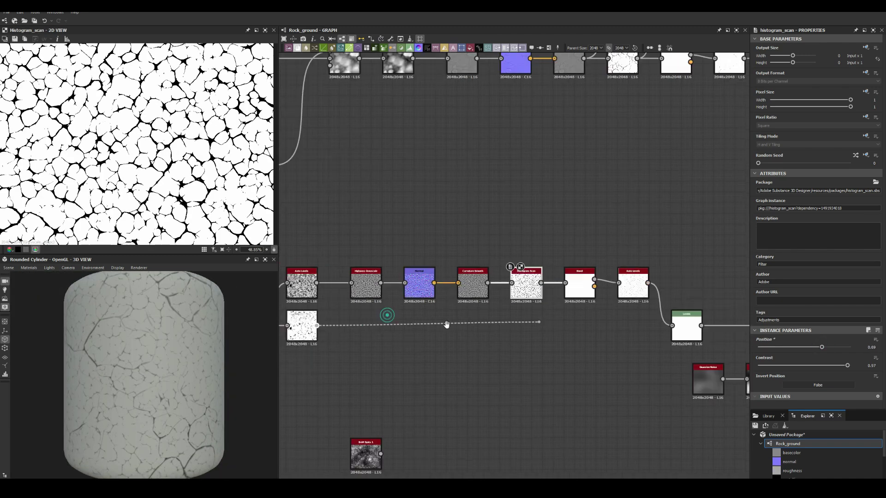
Lower the Highpass-chain Histogram Scan position to 0.3
{"action": "middle_click_drag", "start_coordinate": [388, 313], "coordinate": [518, 313]}
{"action": "mouse_move", "coordinate": [393, 351]}
{"action": "middle_mouse_down"}
{"action": "mouse_move", "coordinate": [417, 334]}
{"action": "mouse_move", "coordinate": [350, 272]}
{"action": "middle_mouse_up"}
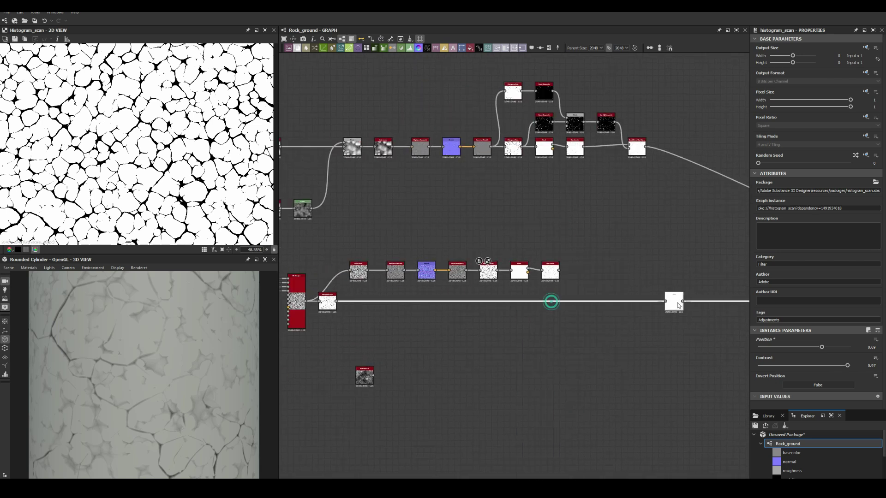
{"action": "middle_click_drag", "start_coordinate": [678, 306], "coordinate": [357, 313]}
{"action": "double_click", "coordinate": [355, 311]}
{"action": "middle_click_drag", "start_coordinate": [462, 277], "coordinate": [379, 293]}
{"action": "double_click", "coordinate": [517, 267]}
{"action": "left_click_drag", "start_coordinate": [821, 347], "coordinate": [786, 347]}
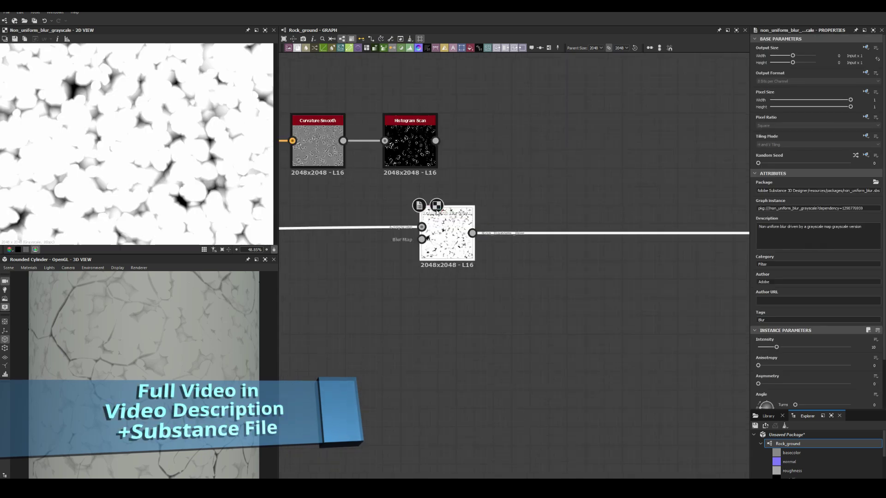
Add a Blur HQ Grayscale node and raise the Non Uniform Blur blades from 5 to 9
{"action": "left_click_drag", "start_coordinate": [491, 247], "coordinate": [553, 248]}
{"action": "key", "text": "Return"}
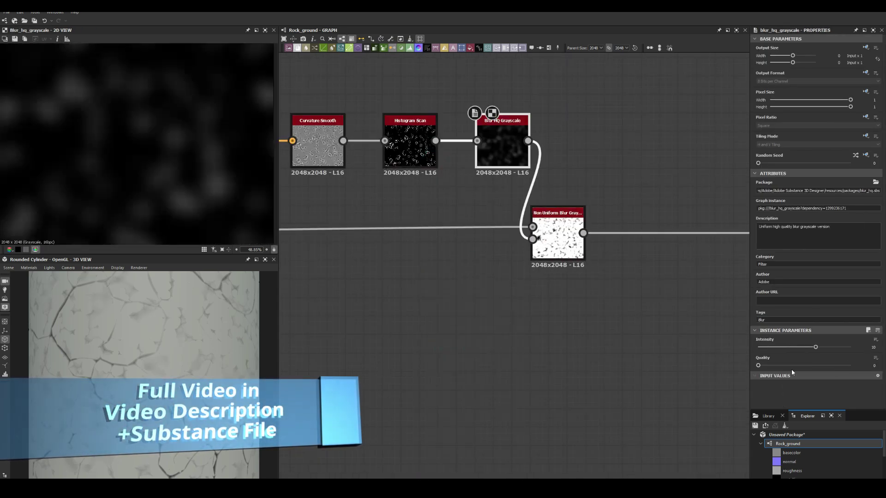
{"action": "left_click", "coordinate": [547, 231]}
{"action": "scroll", "coordinate": [547, 227], "scroll_direction": "up", "scroll_amount": 5}
{"action": "left_click_drag", "start_coordinate": [812, 397], "coordinate": [854, 396]}
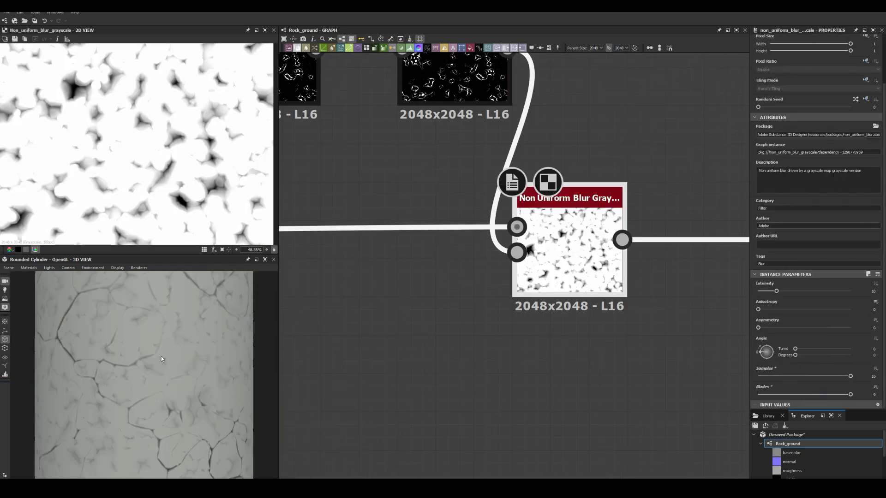
{"action": "scroll", "coordinate": [590, 269], "scroll_direction": "down", "scroll_amount": 5}
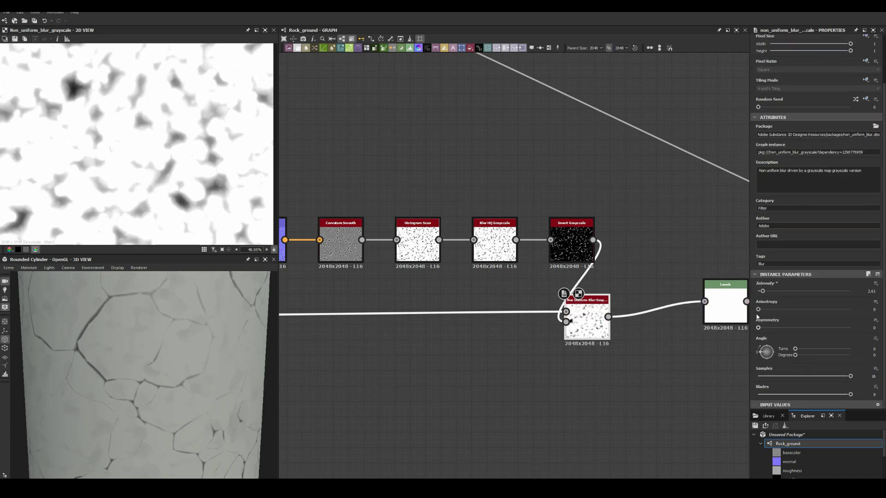
{"action": "scroll", "coordinate": [147, 360], "scroll_direction": "up", "scroll_amount": 3}
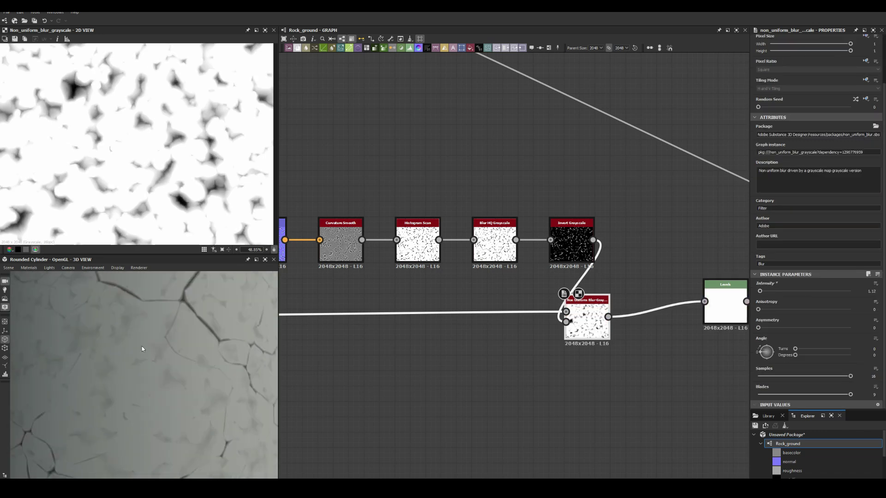
{"action": "scroll", "coordinate": [87, 353], "scroll_direction": "down", "scroll_amount": 5}
{"action": "scroll", "coordinate": [152, 353], "scroll_direction": "up", "scroll_amount": 5}
{"action": "scroll", "coordinate": [152, 354], "scroll_direction": "down", "scroll_amount": 2}
{"action": "scroll", "coordinate": [164, 369], "scroll_direction": "down", "scroll_amount": 3}
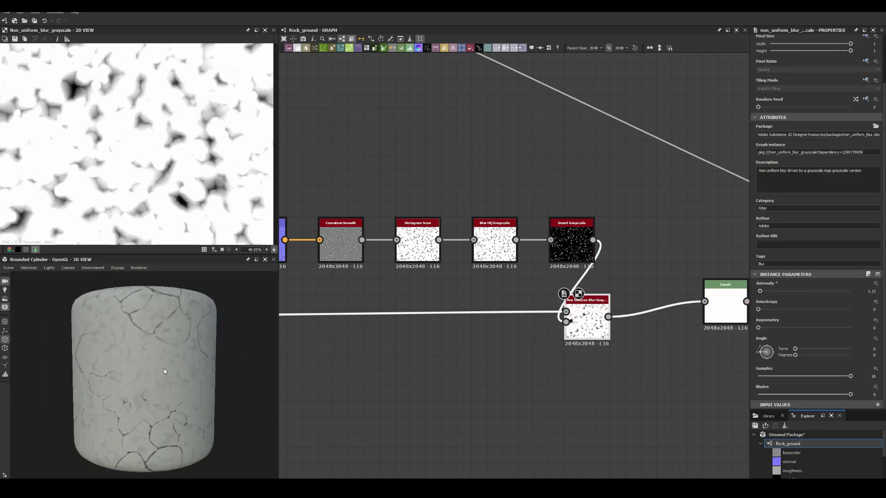
{"action": "scroll", "coordinate": [545, 330], "scroll_direction": "down", "scroll_amount": 3}
{"action": "scroll", "coordinate": [570, 325], "scroll_direction": "up", "scroll_amount": 5}
Pan across the graph and inspect the Blend nodes combining the crack layers
{"action": "left_click", "coordinate": [498, 358]}
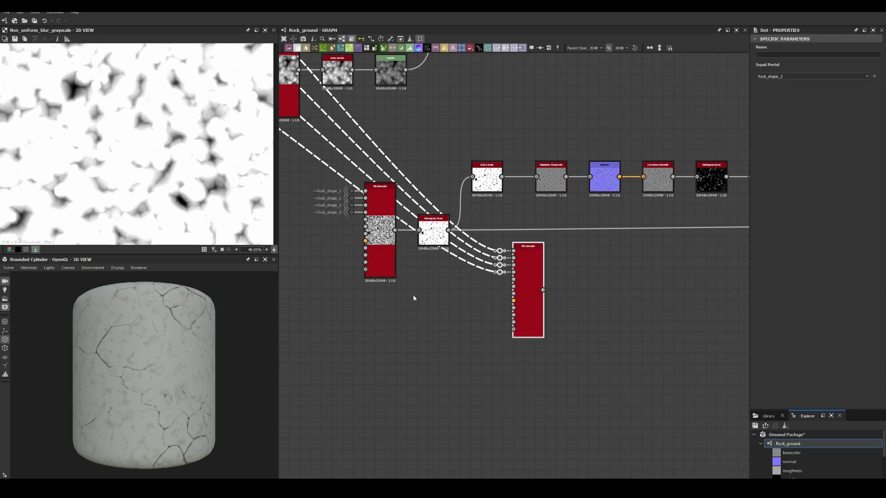
{"action": "mouse_move", "coordinate": [413, 298]}
{"action": "middle_mouse_down"}
{"action": "mouse_move", "coordinate": [461, 240]}
{"action": "mouse_move", "coordinate": [606, 231]}
{"action": "middle_mouse_up"}
{"action": "scroll", "coordinate": [489, 231], "scroll_direction": "down", "scroll_amount": 2}
{"action": "scroll", "coordinate": [606, 232], "scroll_direction": "down", "scroll_amount": 3}
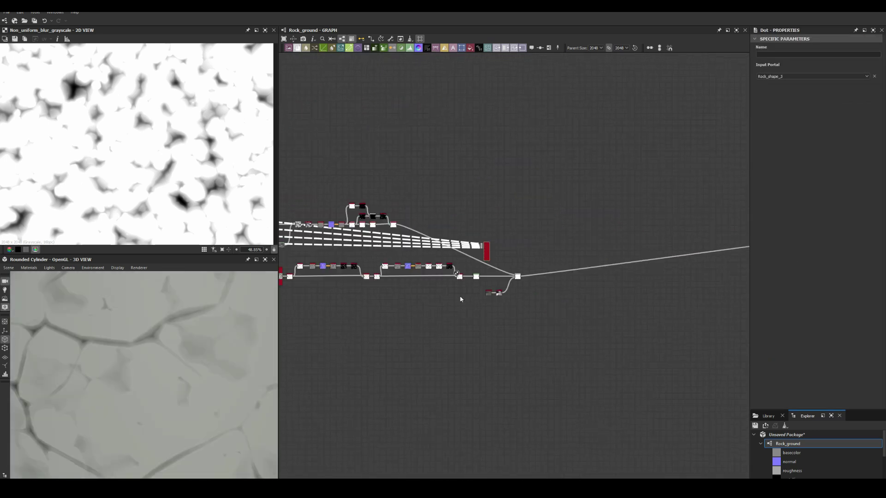
{"action": "scroll", "coordinate": [614, 265], "scroll_direction": "up", "scroll_amount": 2}
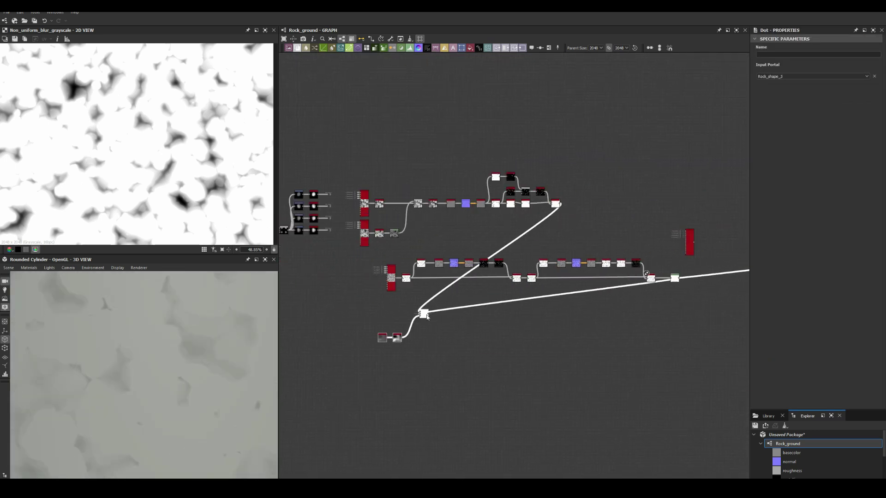
{"action": "scroll", "coordinate": [394, 279], "scroll_direction": "up", "scroll_amount": 3}
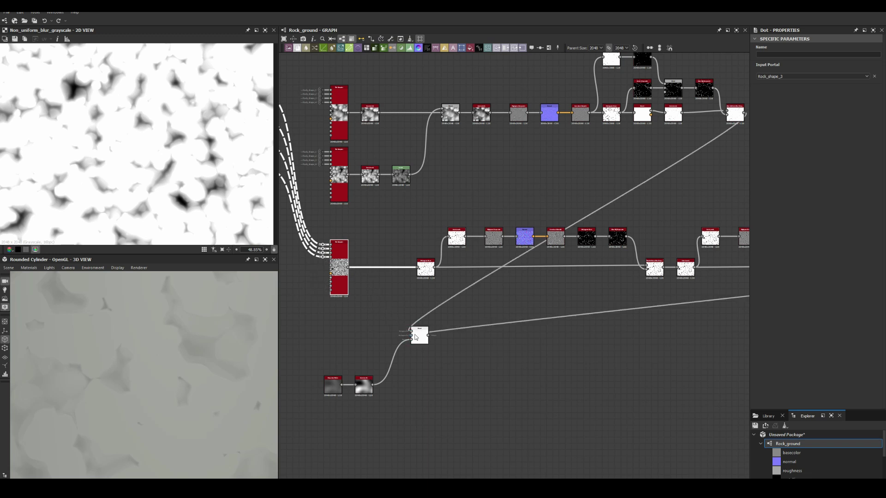
{"action": "left_click", "coordinate": [414, 324]}
{"action": "scroll", "coordinate": [414, 324], "scroll_direction": "down", "scroll_amount": 3}
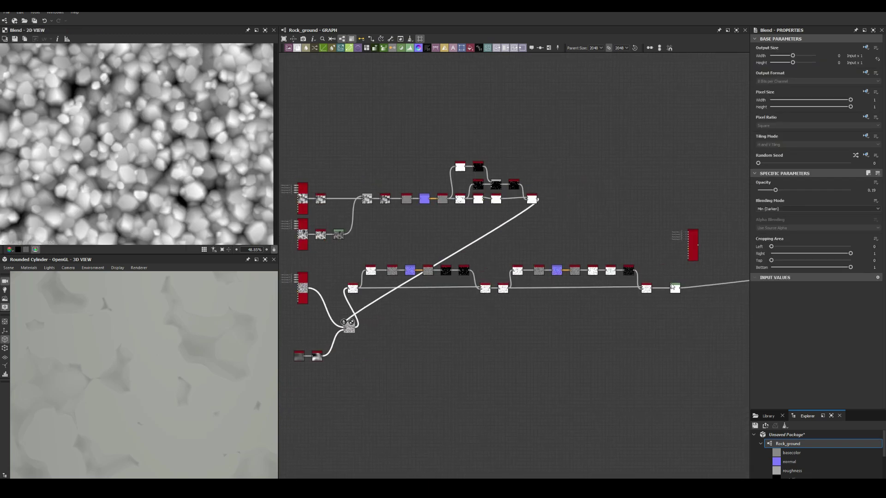
{"action": "scroll", "coordinate": [309, 295], "scroll_direction": "up", "scroll_amount": 3}
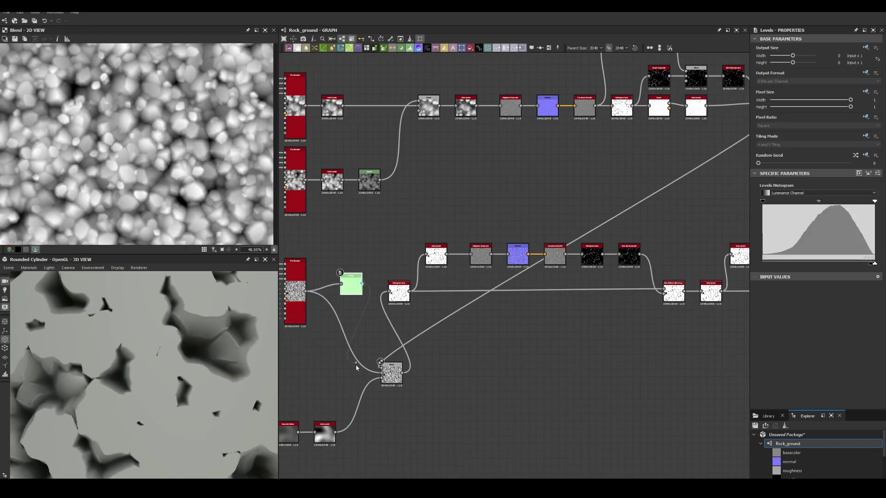
{"action": "left_click", "coordinate": [390, 376]}
{"action": "scroll", "coordinate": [390, 376], "scroll_direction": "down", "scroll_amount": 3}
{"action": "scroll", "coordinate": [389, 376], "scroll_direction": "up", "scroll_amount": 2}
{"action": "scroll", "coordinate": [471, 324], "scroll_direction": "down", "scroll_amount": 1}
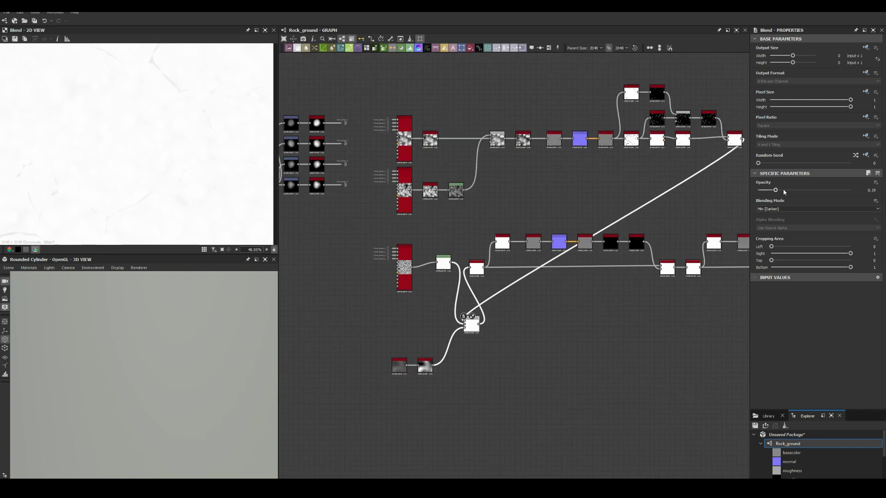
{"action": "scroll", "coordinate": [604, 237], "scroll_direction": "up", "scroll_amount": 3}
Inspect the lower Histogram Scan, the blended height result and the Levels histogram
{"action": "left_click", "coordinate": [604, 237]}
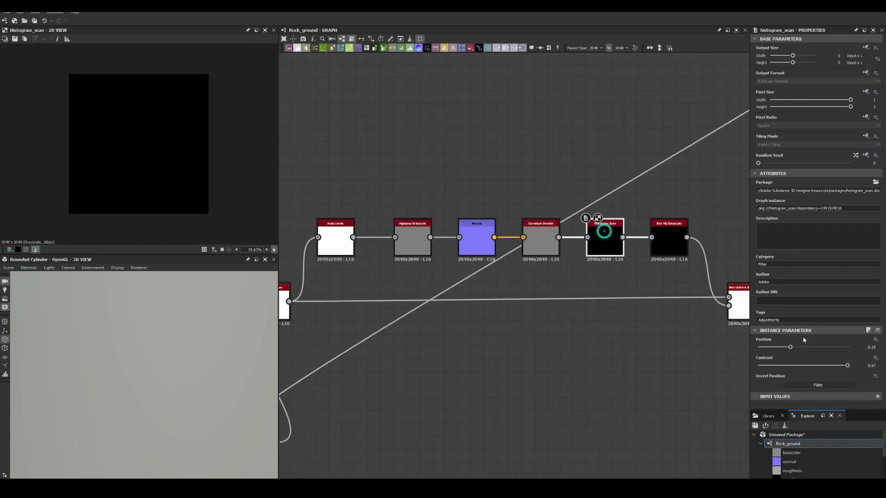
{"action": "scroll", "coordinate": [518, 283], "scroll_direction": "down", "scroll_amount": 3}
{"action": "scroll", "coordinate": [450, 286], "scroll_direction": "up", "scroll_amount": 3}
{"action": "left_click", "coordinate": [450, 286]}
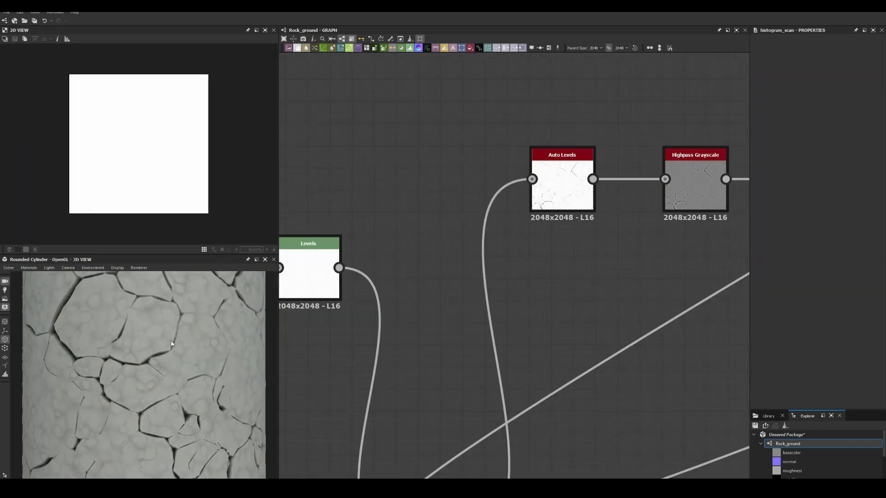
{"action": "scroll", "coordinate": [421, 315], "scroll_direction": "down", "scroll_amount": 2}
{"action": "scroll", "coordinate": [345, 329], "scroll_direction": "up", "scroll_amount": 2}
{"action": "left_click", "coordinate": [364, 330]}
{"action": "scroll", "coordinate": [396, 323], "scroll_direction": "down", "scroll_amount": 2}
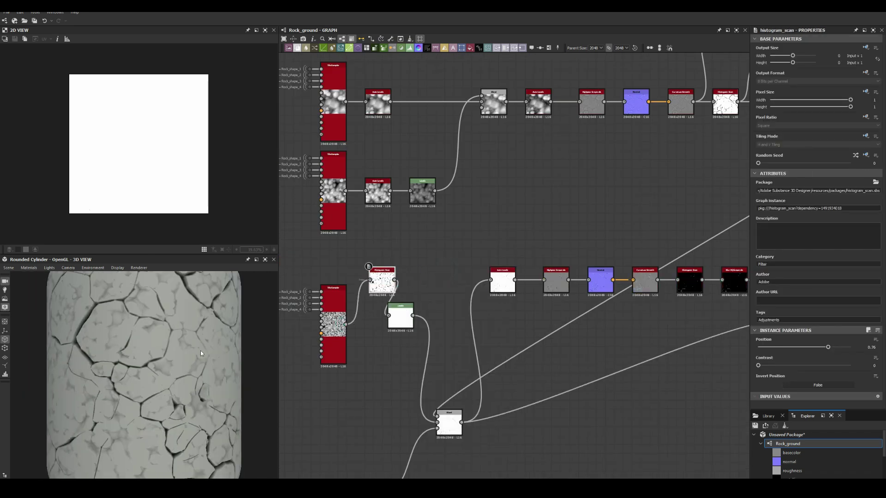
{"action": "scroll", "coordinate": [185, 350], "scroll_direction": "up", "scroll_amount": 3}
Lower the second crack chain's Histogram Scan position to 0.35
{"action": "middle_click_drag", "start_coordinate": [600, 230], "coordinate": [468, 230]}
{"action": "double_click", "coordinate": [557, 280]}
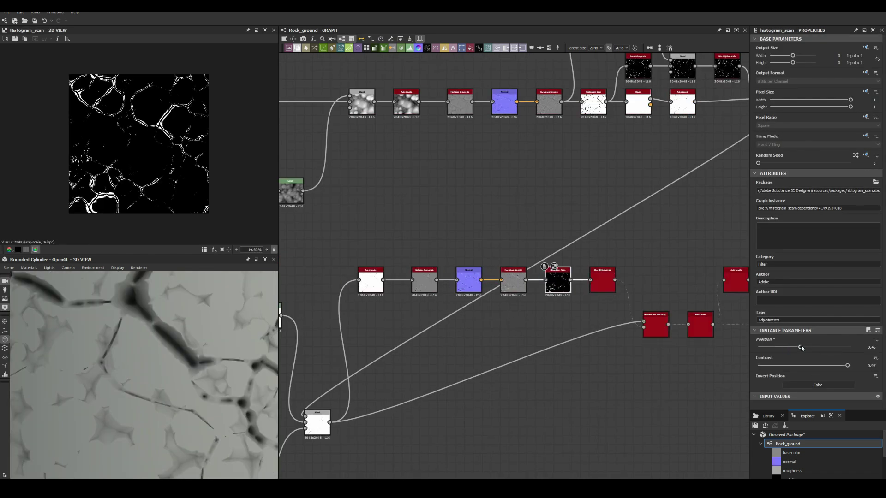
{"action": "left_click_drag", "start_coordinate": [801, 347], "coordinate": [790, 347]}
{"action": "scroll", "coordinate": [180, 345], "scroll_direction": "down", "scroll_amount": 3}
{"action": "scroll", "coordinate": [514, 229], "scroll_direction": "down", "scroll_amount": 3}
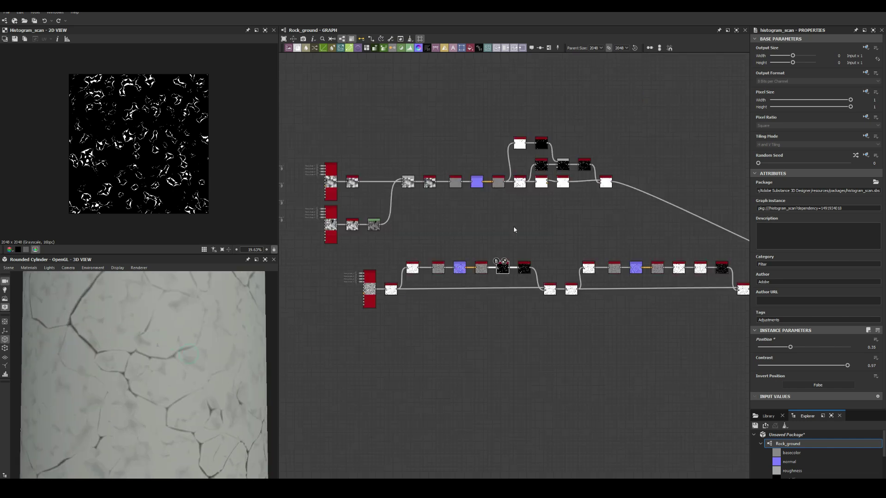
Raise the Bevel smoothing to 0.22 and check the Tile Sampler output
{"action": "middle_click_drag", "start_coordinate": [514, 229], "coordinate": [360, 285]}
{"action": "middle_click_drag", "start_coordinate": [397, 208], "coordinate": [558, 179]}
{"action": "scroll", "coordinate": [103, 314], "scroll_direction": "up", "scroll_amount": 3}
{"action": "scroll", "coordinate": [395, 118], "scroll_direction": "up", "scroll_amount": 3}
{"action": "left_click", "coordinate": [398, 119]}
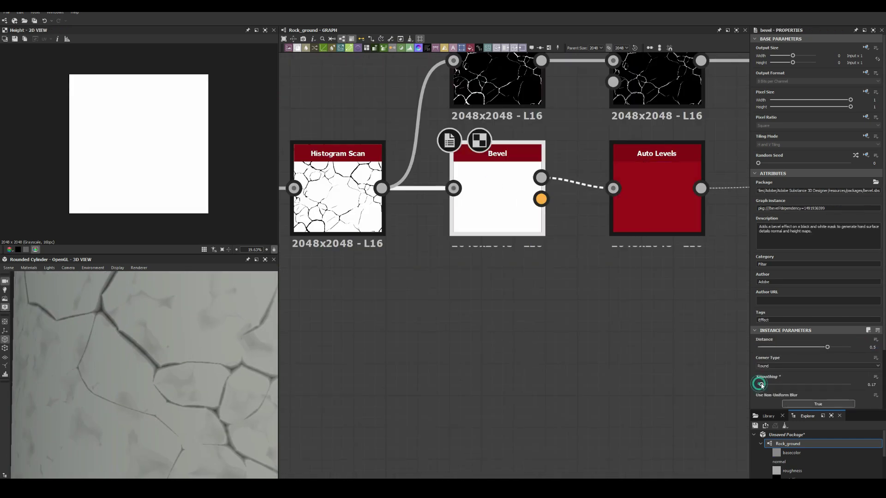
{"action": "left_click_drag", "start_coordinate": [760, 384], "coordinate": [761, 384]}
{"action": "scroll", "coordinate": [168, 336], "scroll_direction": "down", "scroll_amount": 3}
{"action": "scroll", "coordinate": [515, 231], "scroll_direction": "down", "scroll_amount": 3}
{"action": "scroll", "coordinate": [174, 351], "scroll_direction": "up", "scroll_amount": 3}
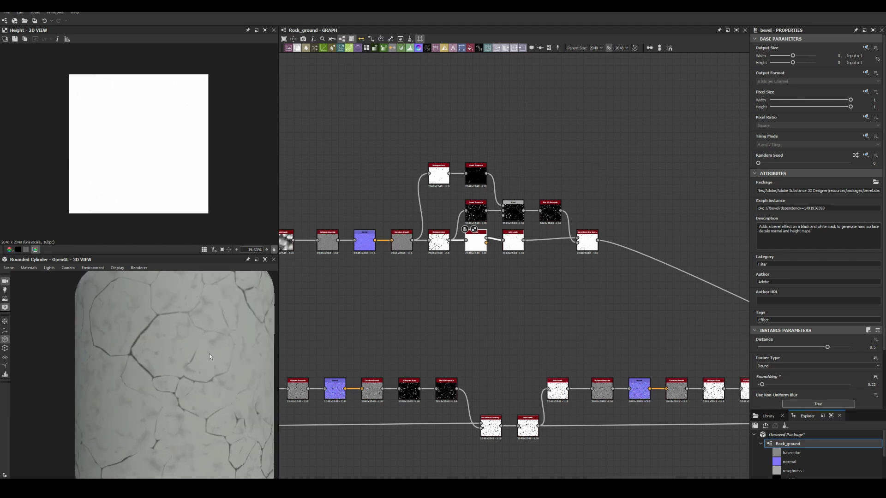
{"action": "scroll", "coordinate": [209, 356], "scroll_direction": "down", "scroll_amount": 3}
{"action": "left_click", "coordinate": [513, 238]}
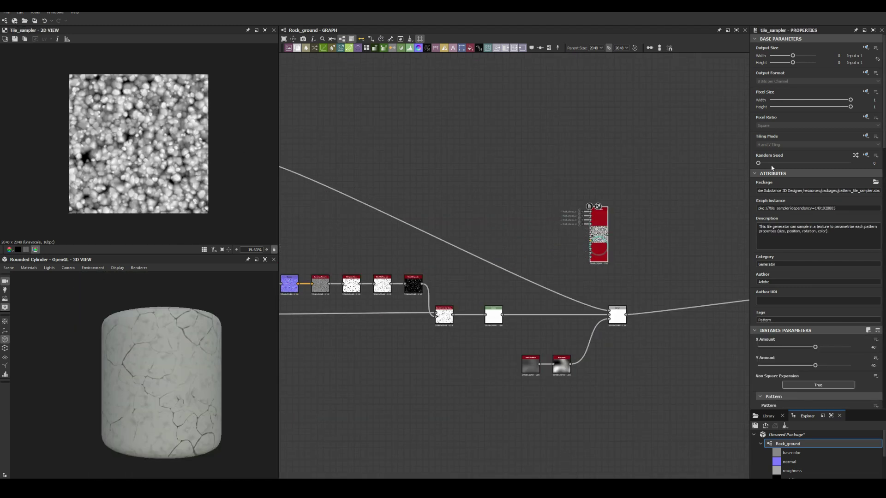
Connect the Tile Sampler into the new Blend and insert a Levels node between the Blends
{"action": "mouse_move", "coordinate": [490, 150]}
{"action": "left_mouse_down"}
{"action": "mouse_move", "coordinate": [545, 282]}
{"action": "mouse_move", "coordinate": [623, 295]}
{"action": "left_mouse_up"}
{"action": "left_click", "coordinate": [504, 297]}
{"action": "key", "text": "space"}
{"action": "left_click", "coordinate": [537, 334]}
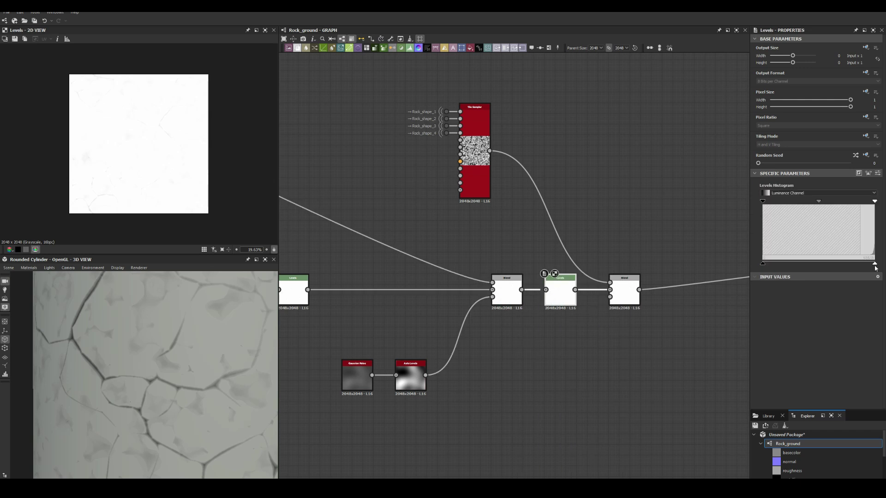
{"action": "scroll", "coordinate": [167, 372], "scroll_direction": "down", "scroll_amount": 3}
{"action": "scroll", "coordinate": [167, 372], "scroll_direction": "up", "scroll_amount": 3}
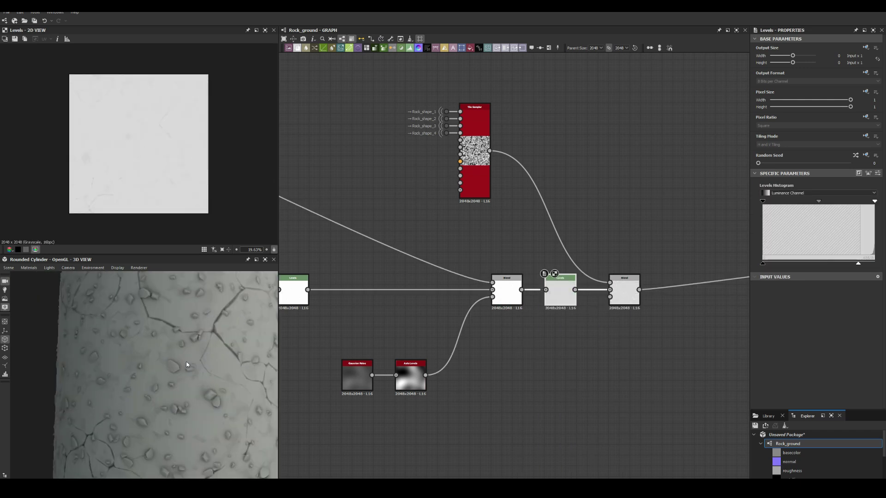
{"action": "left_click_drag", "start_coordinate": [475, 115], "coordinate": [480, 115]}
Try brightening the pebble layer with Levels, then undo to restore the Blend before Levels
{"action": "left_click", "coordinate": [620, 293]}
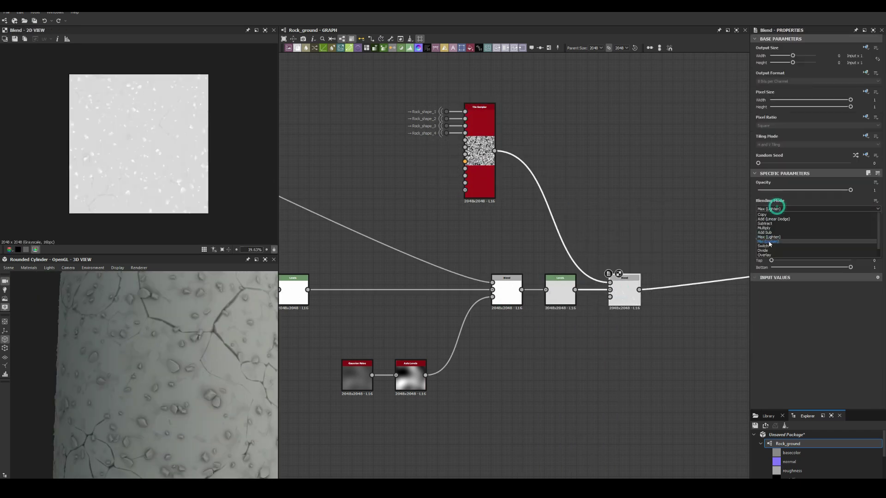
{"action": "left_click", "coordinate": [464, 106]}
{"action": "mouse_move", "coordinate": [762, 263]}
{"action": "left_mouse_down"}
{"action": "mouse_move", "coordinate": [876, 265]}
{"action": "mouse_move", "coordinate": [859, 265]}
{"action": "left_mouse_up"}
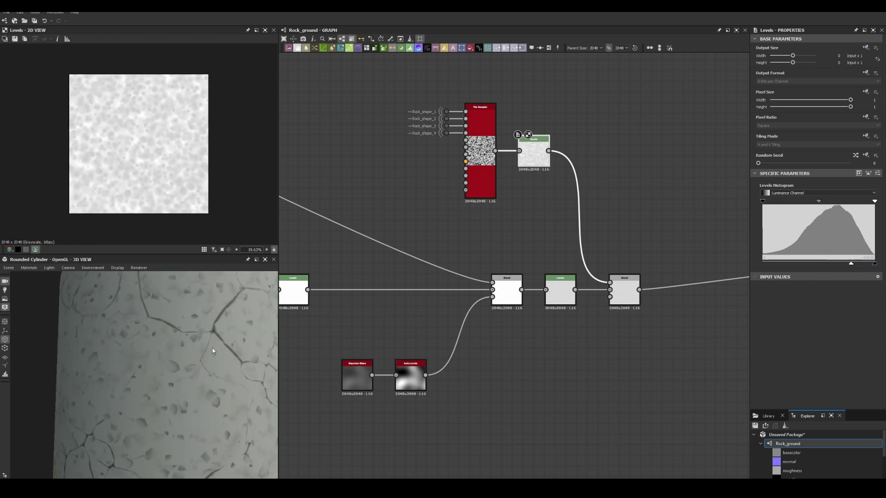
{"action": "key", "text": "ctrl+z"}
{"action": "key", "text": "ctrl+z"}
{"action": "key", "text": "ctrl+z"}
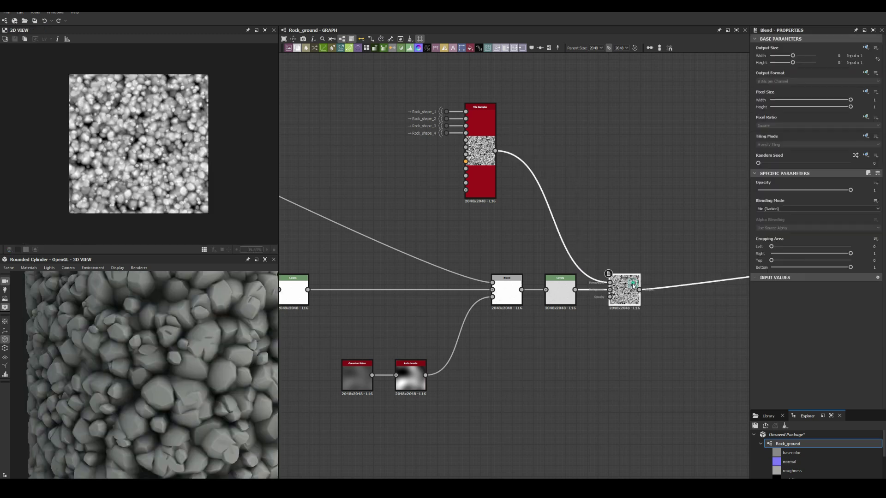
{"action": "key", "text": "Delete"}
{"action": "scroll", "coordinate": [514, 249], "scroll_direction": "down", "scroll_amount": 3}
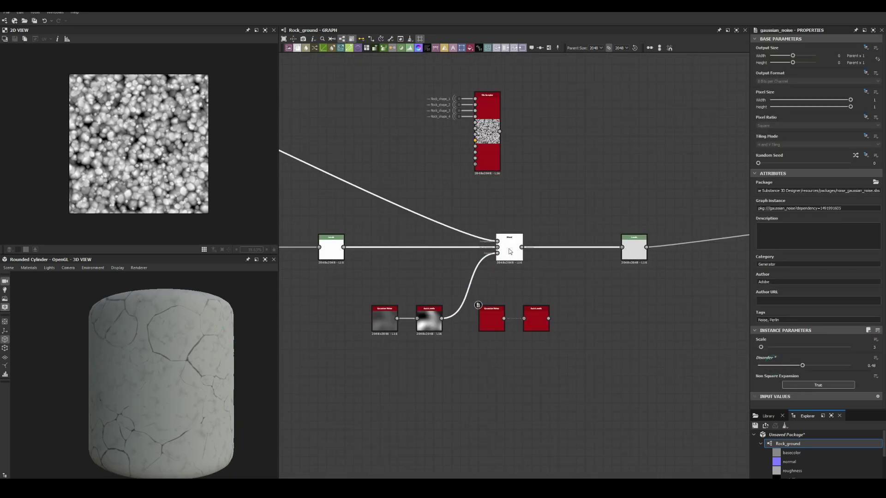
{"action": "key", "text": "ctrl+z"}
Wire the Tile Sampler output into the second Blend node
{"action": "left_click", "coordinate": [486, 134]}
{"action": "scroll", "coordinate": [427, 133], "scroll_direction": "up", "scroll_amount": 4}
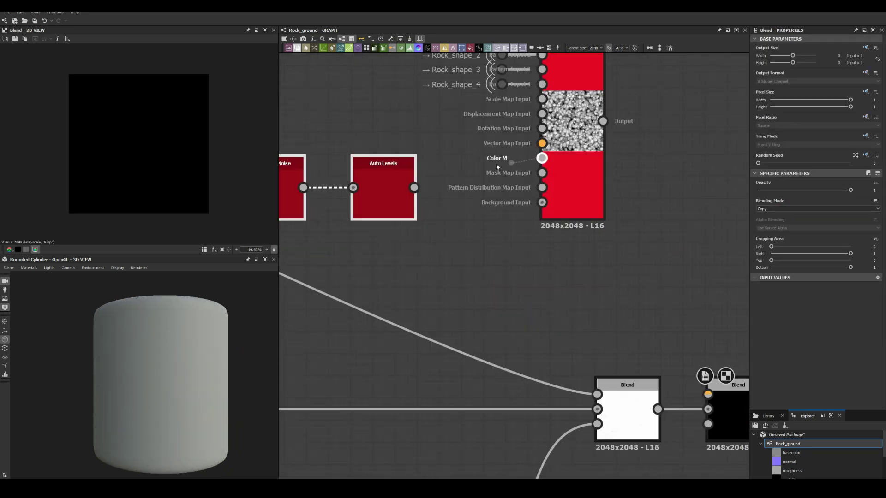
{"action": "scroll", "coordinate": [509, 223], "scroll_direction": "down", "scroll_amount": 3}
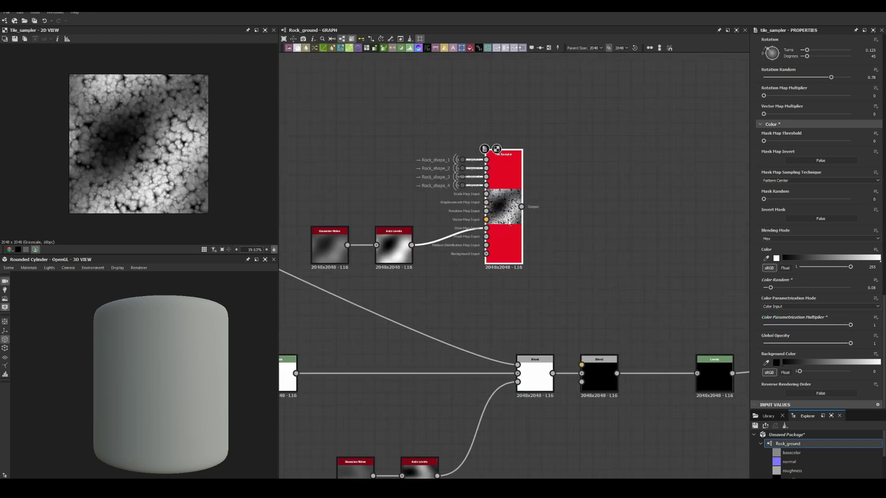
{"action": "scroll", "coordinate": [501, 172], "scroll_direction": "down", "scroll_amount": 2}
{"action": "middle_click_drag", "start_coordinate": [501, 172], "coordinate": [408, 123]}
{"action": "left_click_drag", "start_coordinate": [407, 123], "coordinate": [440, 224]}
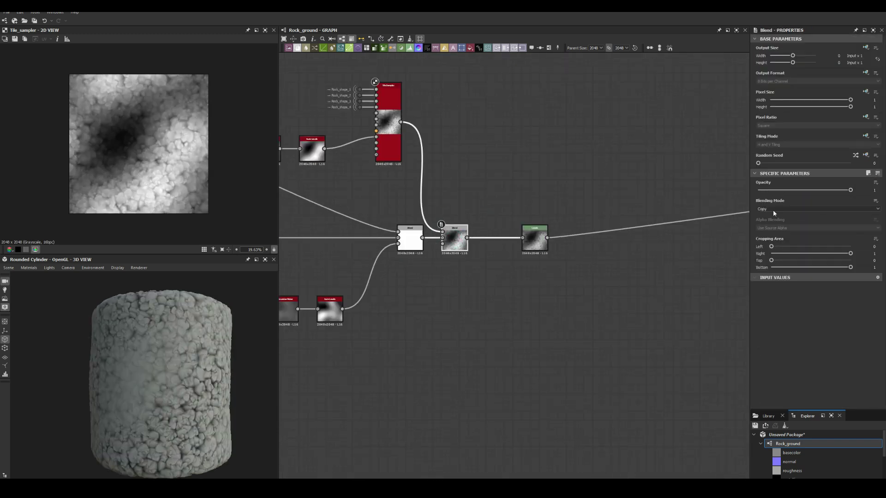
{"action": "scroll", "coordinate": [382, 119], "scroll_direction": "up", "scroll_amount": 3}
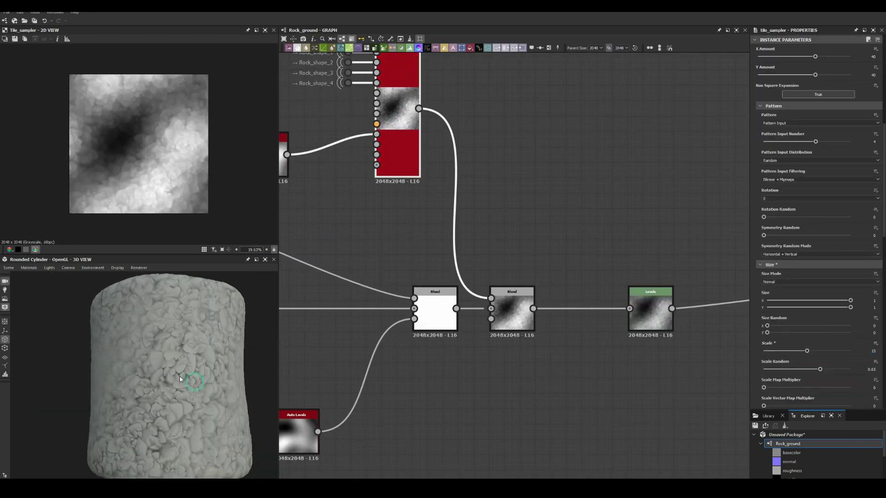
{"action": "scroll", "coordinate": [422, 217], "scroll_direction": "down", "scroll_amount": 4}
Add a new Auto Levels node to the crack chain
{"action": "left_click", "coordinate": [440, 236]}
{"action": "scroll", "coordinate": [440, 235], "scroll_direction": "up", "scroll_amount": 4}
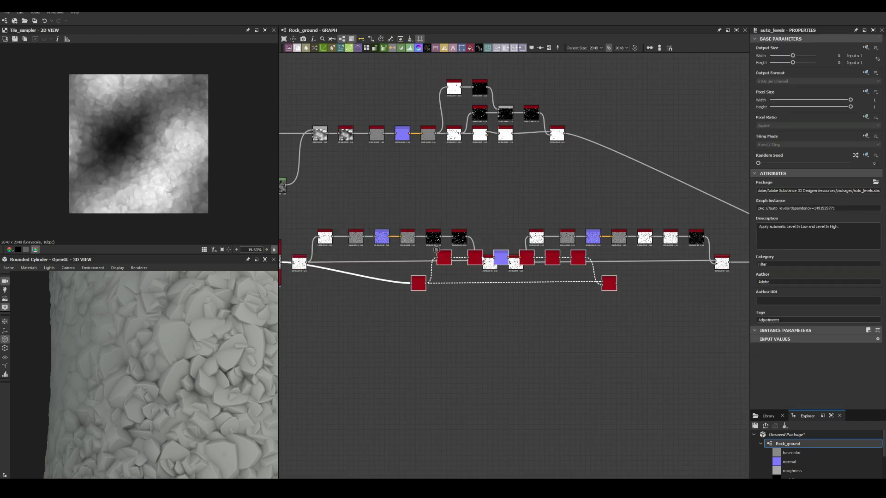
{"action": "scroll", "coordinate": [444, 166], "scroll_direction": "up", "scroll_amount": 3}
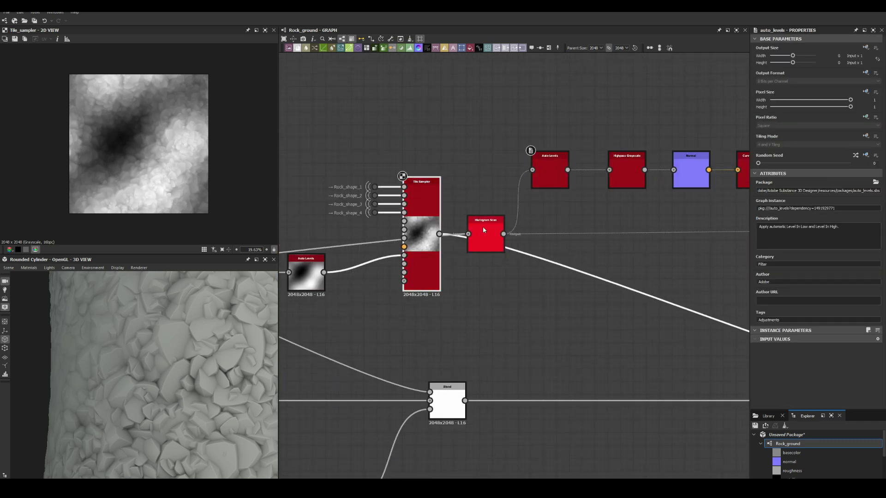
{"action": "key", "text": "space"}
{"action": "left_click", "coordinate": [482, 212]}
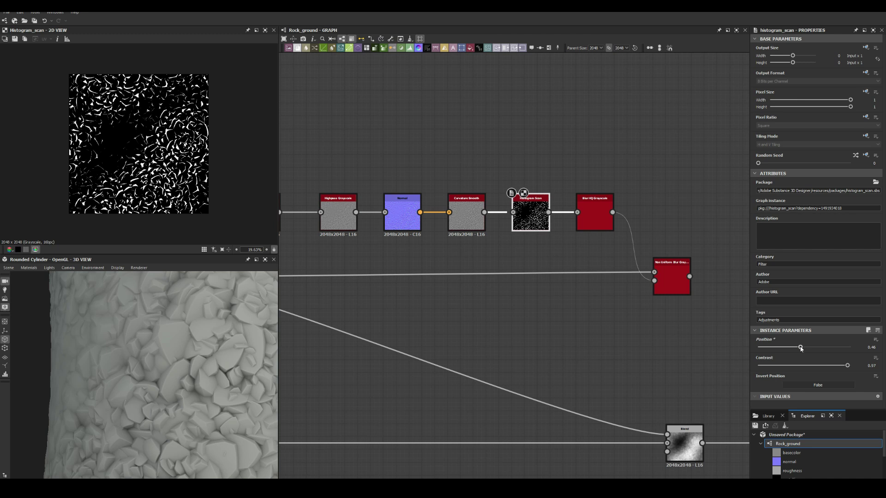
{"action": "scroll", "coordinate": [655, 266], "scroll_direction": "up", "scroll_amount": 2}
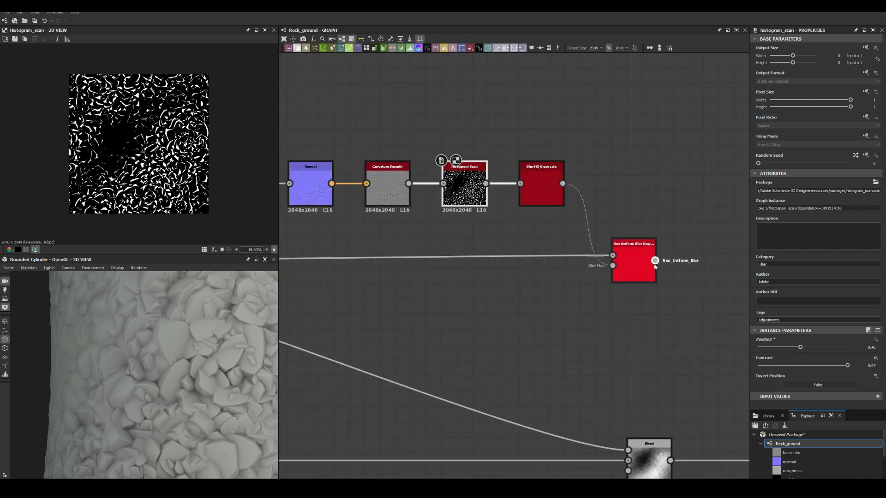
{"action": "left_click", "coordinate": [540, 185]}
{"action": "scroll", "coordinate": [537, 178], "scroll_direction": "up", "scroll_amount": 2}
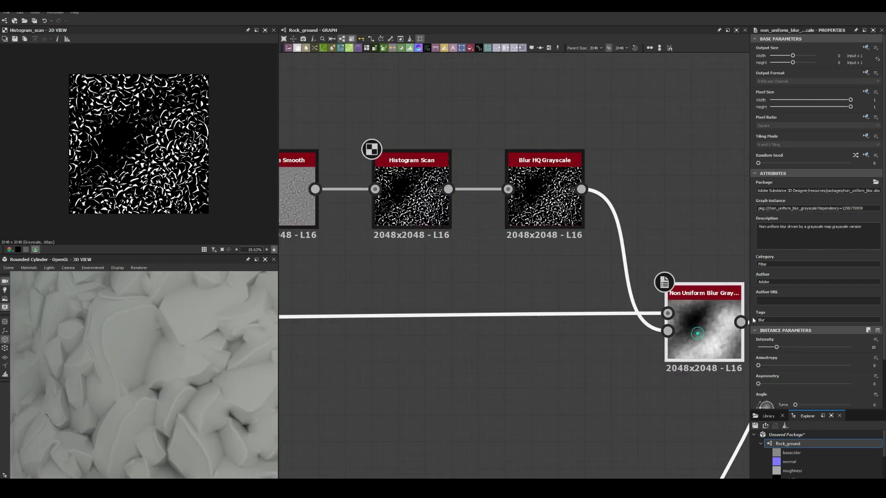
{"action": "scroll", "coordinate": [590, 300], "scroll_direction": "down", "scroll_amount": 5}
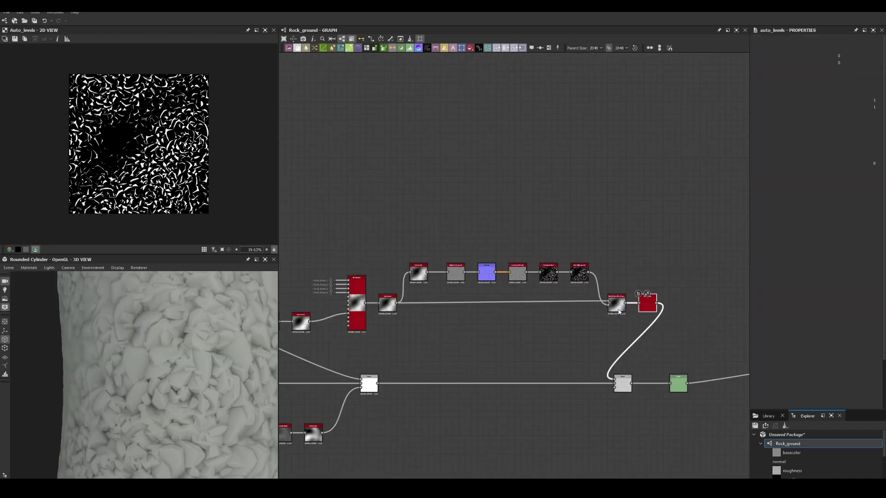
Select the crack-chain node group, preview Blur HQ Grayscale, and search for an Invert node
{"action": "left_click_drag", "start_coordinate": [667, 237], "coordinate": [531, 205]}
{"action": "scroll", "coordinate": [475, 301], "scroll_direction": "up", "scroll_amount": 3}
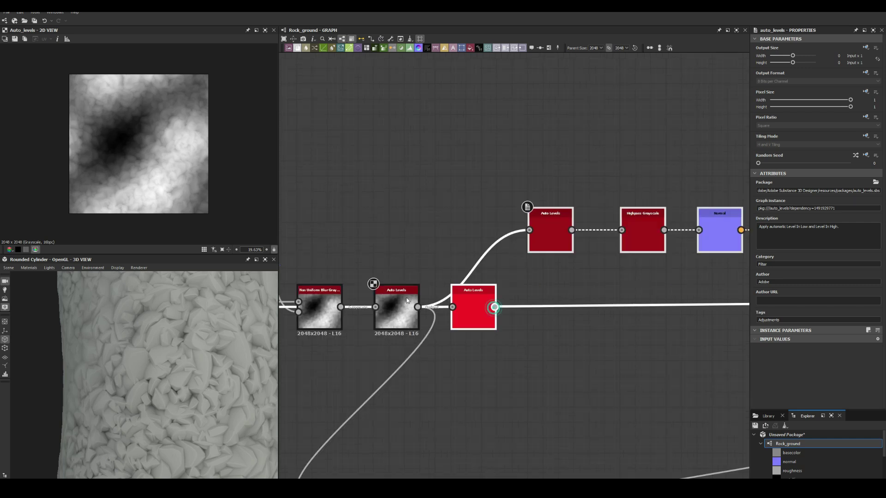
{"action": "scroll", "coordinate": [491, 279], "scroll_direction": "down", "scroll_amount": 3}
{"action": "double_click", "coordinate": [547, 265]}
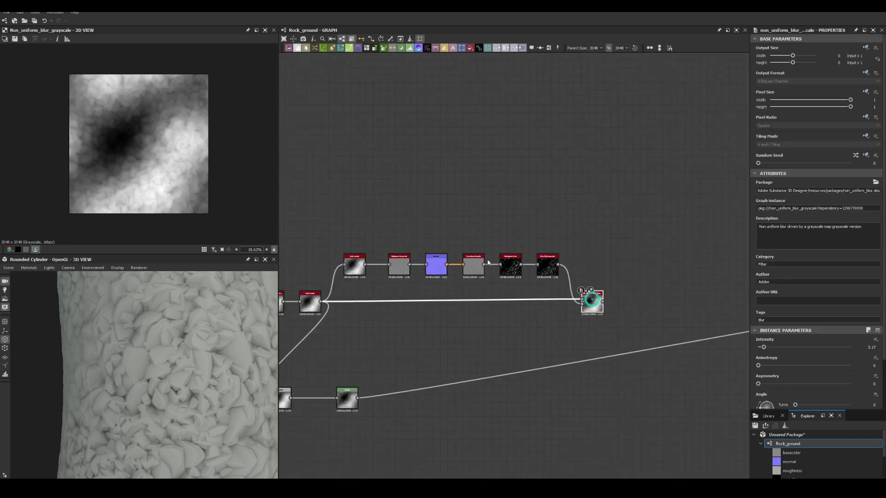
{"action": "scroll", "coordinate": [535, 256], "scroll_direction": "up", "scroll_amount": 2}
{"action": "key", "text": "space"}
{"action": "type", "text": "inv"}
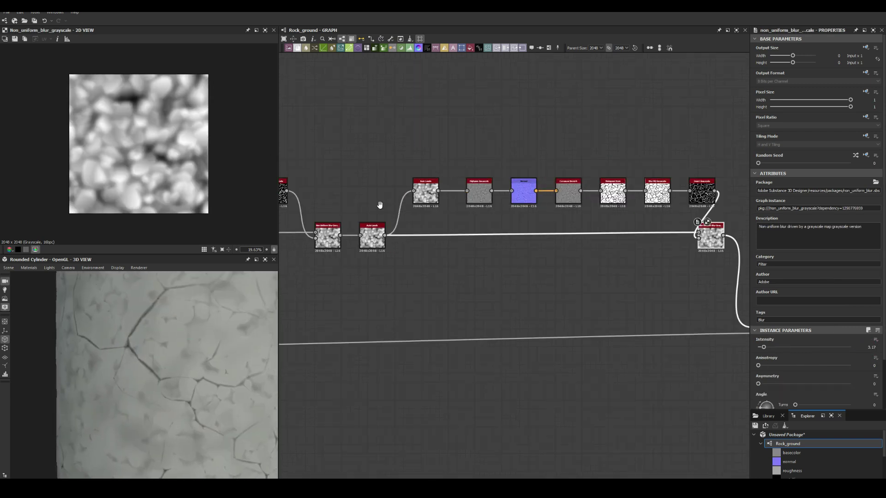
Add an Edge Detect node to the crack graph
{"action": "scroll", "coordinate": [201, 322], "scroll_direction": "down", "scroll_amount": 5}
{"action": "scroll", "coordinate": [184, 330], "scroll_direction": "up", "scroll_amount": 5}
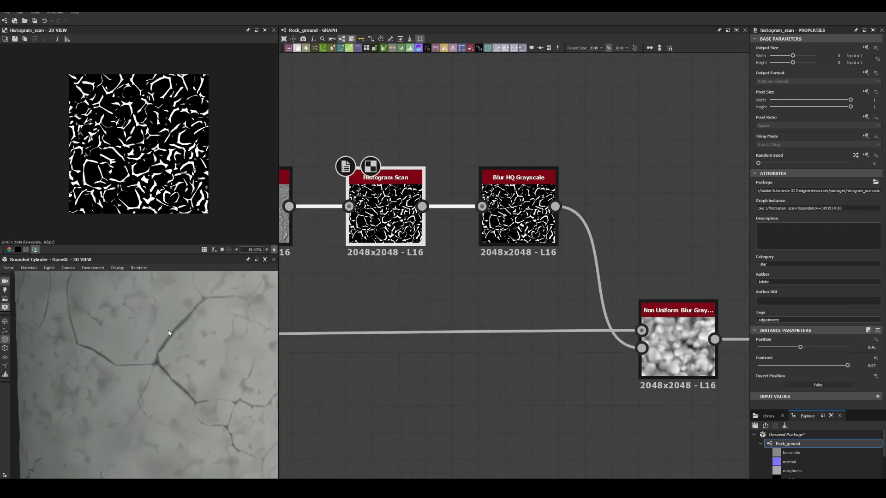
{"action": "scroll", "coordinate": [171, 340], "scroll_direction": "down", "scroll_amount": 5}
{"action": "scroll", "coordinate": [176, 326], "scroll_direction": "up", "scroll_amount": 5}
{"action": "scroll", "coordinate": [178, 344], "scroll_direction": "down", "scroll_amount": 3}
{"action": "scroll", "coordinate": [178, 344], "scroll_direction": "up", "scroll_amount": 4}
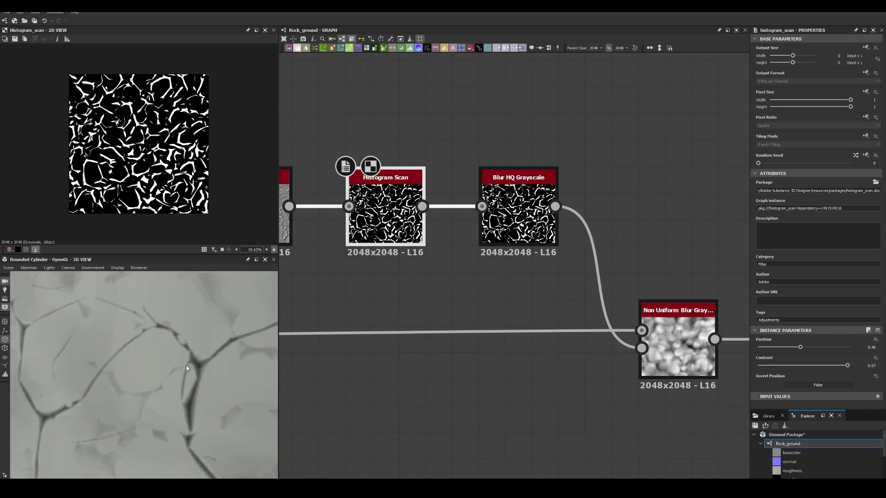
{"action": "scroll", "coordinate": [615, 295], "scroll_direction": "down", "scroll_amount": 4}
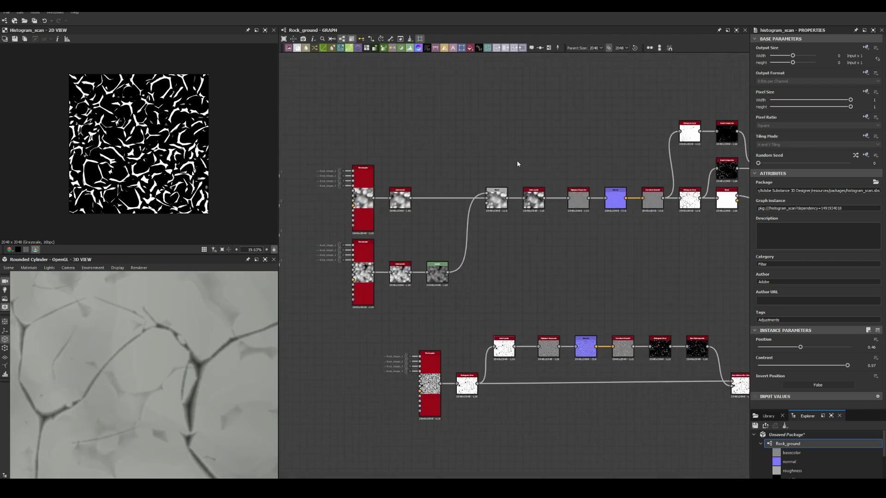
{"action": "key", "text": "space"}
{"action": "type", "text": "edg"}
{"action": "key", "text": "Return"}
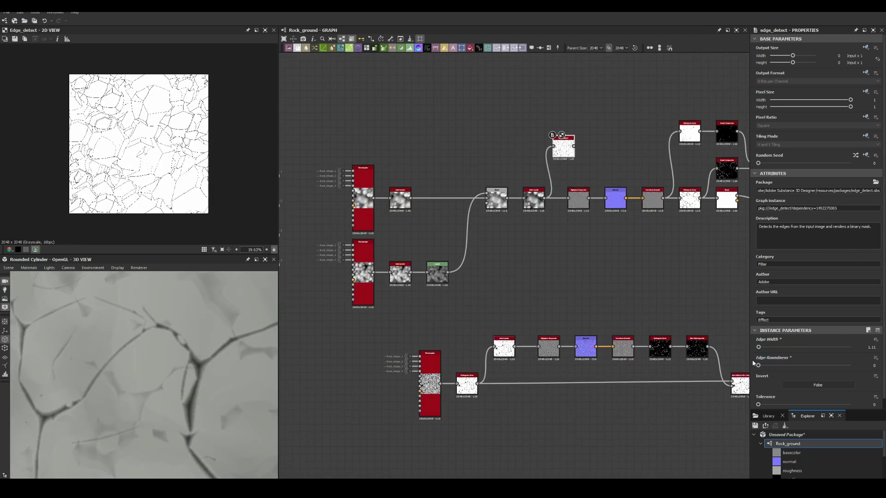
Preview the Blend node's crack edge output and move the Blend near its inputs
{"action": "double_click", "coordinate": [684, 328]}
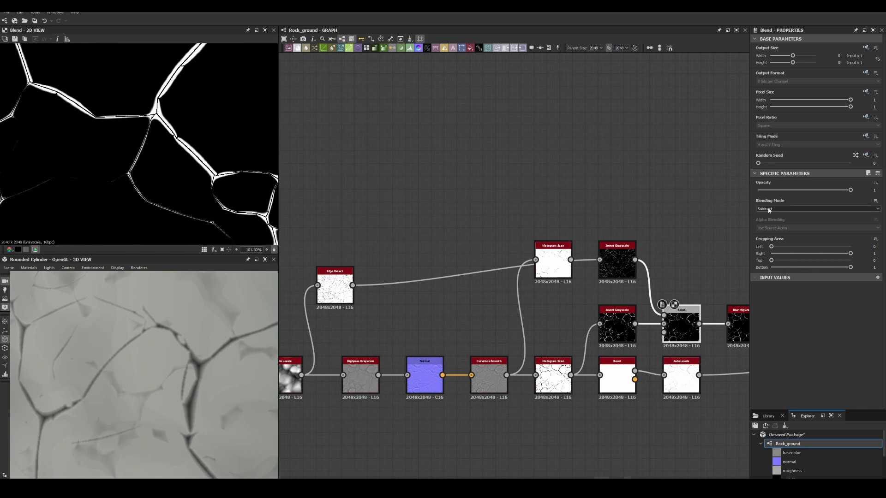
{"action": "middle_click_drag", "start_coordinate": [681, 356], "coordinate": [572, 277]}
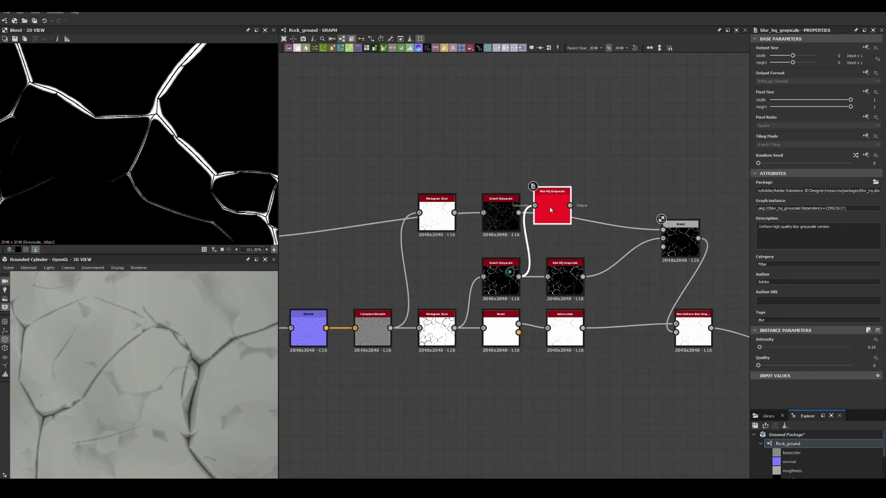
{"action": "scroll", "coordinate": [575, 212], "scroll_direction": "up", "scroll_amount": 3}
{"action": "left_click_drag", "start_coordinate": [727, 249], "coordinate": [652, 290]}
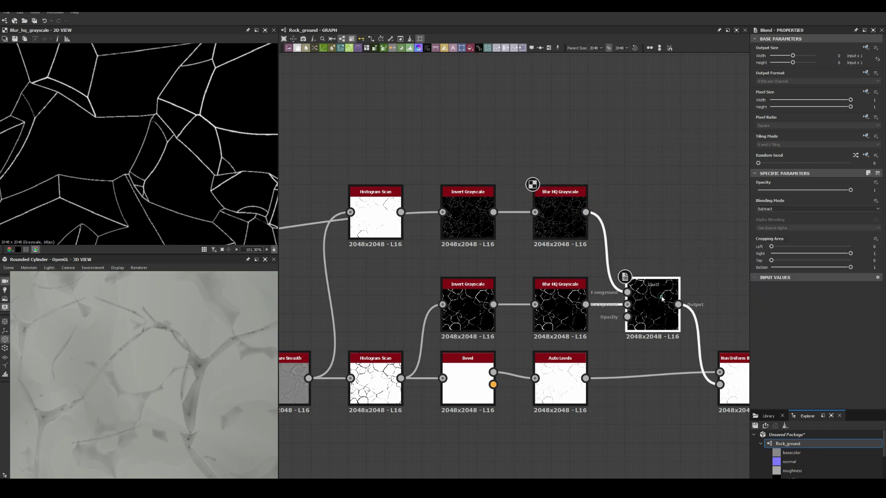
{"action": "scroll", "coordinate": [138, 143], "scroll_direction": "up", "scroll_amount": 5}
{"action": "scroll", "coordinate": [155, 346], "scroll_direction": "down", "scroll_amount": 3}
{"action": "scroll", "coordinate": [154, 347], "scroll_direction": "up", "scroll_amount": 2}
Set the Non Uniform Blur intensity to 0.56
{"action": "double_click", "coordinate": [735, 383]}
{"action": "middle_click_drag", "start_coordinate": [736, 383], "coordinate": [510, 302]}
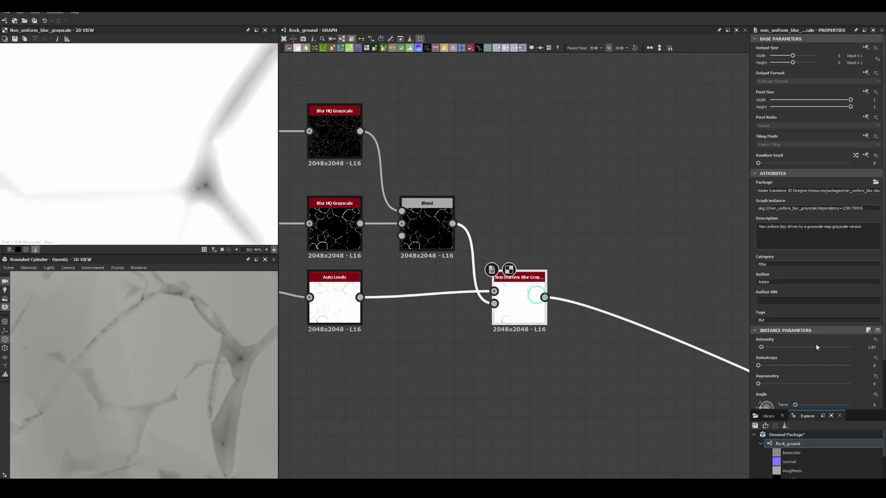
{"action": "left_click_drag", "start_coordinate": [759, 347], "coordinate": [760, 346]}
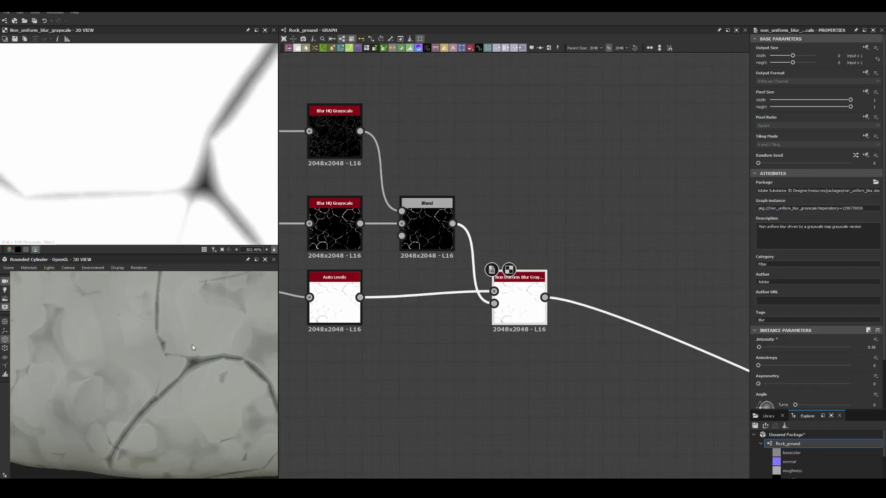
{"action": "scroll", "coordinate": [150, 351], "scroll_direction": "down", "scroll_amount": 3}
{"action": "scroll", "coordinate": [151, 350], "scroll_direction": "up", "scroll_amount": 2}
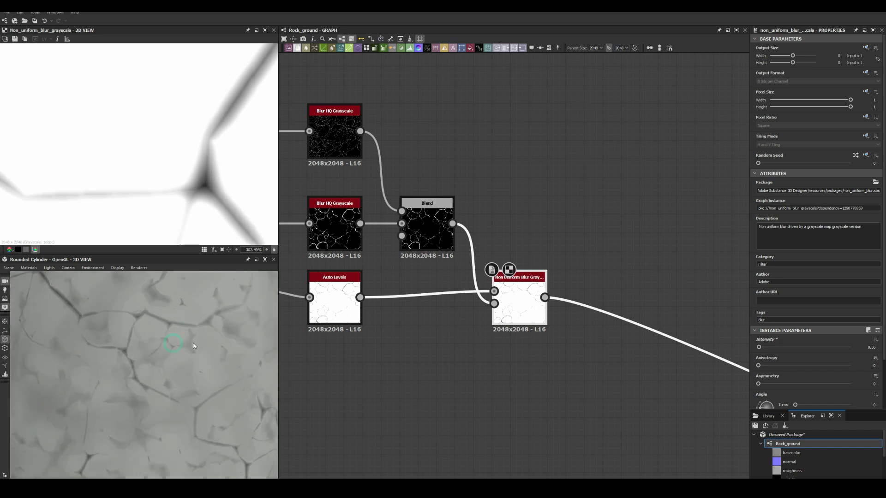
{"action": "scroll", "coordinate": [154, 343], "scroll_direction": "down", "scroll_amount": 2}
{"action": "scroll", "coordinate": [184, 342], "scroll_direction": "down", "scroll_amount": 2}
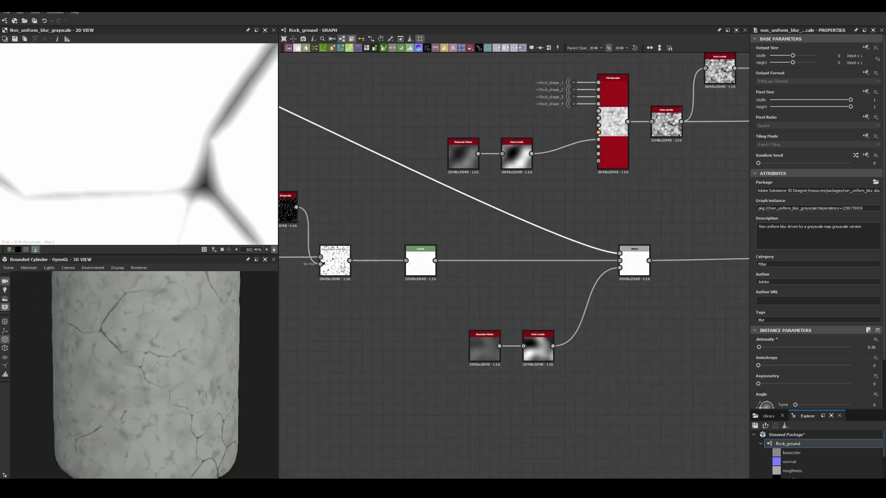
Build a BnW Spots 1 → Blur HQ Grayscale → Histogram Scan patch chain
{"action": "key", "text": "space"}
{"action": "type", "text": "bnw spots"}
{"action": "key", "text": "Return"}
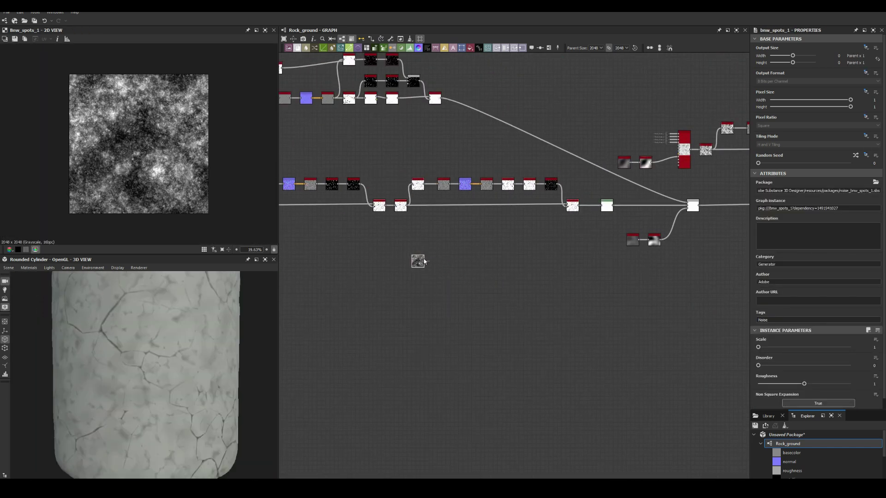
{"action": "key", "text": "space"}
{"action": "type", "text": "blur hq"}
{"action": "key", "text": "Return"}
{"action": "scroll", "coordinate": [613, 295], "scroll_direction": "up", "scroll_amount": 3}
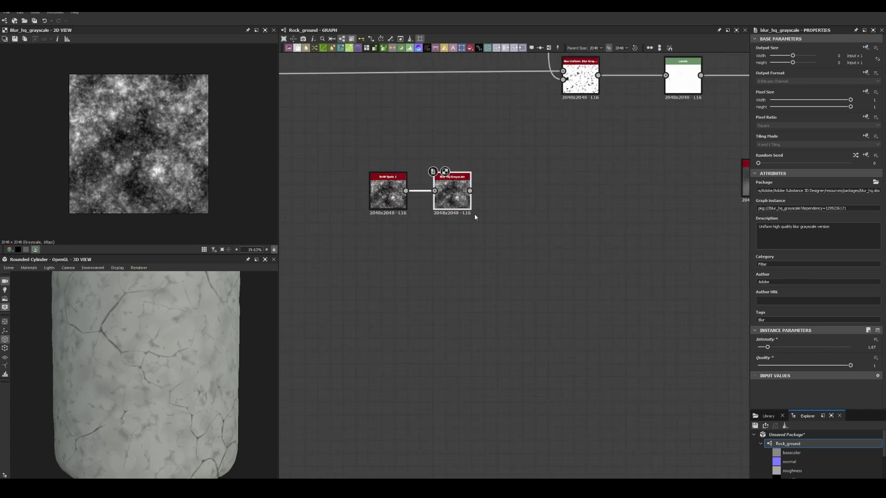
{"action": "scroll", "coordinate": [474, 214], "scroll_direction": "up", "scroll_amount": 2}
{"action": "key", "text": "space"}
{"action": "type", "text": "histogram scan"}
{"action": "key", "text": "Return"}
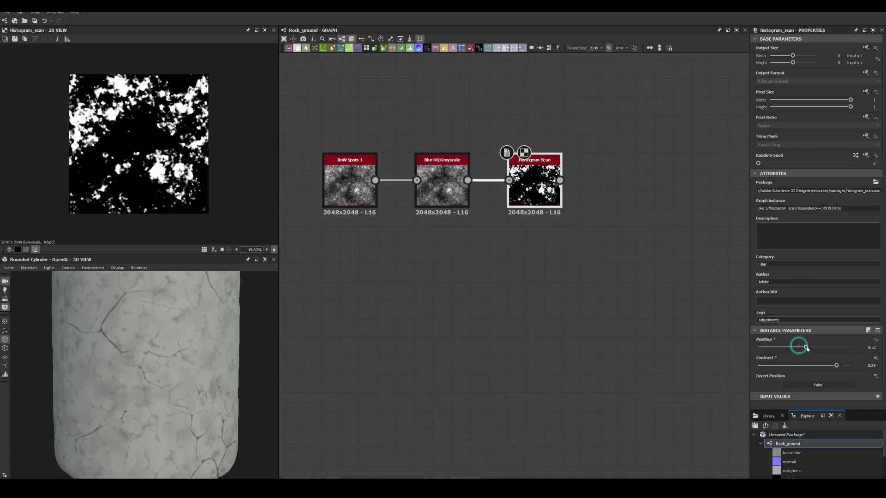
Feed the spotted mask into the Blend's top input at 0.47 opacity
{"action": "left_click_drag", "start_coordinate": [547, 200], "coordinate": [454, 285]}
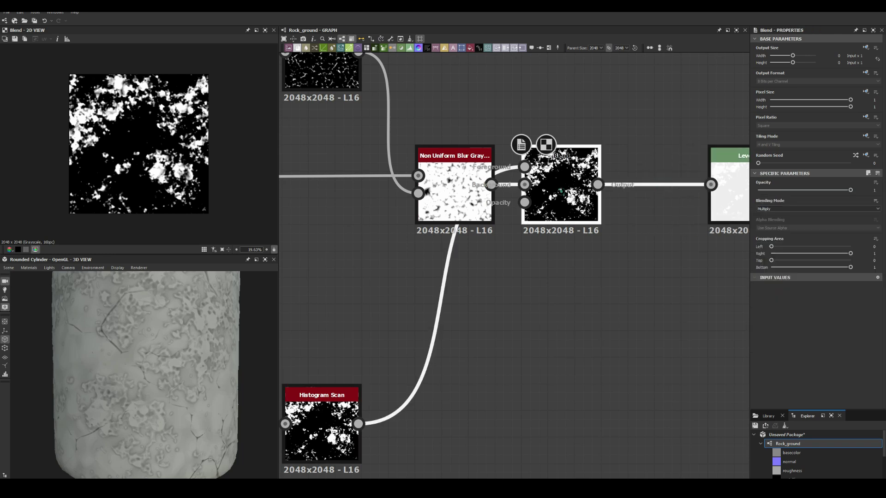
{"action": "left_click", "coordinate": [548, 207]}
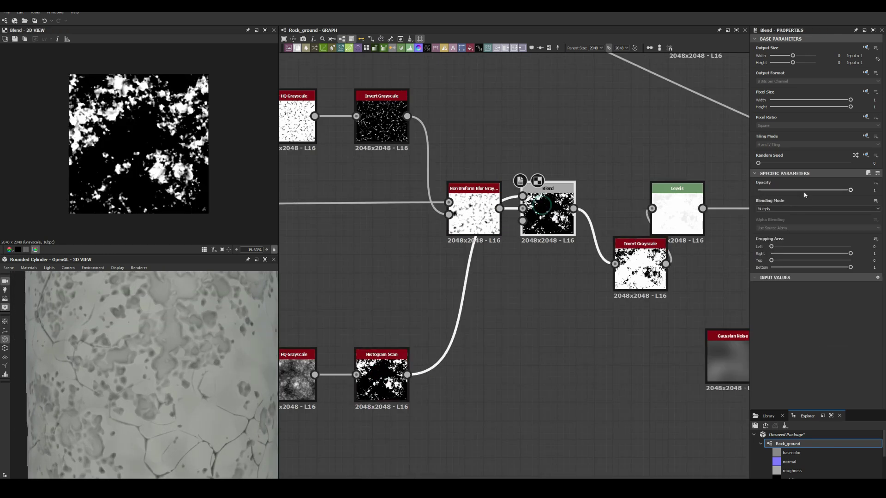
{"action": "left_click_drag", "start_coordinate": [850, 190], "coordinate": [801, 190]}
{"action": "scroll", "coordinate": [466, 261], "scroll_direction": "down", "scroll_amount": 2}
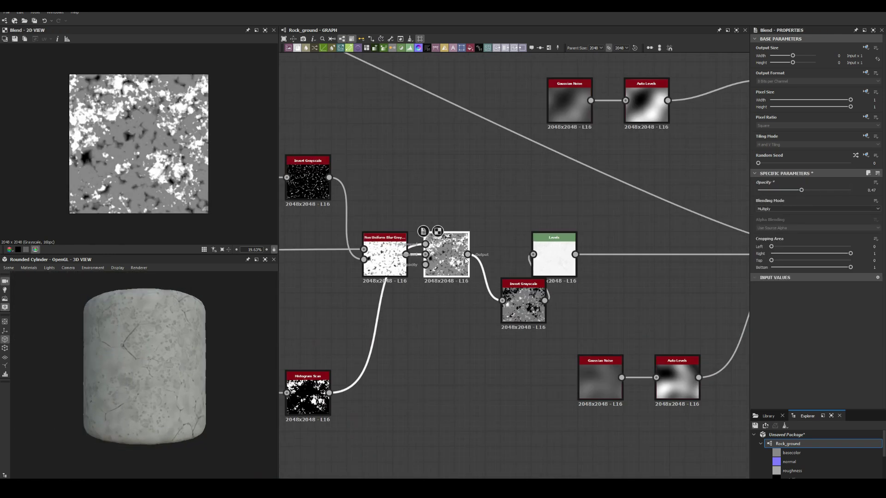
{"action": "scroll", "coordinate": [492, 258], "scroll_direction": "up", "scroll_amount": 2}
Try an Invert Grayscale beside the Blend, compare previews, then undo it
{"action": "left_click_drag", "start_coordinate": [584, 256], "coordinate": [498, 256]}
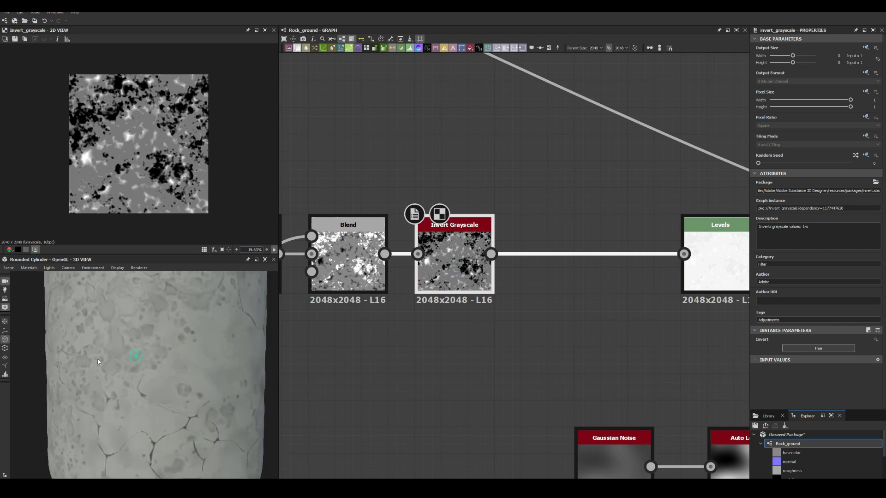
{"action": "left_click", "coordinate": [426, 259]}
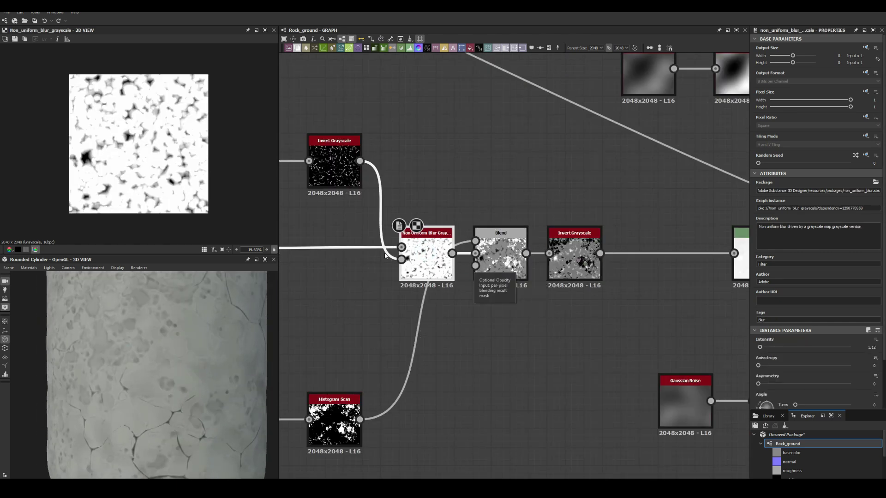
{"action": "scroll", "coordinate": [129, 168], "scroll_direction": "up", "scroll_amount": 3}
{"action": "left_click_drag", "start_coordinate": [505, 257], "coordinate": [552, 253]}
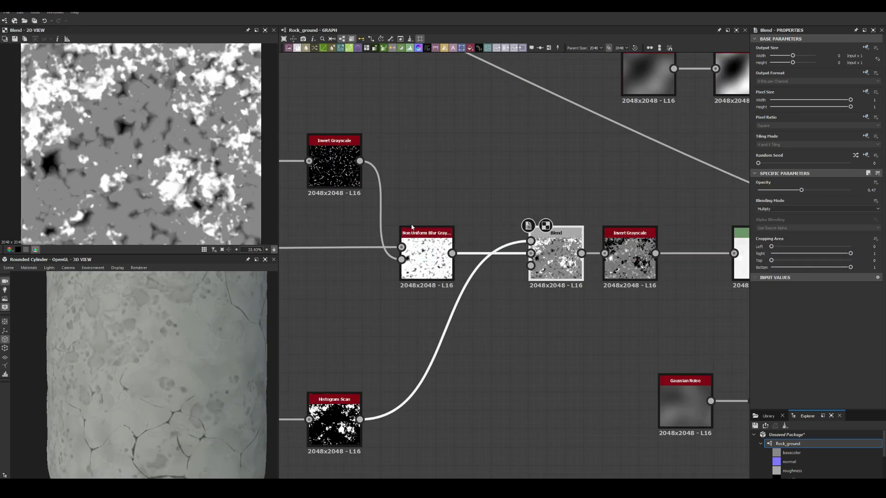
{"action": "left_click", "coordinate": [553, 261]}
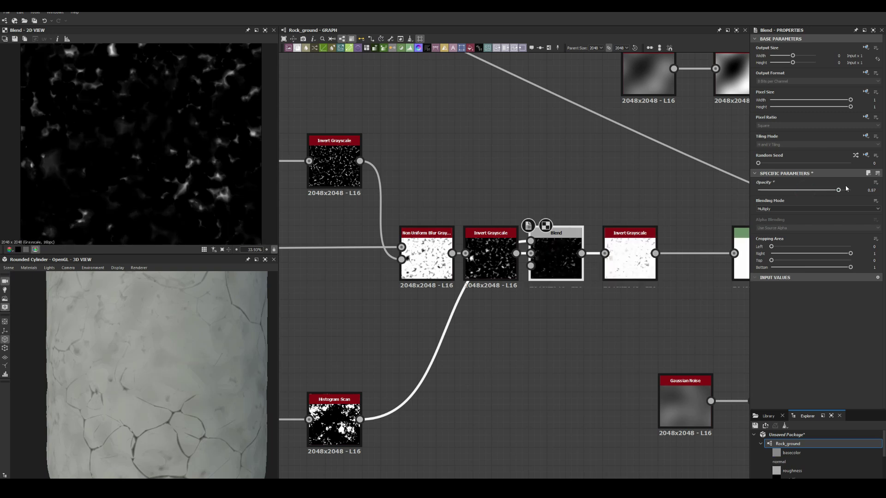
{"action": "key", "text": "ctrl+z"}
{"action": "key", "text": "ctrl+z"}
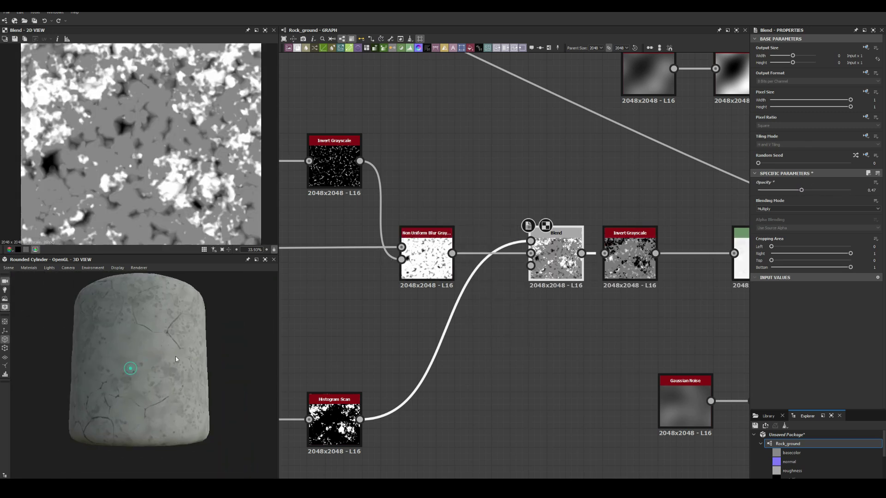
{"action": "scroll", "coordinate": [184, 368], "scroll_direction": "up", "scroll_amount": 5}
{"action": "scroll", "coordinate": [541, 283], "scroll_direction": "down", "scroll_amount": 2}
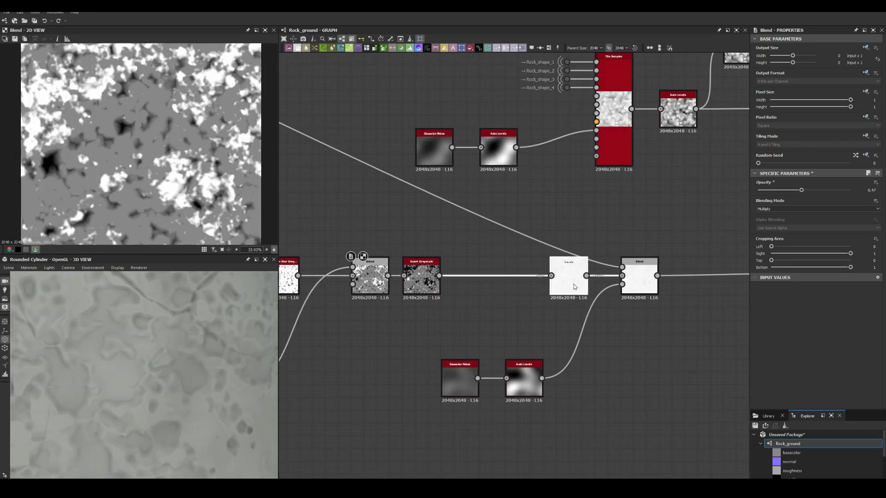
{"action": "scroll", "coordinate": [655, 295], "scroll_direction": "down", "scroll_amount": 3}
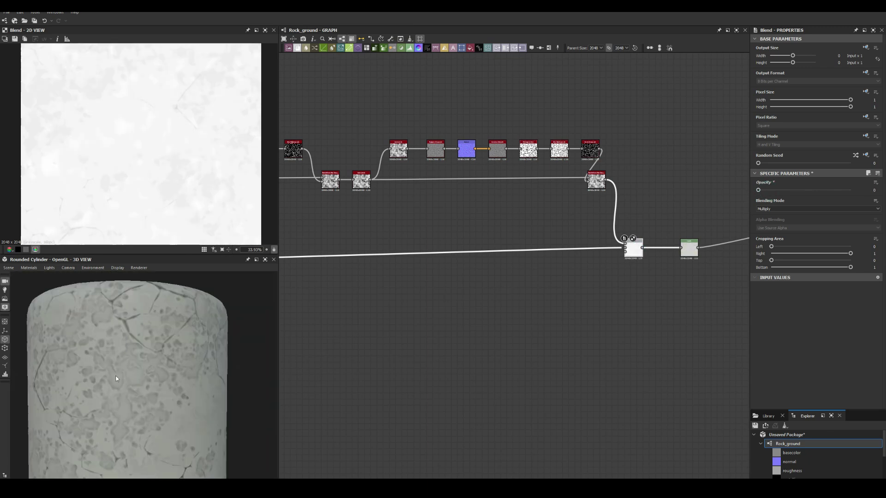
Raise the Histogram Scan contrast to about 0.91 and move the Blend node
{"action": "scroll", "coordinate": [455, 244], "scroll_direction": "up", "scroll_amount": 5}
{"action": "left_click", "coordinate": [422, 249]}
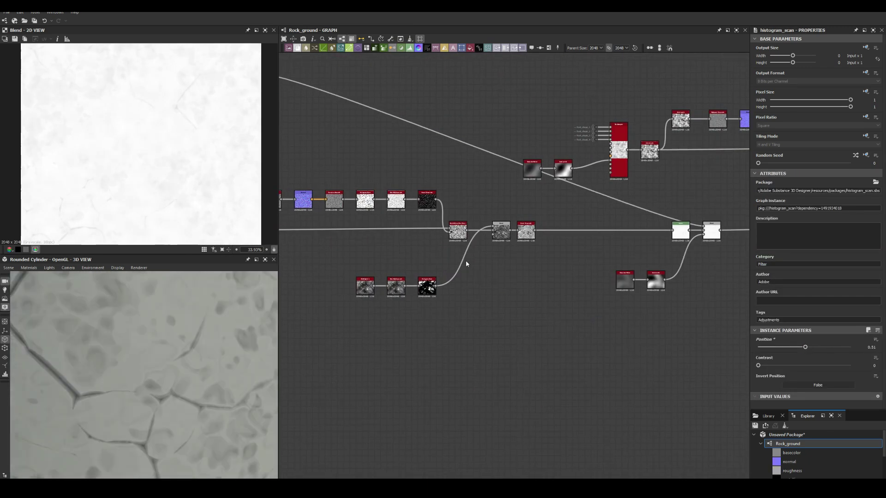
{"action": "left_click_drag", "start_coordinate": [758, 365], "coordinate": [842, 366]}
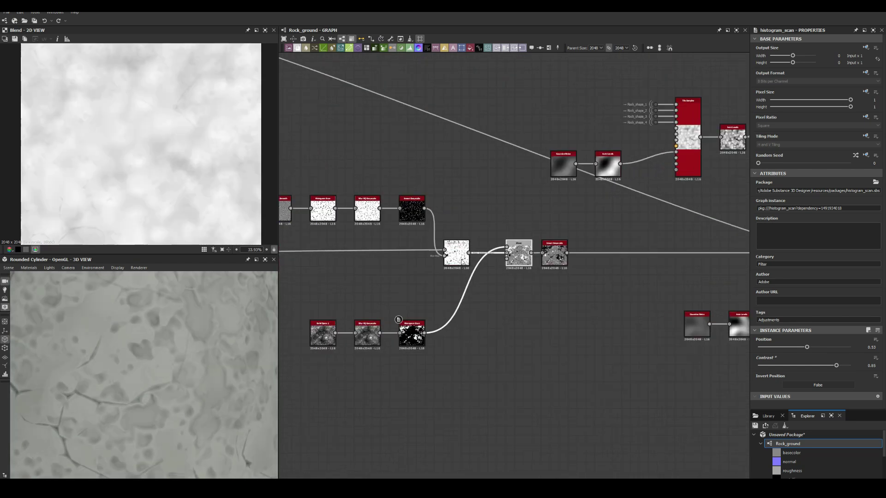
{"action": "left_click_drag", "start_coordinate": [539, 315], "coordinate": [558, 285]}
{"action": "scroll", "coordinate": [556, 285], "scroll_direction": "up", "scroll_amount": 3}
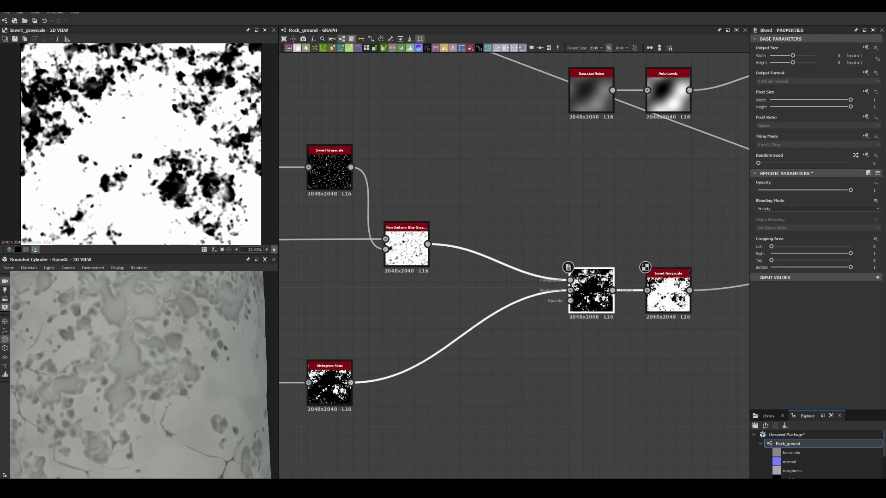
Drop the Invert Grayscale after Blend, switch Blend to Min (Darken), and tune its opacity
{"action": "left_click", "coordinate": [328, 377]}
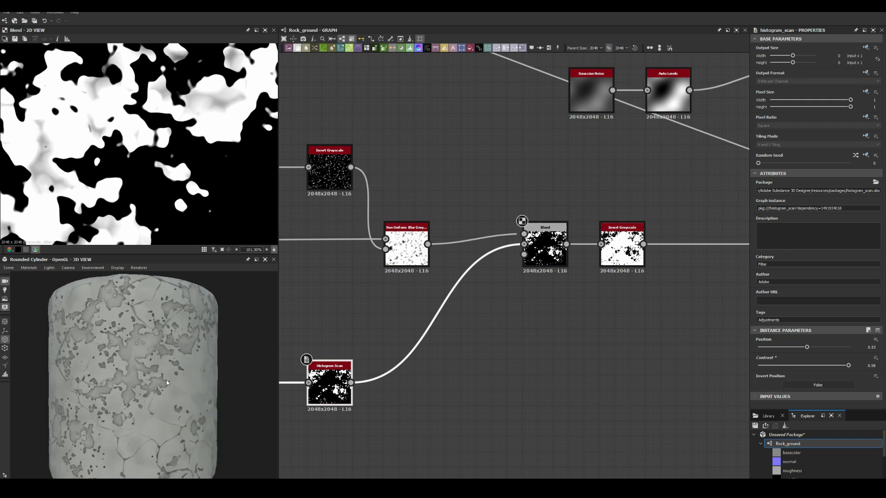
{"action": "key", "text": "ctrl+z"}
{"action": "key", "text": "ctrl+z"}
{"action": "key", "text": "ctrl+y"}
{"action": "key", "text": "ctrl+y"}
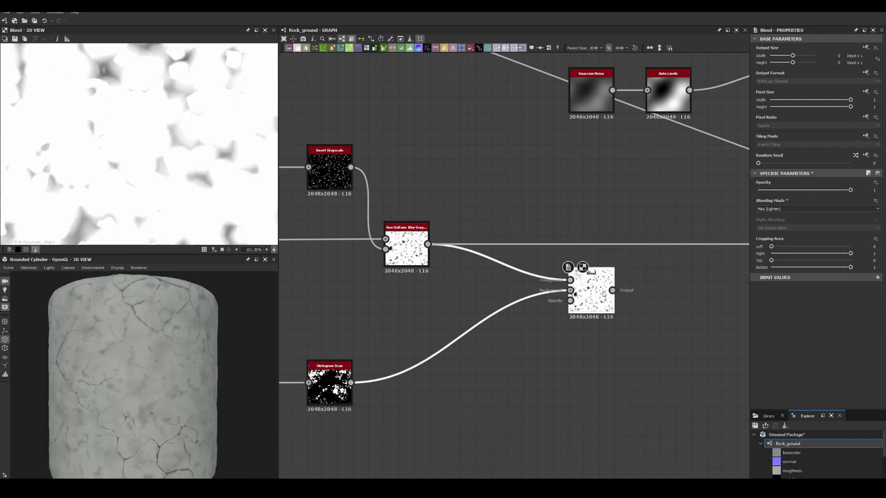
{"action": "key", "text": "ctrl+y"}
{"action": "key", "text": "ctrl+y"}
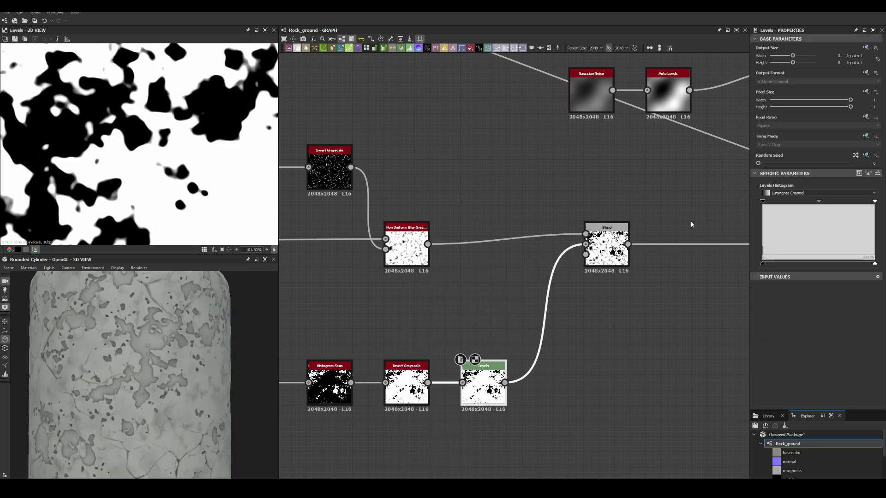
{"action": "scroll", "coordinate": [150, 375], "scroll_direction": "down", "scroll_amount": 3}
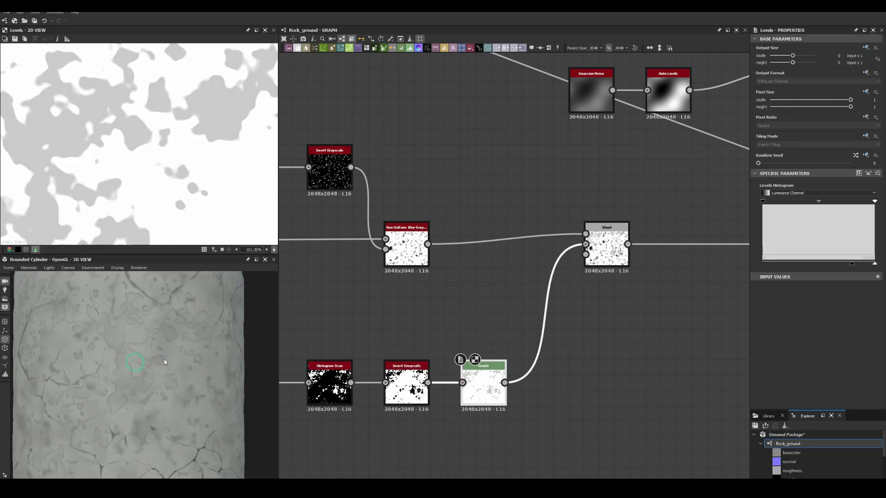
{"action": "left_click_drag", "start_coordinate": [804, 190], "coordinate": [807, 190]}
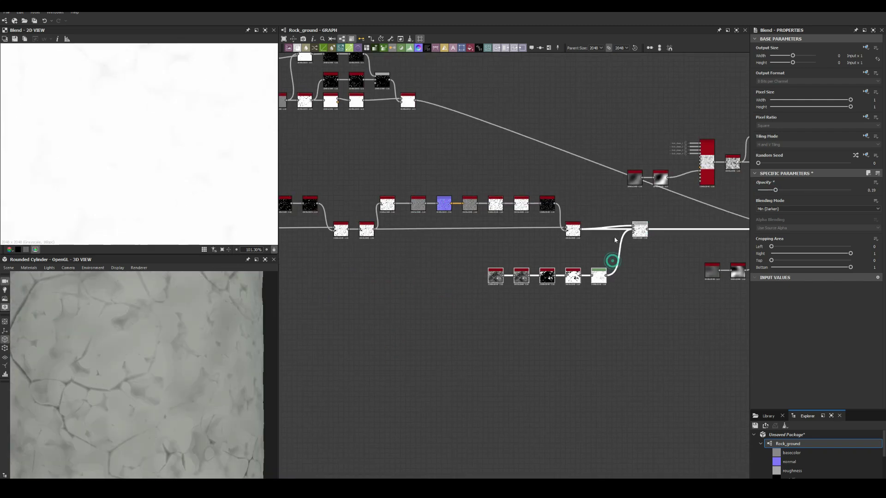
Restore the Blend opacity to 1 and preview the Non Uniform Blur output
{"action": "scroll", "coordinate": [614, 240], "scroll_direction": "down", "scroll_amount": 3}
{"action": "scroll", "coordinate": [490, 341], "scroll_direction": "up", "scroll_amount": 5}
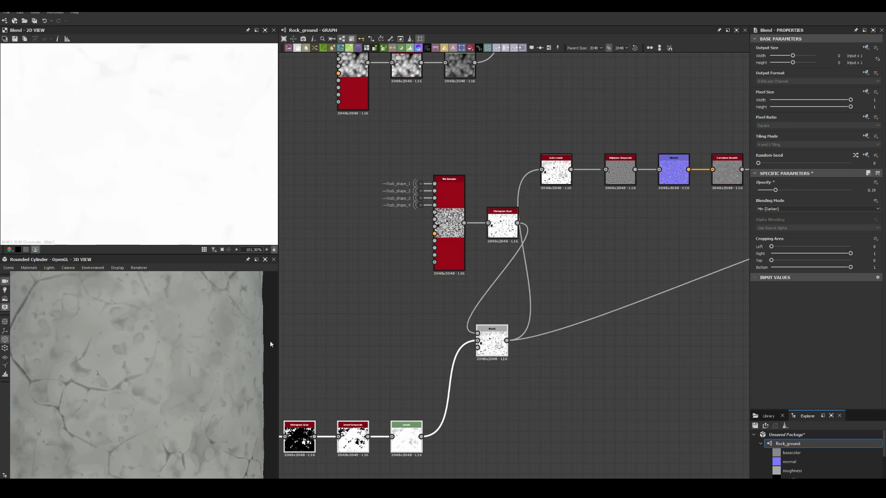
{"action": "scroll", "coordinate": [129, 394], "scroll_direction": "down", "scroll_amount": 5}
{"action": "scroll", "coordinate": [484, 356], "scroll_direction": "up", "scroll_amount": 3}
{"action": "key", "text": "ctrl+z"}
{"action": "scroll", "coordinate": [179, 197], "scroll_direction": "down", "scroll_amount": 5}
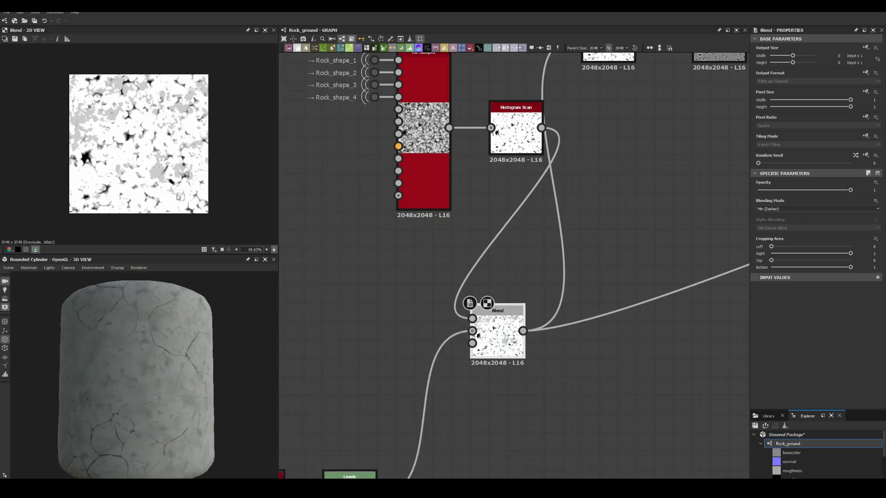
{"action": "scroll", "coordinate": [513, 245], "scroll_direction": "down", "scroll_amount": 3}
{"action": "scroll", "coordinate": [513, 245], "scroll_direction": "up", "scroll_amount": 2}
{"action": "scroll", "coordinate": [134, 396], "scroll_direction": "up", "scroll_amount": 3}
{"action": "scroll", "coordinate": [164, 390], "scroll_direction": "up", "scroll_amount": 2}
{"action": "scroll", "coordinate": [432, 232], "scroll_direction": "down", "scroll_amount": 2}
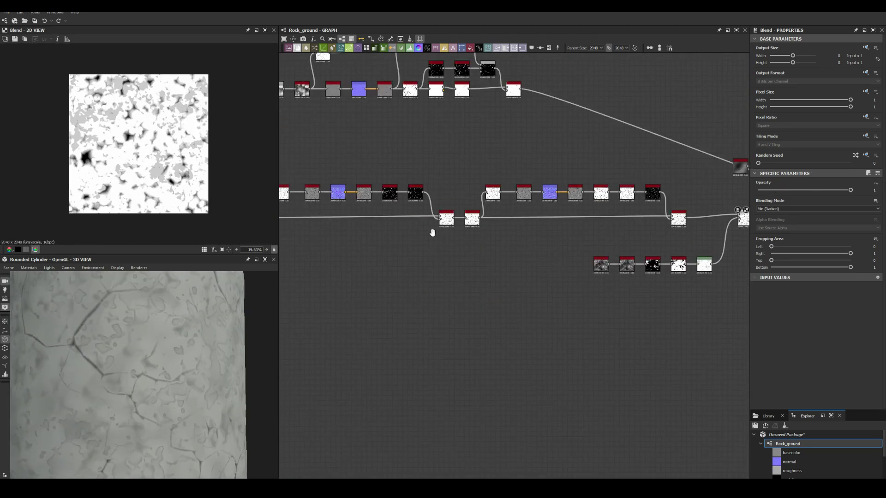
{"action": "scroll", "coordinate": [431, 218], "scroll_direction": "up", "scroll_amount": 4}
{"action": "left_click", "coordinate": [468, 222]}
{"action": "scroll", "coordinate": [162, 396], "scroll_direction": "down", "scroll_amount": 3}
{"action": "scroll", "coordinate": [154, 400], "scroll_direction": "up", "scroll_amount": 3}
{"action": "scroll", "coordinate": [154, 399], "scroll_direction": "up", "scroll_amount": 2}
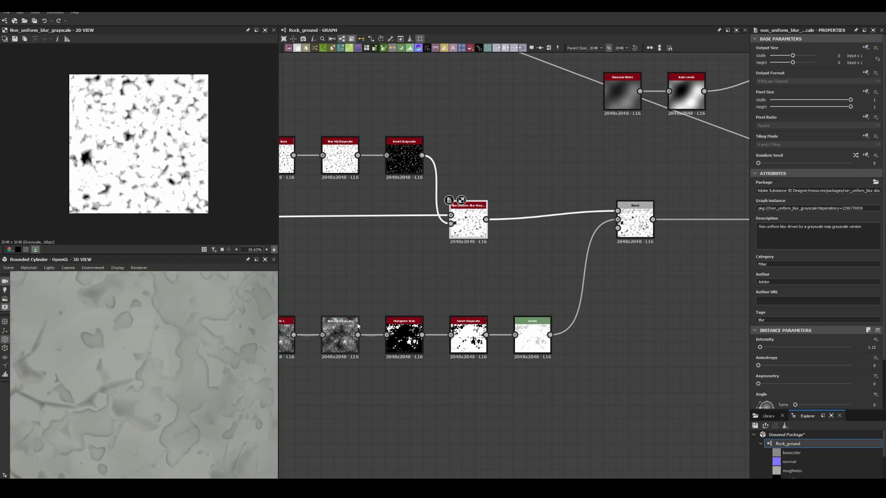
{"action": "scroll", "coordinate": [358, 326], "scroll_direction": "down", "scroll_amount": 3}
{"action": "scroll", "coordinate": [420, 222], "scroll_direction": "up", "scroll_amount": 2}
Feed Levels, Auto Levels and Invert Grayscale into the Non Uniform Blur and adjust the Levels range
{"action": "left_click", "coordinate": [596, 246]}
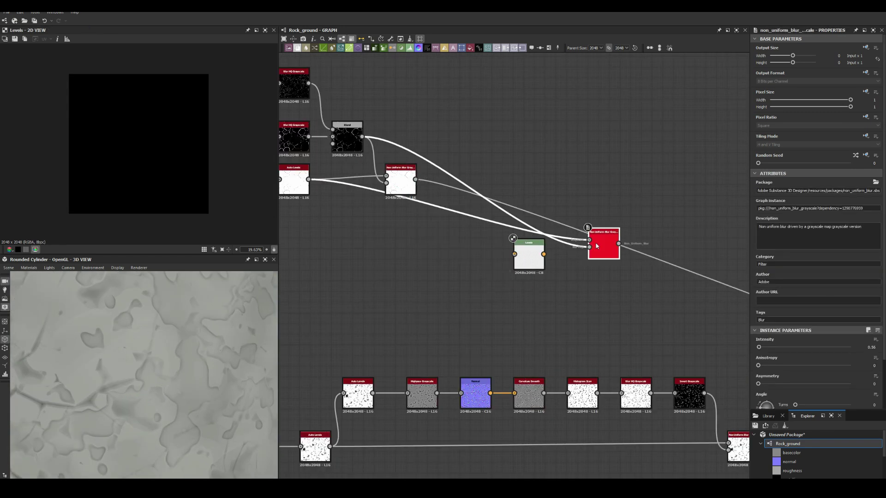
{"action": "right_click", "coordinate": [415, 200]}
{"action": "left_click", "coordinate": [438, 217]}
{"action": "left_click_drag", "start_coordinate": [525, 271], "coordinate": [452, 272]}
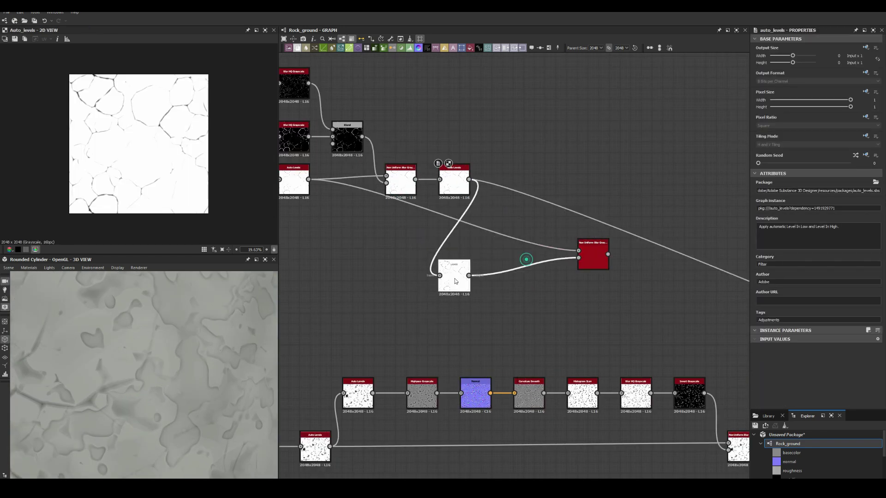
{"action": "left_click", "coordinate": [507, 277]}
{"action": "left_click", "coordinate": [454, 279]}
{"action": "left_click", "coordinate": [590, 254]}
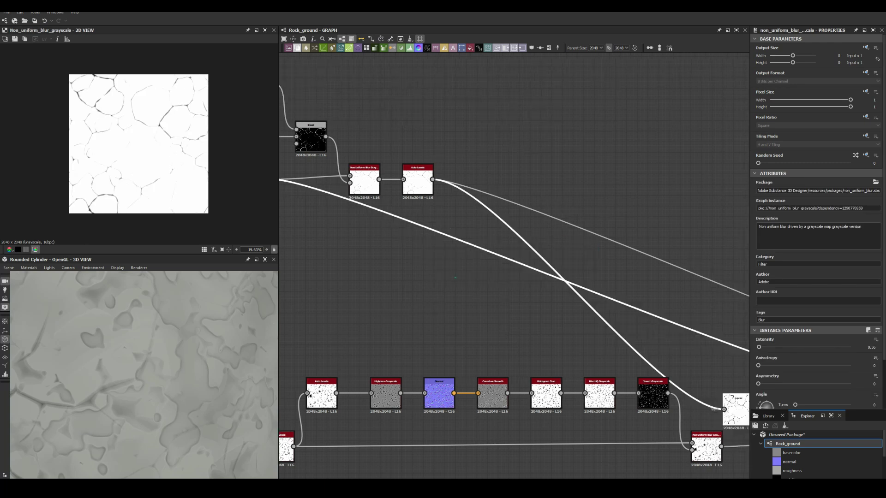
{"action": "left_click", "coordinate": [602, 276]}
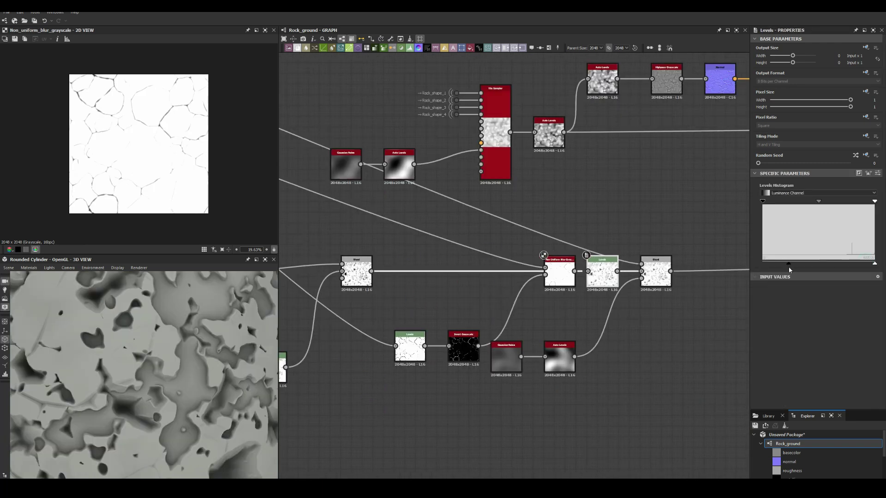
{"action": "scroll", "coordinate": [602, 277], "scroll_direction": "up", "scroll_amount": 2}
{"action": "middle_click_drag", "start_coordinate": [602, 277], "coordinate": [399, 279]}
Raise the Non Uniform Blur intensity to 16.04 and preview the Blend output
{"action": "left_click", "coordinate": [555, 277]}
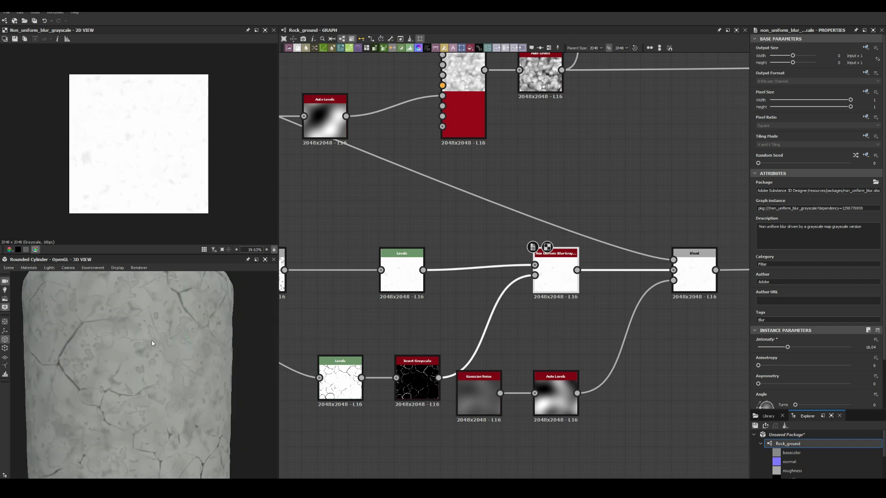
{"action": "scroll", "coordinate": [152, 346], "scroll_direction": "down", "scroll_amount": 3}
{"action": "scroll", "coordinate": [508, 230], "scroll_direction": "down", "scroll_amount": 3}
{"action": "double_click", "coordinate": [626, 247]}
{"action": "scroll", "coordinate": [460, 253], "scroll_direction": "up", "scroll_amount": 3}
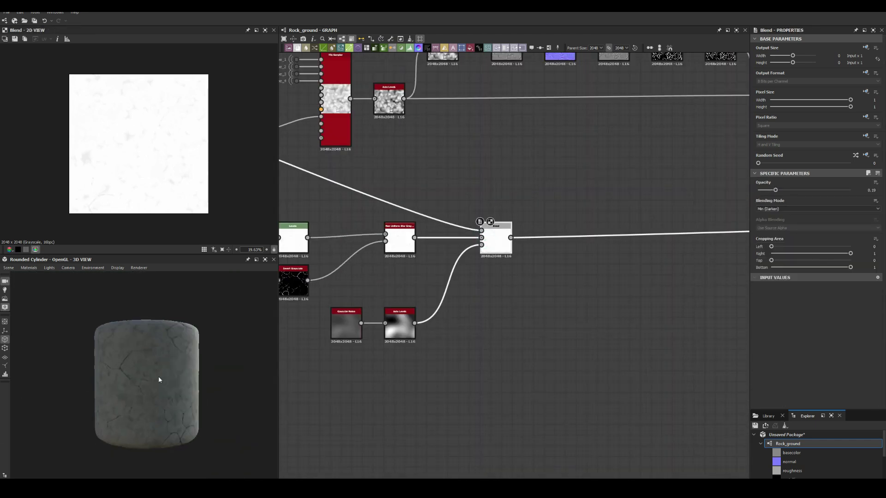
{"action": "scroll", "coordinate": [460, 253], "scroll_direction": "down", "scroll_amount": 3}
{"action": "scroll", "coordinate": [461, 267], "scroll_direction": "up", "scroll_amount": 3}
Insert an Auto Levels node between Blend and Levels
{"action": "left_click", "coordinate": [415, 266]}
{"action": "key", "text": "space"}
{"action": "type", "text": "au"}
{"action": "left_click", "coordinate": [452, 289]}
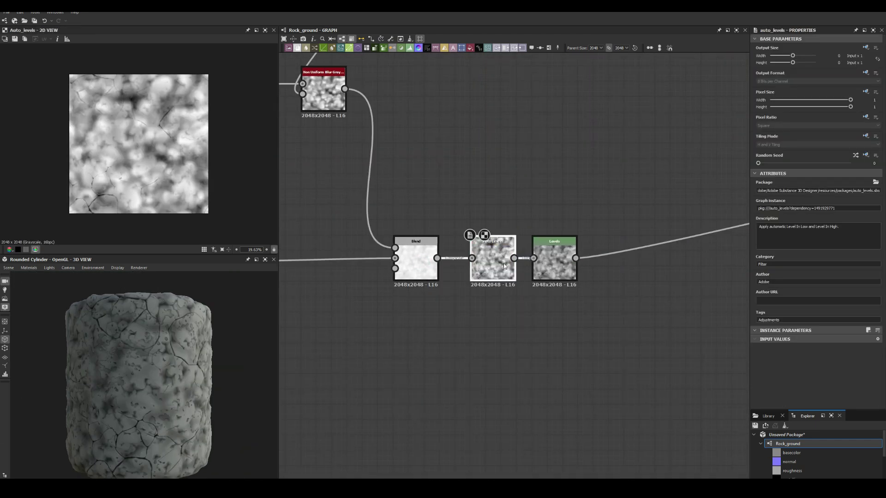
{"action": "scroll", "coordinate": [461, 277], "scroll_direction": "down", "scroll_amount": 3}
{"action": "scroll", "coordinate": [510, 288], "scroll_direction": "up", "scroll_amount": 3}
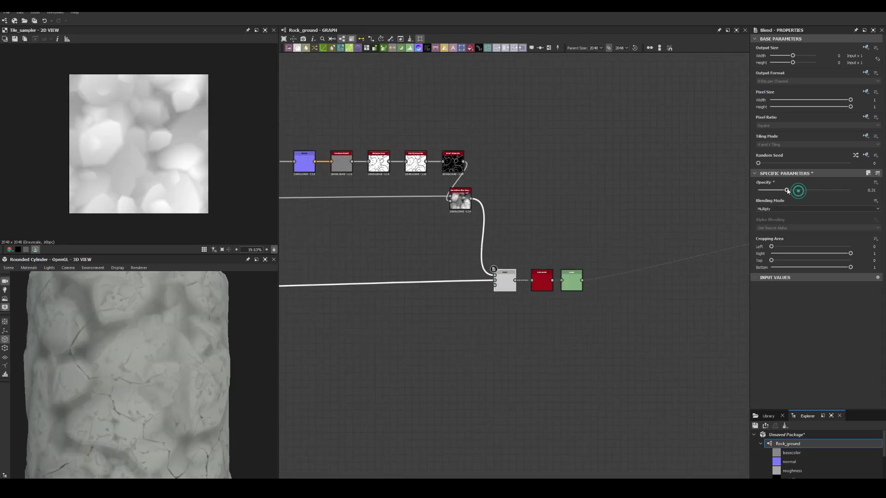
{"action": "scroll", "coordinate": [508, 277], "scroll_direction": "up", "scroll_amount": 3}
Lower the AO height depth to 0.04 while previewing the Levels output
{"action": "left_click", "coordinate": [570, 279]}
{"action": "left_click", "coordinate": [29, 267]}
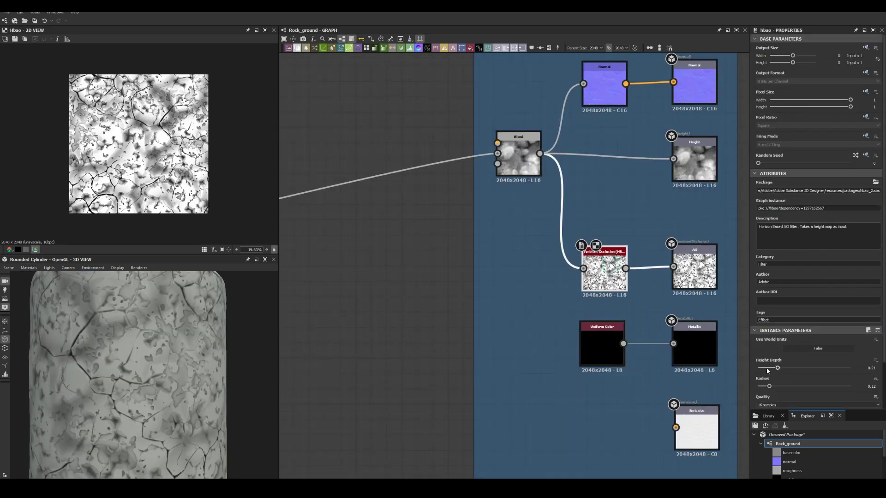
{"action": "left_click_drag", "start_coordinate": [768, 369], "coordinate": [761, 368]}
{"action": "scroll", "coordinate": [115, 369], "scroll_direction": "down", "scroll_amount": 3}
{"action": "scroll", "coordinate": [104, 369], "scroll_direction": "up", "scroll_amount": 5}
{"action": "scroll", "coordinate": [157, 362], "scroll_direction": "down", "scroll_amount": 1}
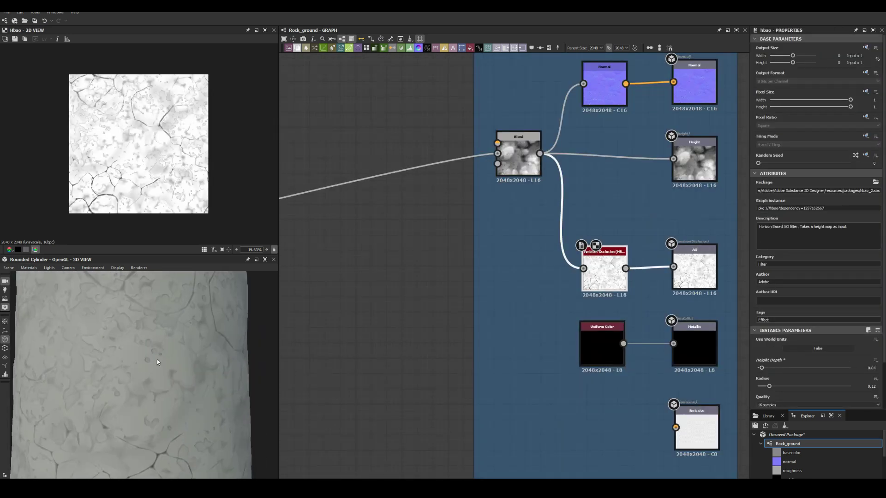
{"action": "scroll", "coordinate": [544, 256], "scroll_direction": "up", "scroll_amount": 5}
Insert an Anisotropic Blur Grayscale between the crack Blend and Levels
{"action": "left_click_drag", "start_coordinate": [612, 227], "coordinate": [527, 281]}
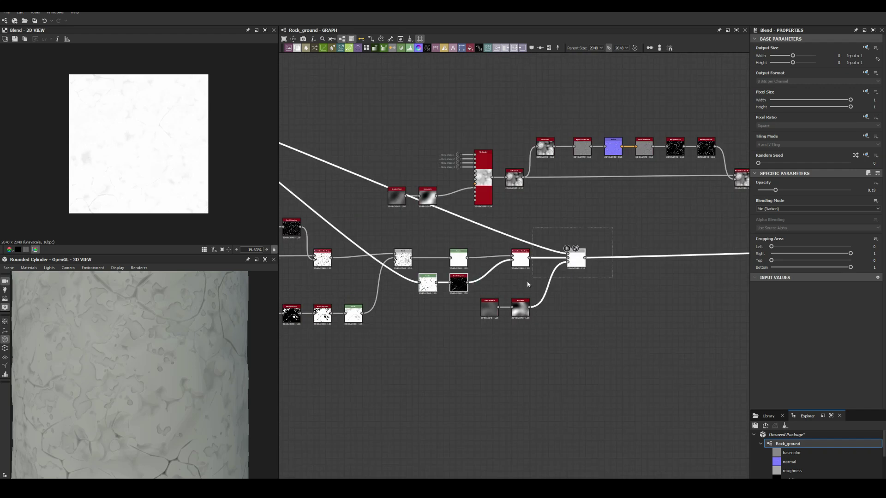
{"action": "scroll", "coordinate": [443, 254], "scroll_direction": "up", "scroll_amount": 3}
{"action": "key", "text": "space"}
{"action": "key", "text": "Return"}
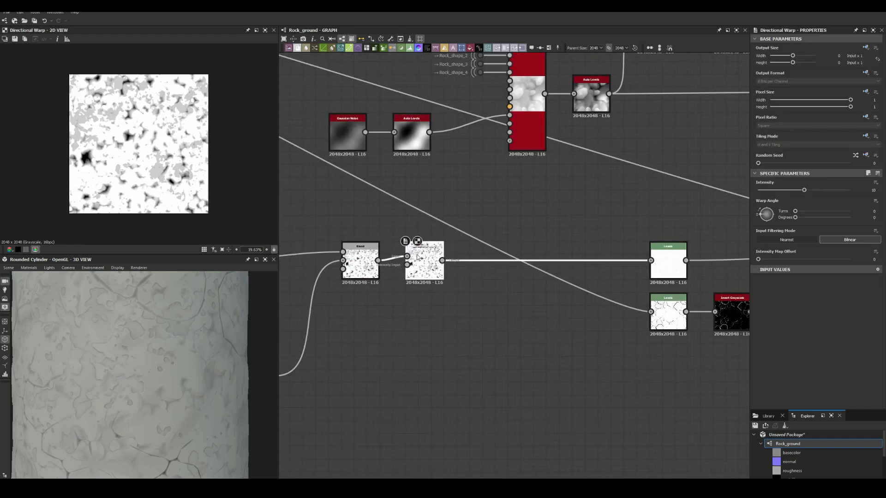
{"action": "key", "text": "space"}
{"action": "type", "text": "ani"}
{"action": "key", "text": "Down"}
{"action": "key", "text": "Return"}
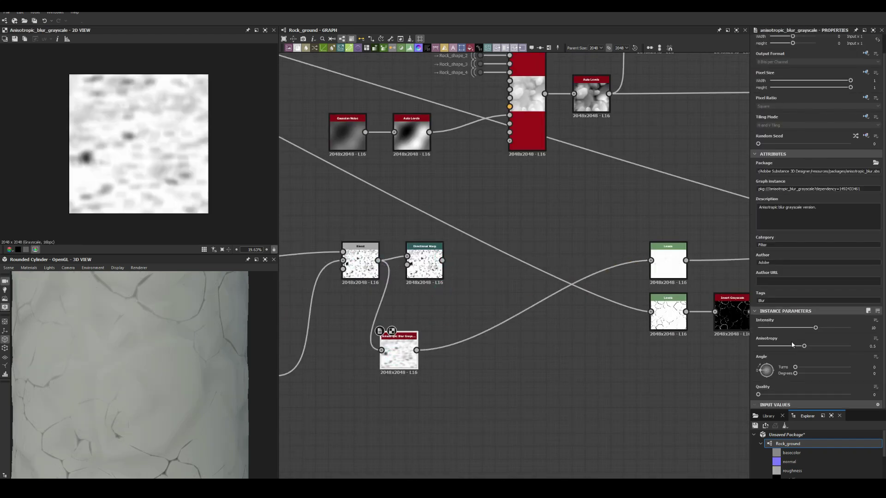
Plug the Histogram Scan into the second Blend's background input
{"action": "scroll", "coordinate": [672, 160], "scroll_direction": "down", "scroll_amount": 6}
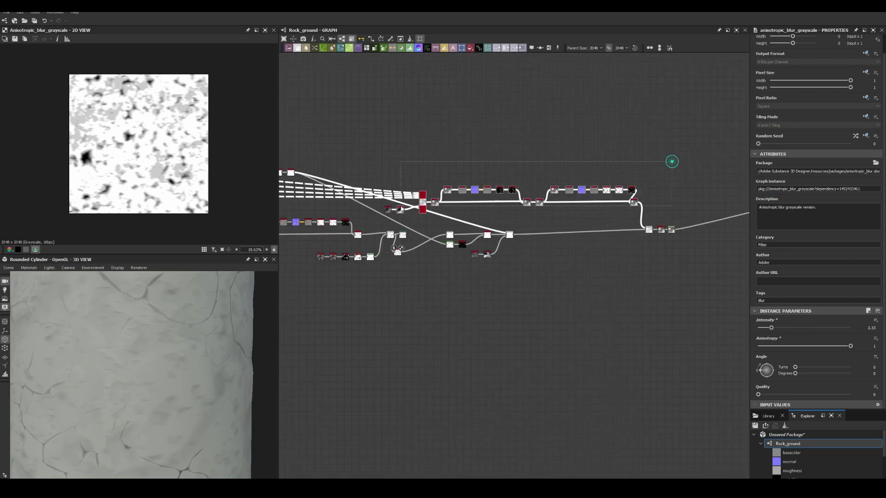
{"action": "middle_click_drag", "start_coordinate": [672, 160], "coordinate": [666, 103]}
{"action": "left_click", "coordinate": [649, 230]}
{"action": "scroll", "coordinate": [394, 241], "scroll_direction": "up", "scroll_amount": 5}
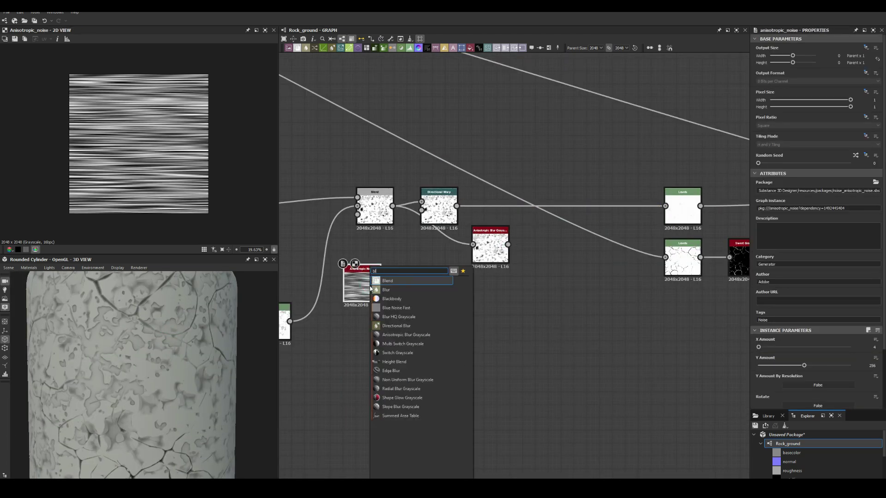
{"action": "double_click", "coordinate": [430, 213]}
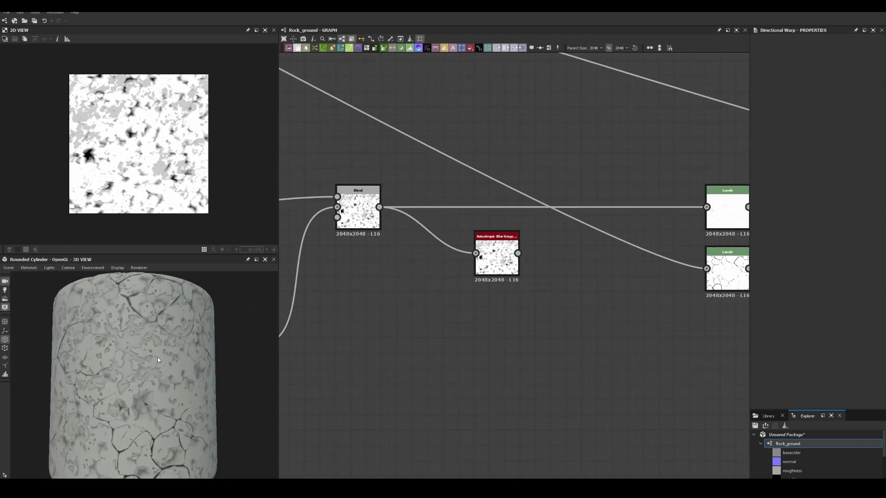
{"action": "scroll", "coordinate": [408, 279], "scroll_direction": "up", "scroll_amount": 3}
{"action": "scroll", "coordinate": [508, 261], "scroll_direction": "up", "scroll_amount": 4}
{"action": "left_click", "coordinate": [689, 189]}
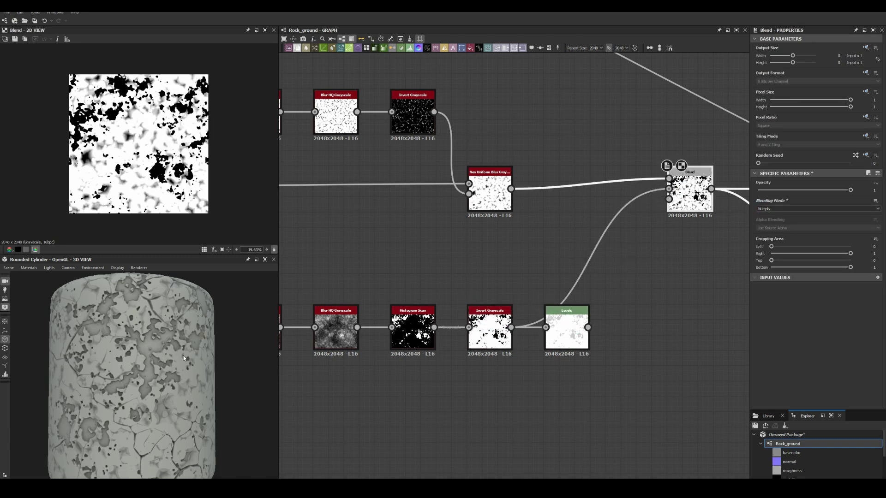
{"action": "left_click_drag", "start_coordinate": [613, 209], "coordinate": [668, 188]}
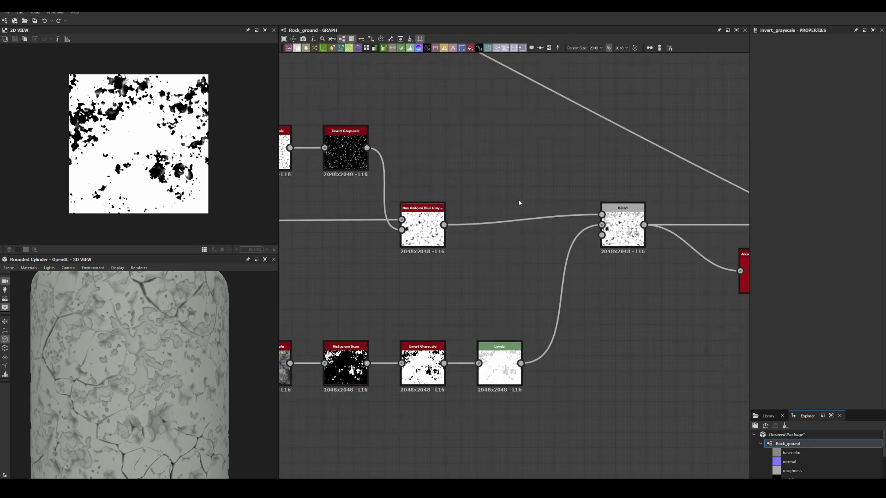
Feed the Histogram Scan into the Blend foreground and check the Normal output
{"action": "left_click_drag", "start_coordinate": [604, 219], "coordinate": [617, 226]}
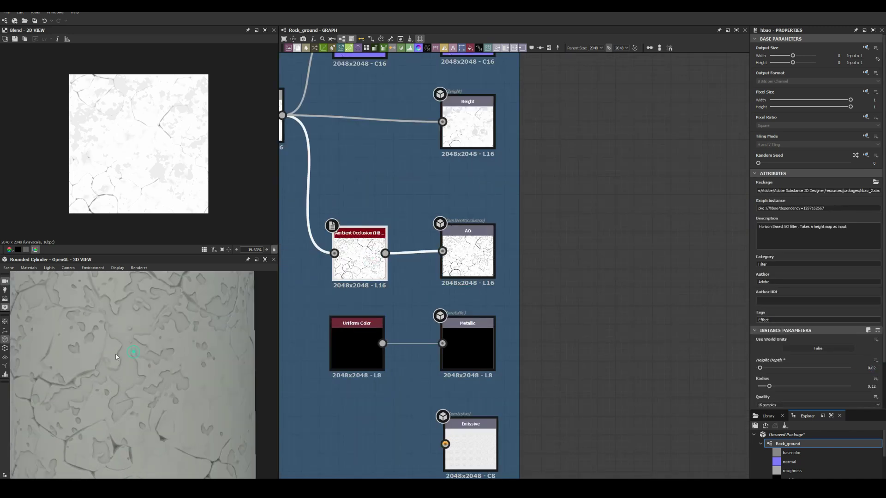
{"action": "scroll", "coordinate": [549, 216], "scroll_direction": "down", "scroll_amount": 5}
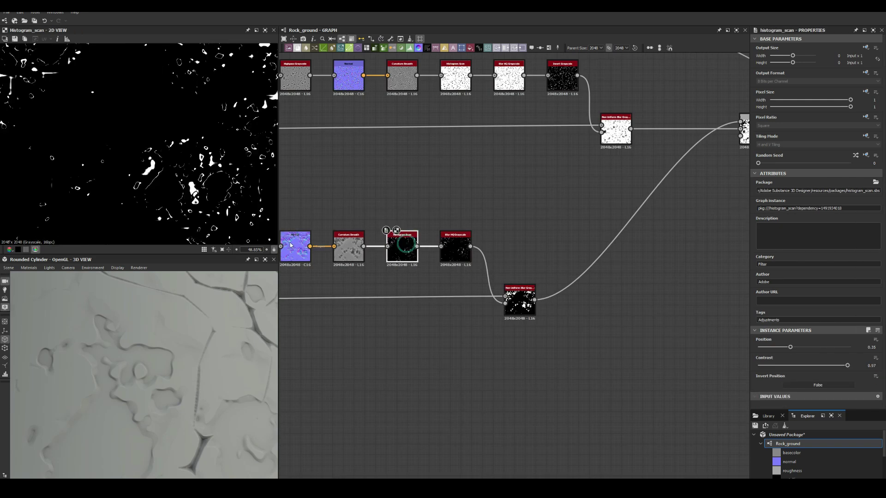
{"action": "left_click", "coordinate": [454, 186]}
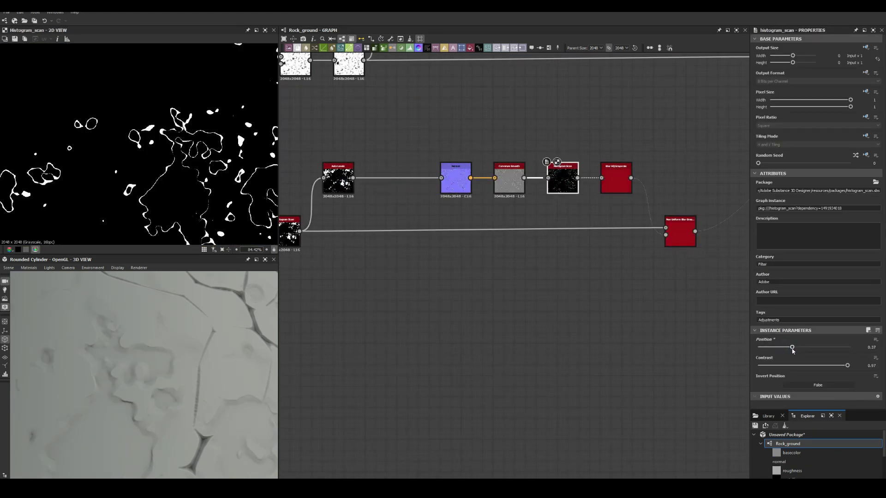
{"action": "scroll", "coordinate": [611, 167], "scroll_direction": "up", "scroll_amount": 3}
Set the Non Uniform Blur intensity to about 2.05
{"action": "left_click", "coordinate": [743, 277]}
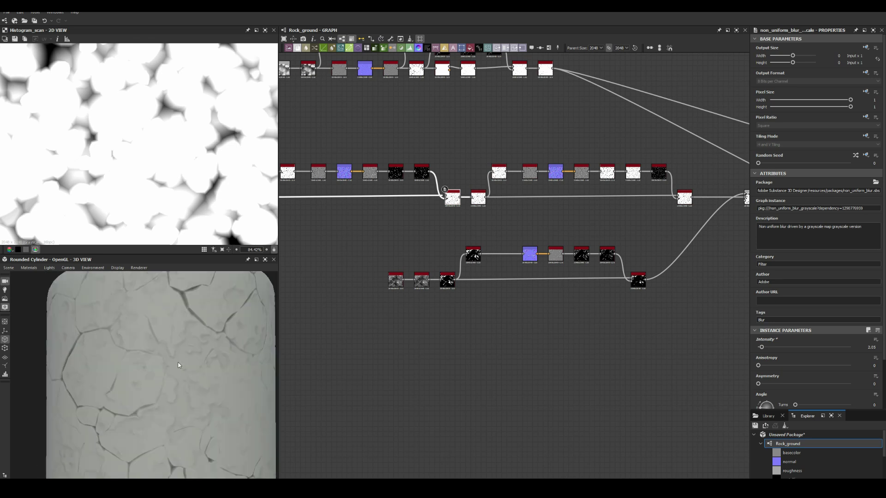
{"action": "scroll", "coordinate": [182, 349], "scroll_direction": "down", "scroll_amount": 3}
{"action": "scroll", "coordinate": [407, 205], "scroll_direction": "down", "scroll_amount": 5}
Add Auto Levels and Gradient Map nodes after the height chain
{"action": "scroll", "coordinate": [135, 365], "scroll_direction": "up", "scroll_amount": 3}
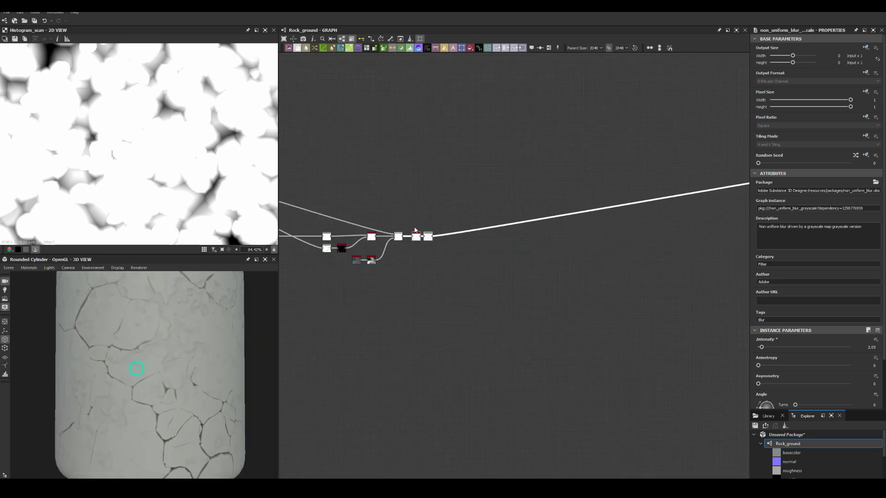
{"action": "middle_click_drag", "start_coordinate": [491, 179], "coordinate": [485, 227]}
{"action": "key", "text": "space"}
{"action": "key", "text": "Return"}
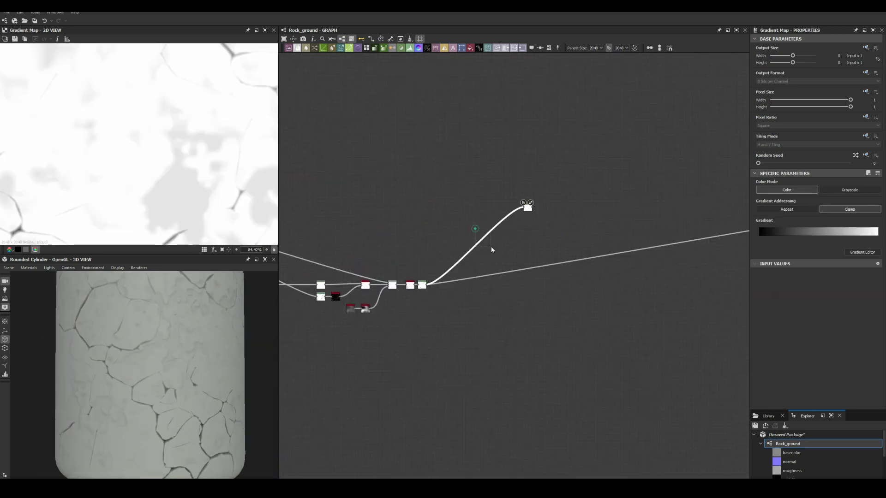
Put a Rock_ground_height_map portal dot on the height link
{"action": "key", "text": "space"}
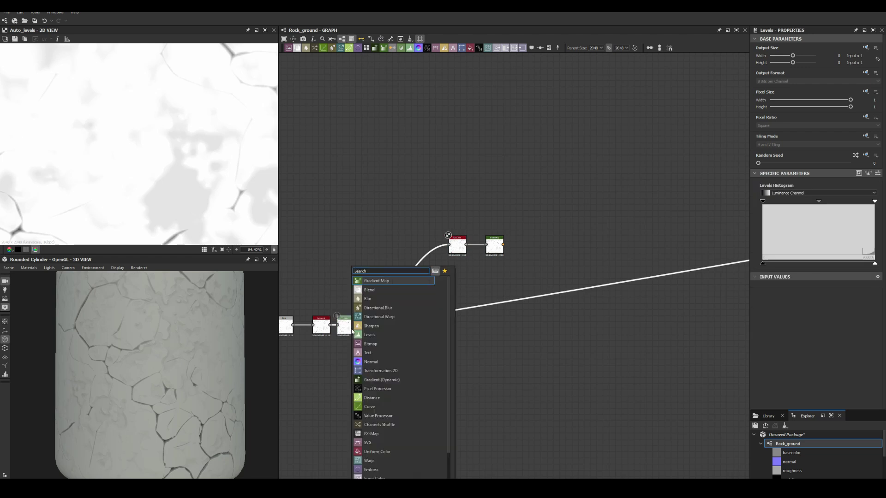
{"action": "left_click", "coordinate": [370, 279]}
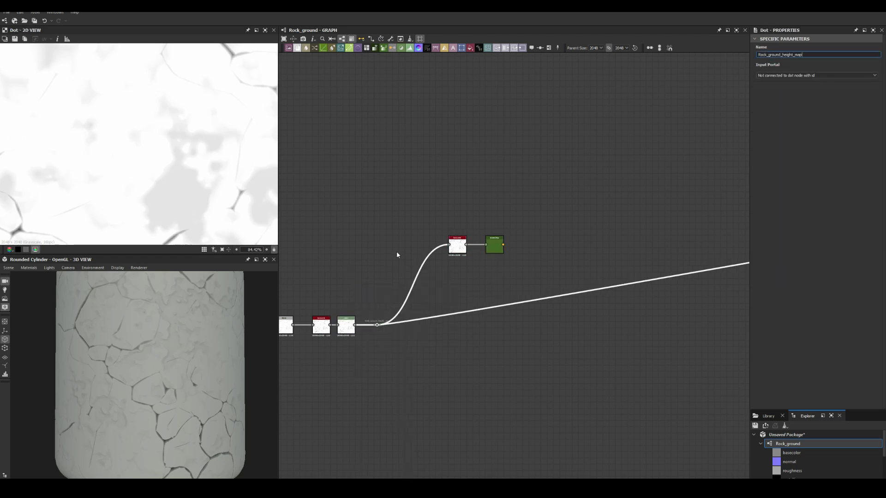
{"action": "key", "text": "space"}
{"action": "type", "text": "d"}
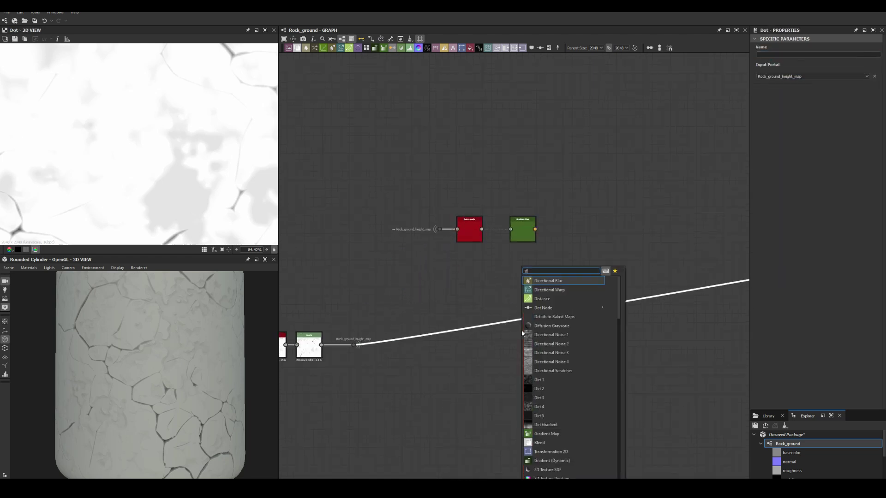
{"action": "left_click", "coordinate": [625, 277]}
Make the Gradient Map run from dark brown to light beige, tinting the cylinder tan
{"action": "double_click", "coordinate": [669, 164]}
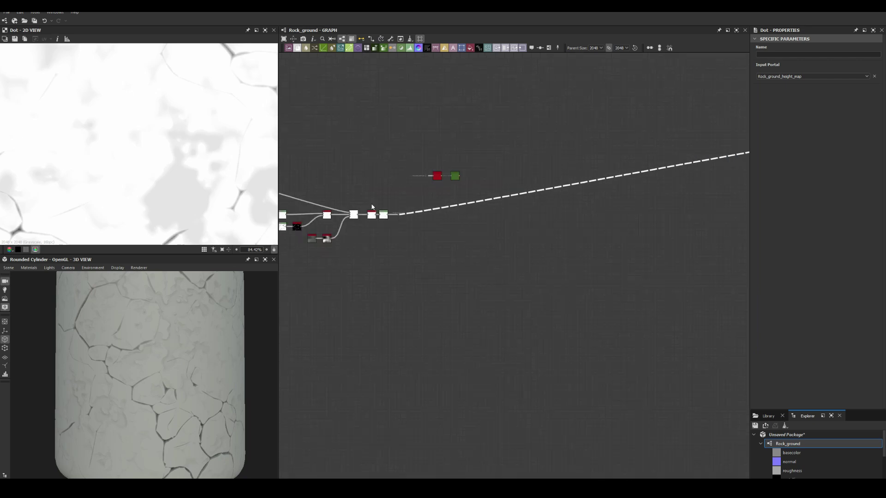
{"action": "left_click", "coordinate": [862, 252]}
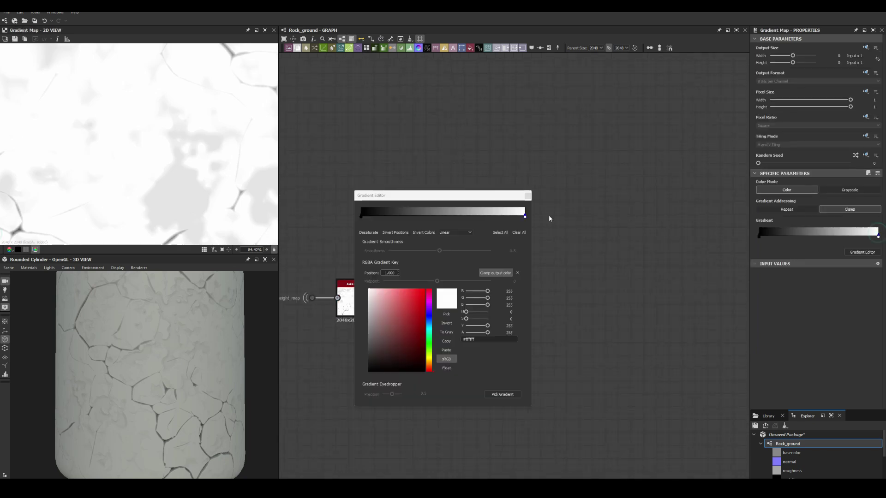
{"action": "key", "text": "ctrl+v"}
{"action": "left_click", "coordinate": [361, 215]}
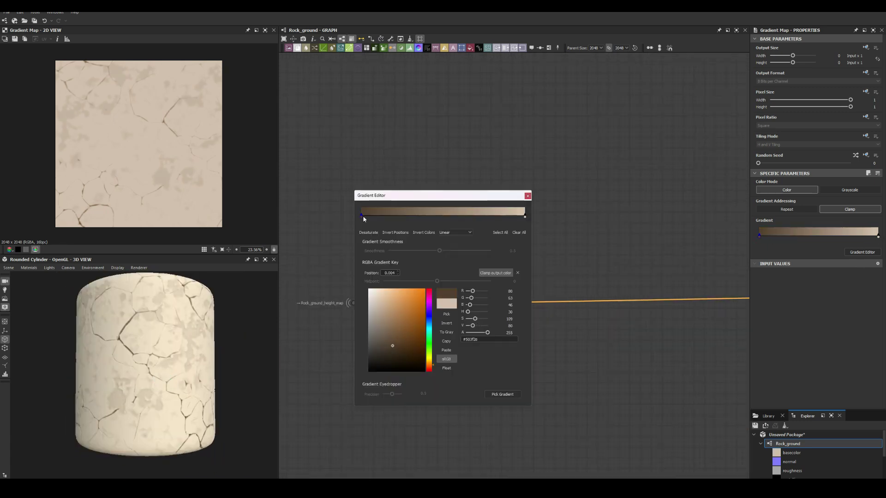
Branch a Normal and a Curvature Smooth node off Auto Levels for an edge mask
{"action": "left_click", "coordinate": [527, 196]}
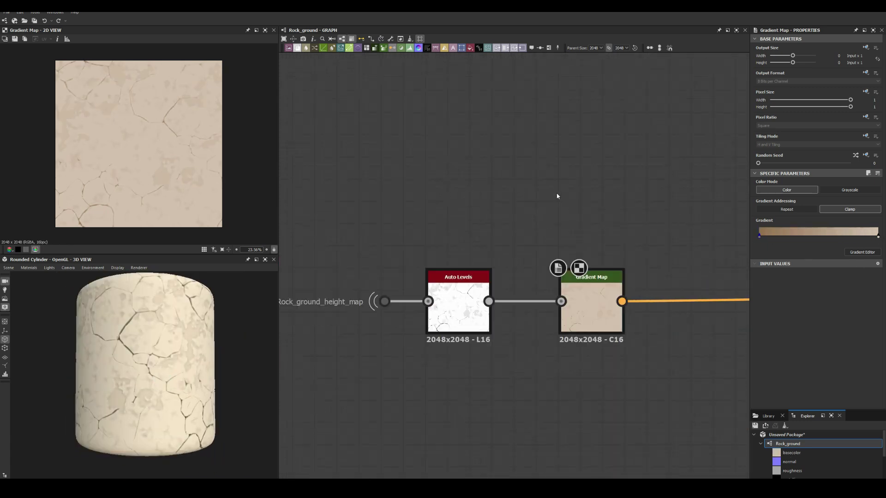
{"action": "left_click_drag", "start_coordinate": [489, 302], "coordinate": [555, 193]}
{"action": "left_click", "coordinate": [549, 192]}
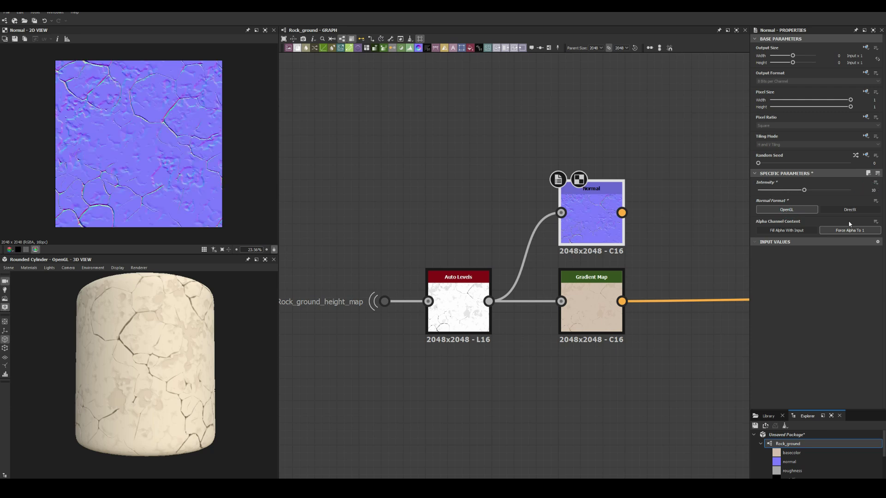
{"action": "left_click_drag", "start_coordinate": [573, 236], "coordinate": [653, 257]}
{"action": "type", "text": "curvature smooth"}
{"action": "key", "text": "Return"}
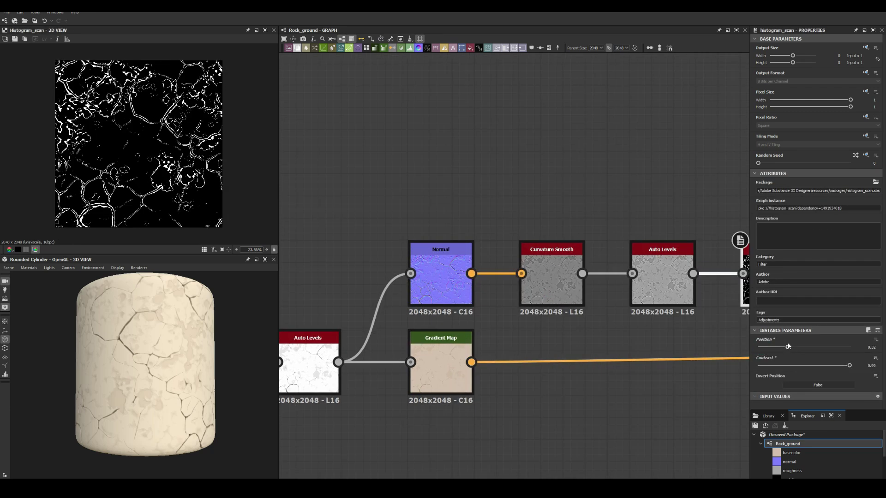
Add the edge Gradient Map into the base colour through a Blend at 0.06 opacity
{"action": "middle_click_drag", "start_coordinate": [741, 344], "coordinate": [586, 344]}
{"action": "scroll", "coordinate": [444, 310], "scroll_direction": "down", "scroll_amount": 3}
{"action": "left_click_drag", "start_coordinate": [404, 340], "coordinate": [681, 339]}
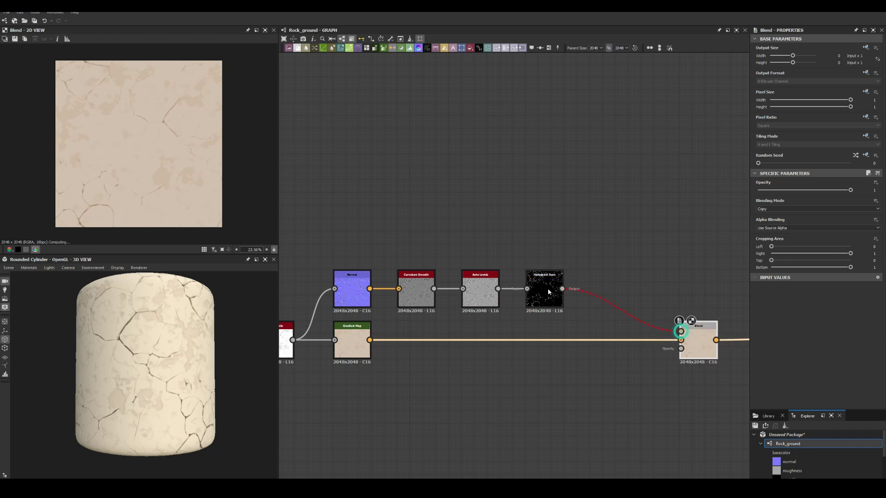
{"action": "left_click_drag", "start_coordinate": [850, 189], "coordinate": [763, 189]}
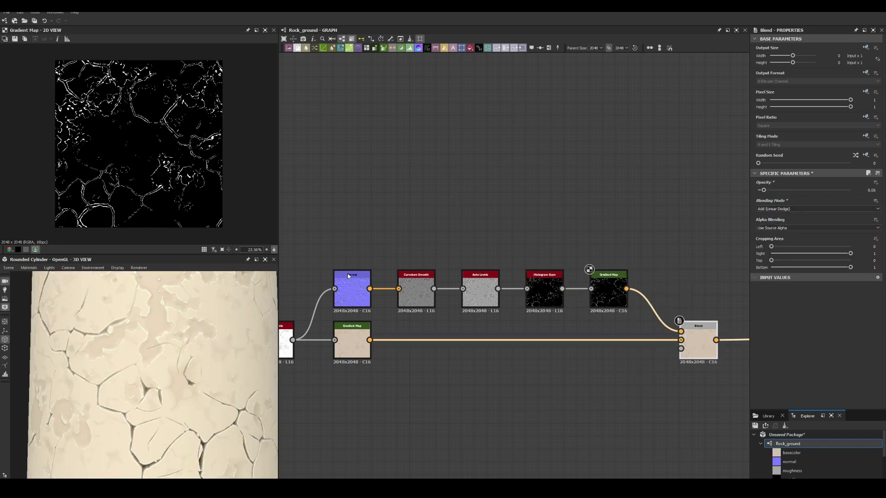
{"action": "scroll", "coordinate": [489, 295], "scroll_direction": "up", "scroll_amount": 2}
{"action": "left_click", "coordinate": [508, 295]}
{"action": "left_click", "coordinate": [862, 252]}
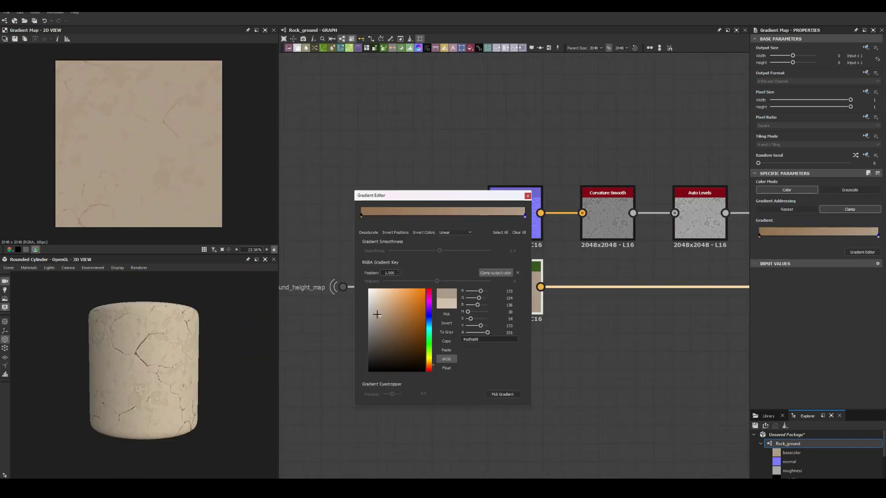
{"action": "scroll", "coordinate": [128, 391], "scroll_direction": "up", "scroll_amount": 3}
{"action": "left_click", "coordinate": [527, 195]}
{"action": "scroll", "coordinate": [461, 231], "scroll_direction": "down", "scroll_amount": 2}
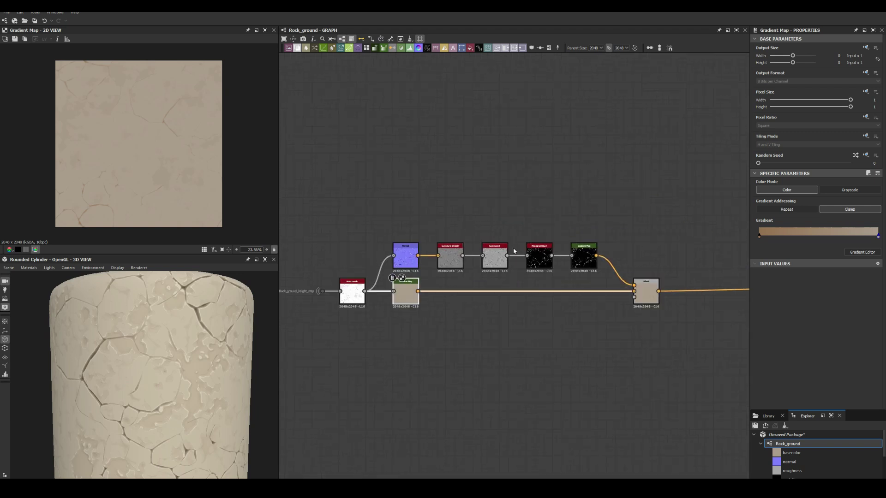
Add an HBAO ambient occlusion node tapping the height
{"action": "key", "text": "space"}
{"action": "type", "text": "ao"}
{"action": "left_click", "coordinate": [419, 236]}
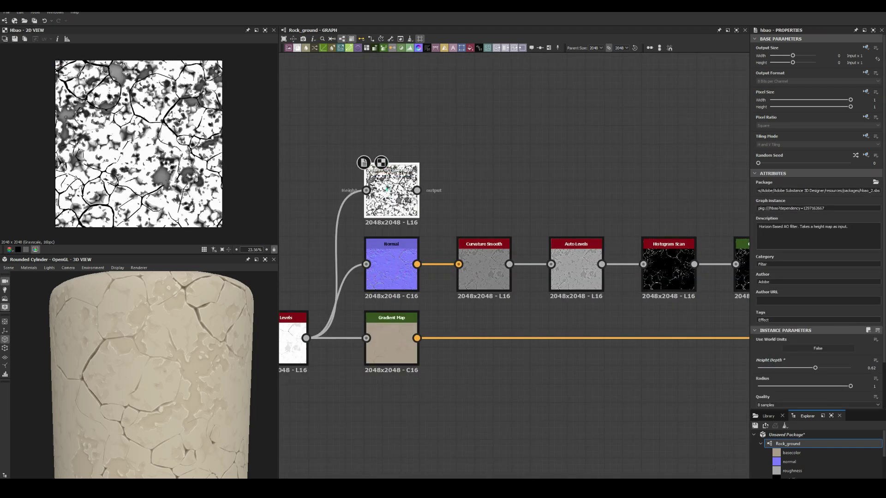
Threshold the curvature into a crack mask with Histogram Scan Position 0.64, and set the blend mode
{"action": "left_click_drag", "start_coordinate": [770, 350], "coordinate": [818, 349]}
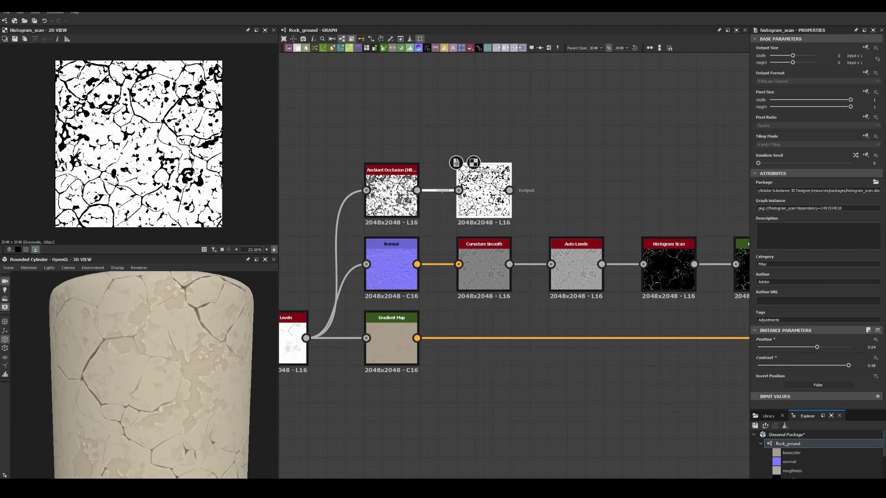
{"action": "left_click", "coordinate": [779, 209]}
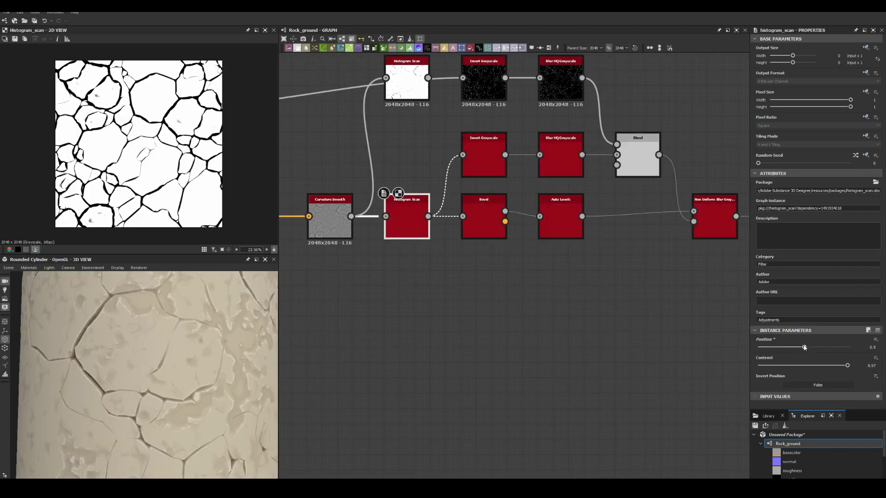
{"action": "left_click_drag", "start_coordinate": [804, 348], "coordinate": [805, 347]}
{"action": "scroll", "coordinate": [173, 356], "scroll_direction": "down", "scroll_amount": 5}
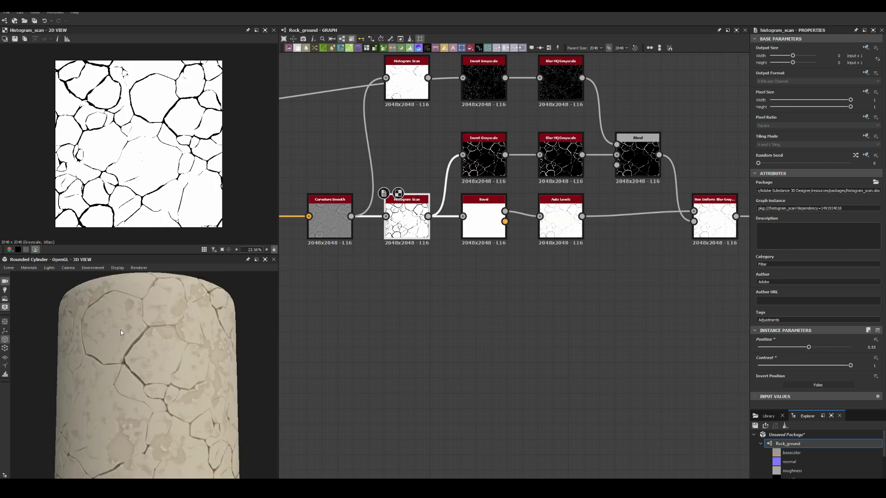
{"action": "scroll", "coordinate": [122, 333], "scroll_direction": "down", "scroll_amount": 3}
{"action": "scroll", "coordinate": [172, 362], "scroll_direction": "down", "scroll_amount": 3}
{"action": "scroll", "coordinate": [399, 266], "scroll_direction": "down", "scroll_amount": 5}
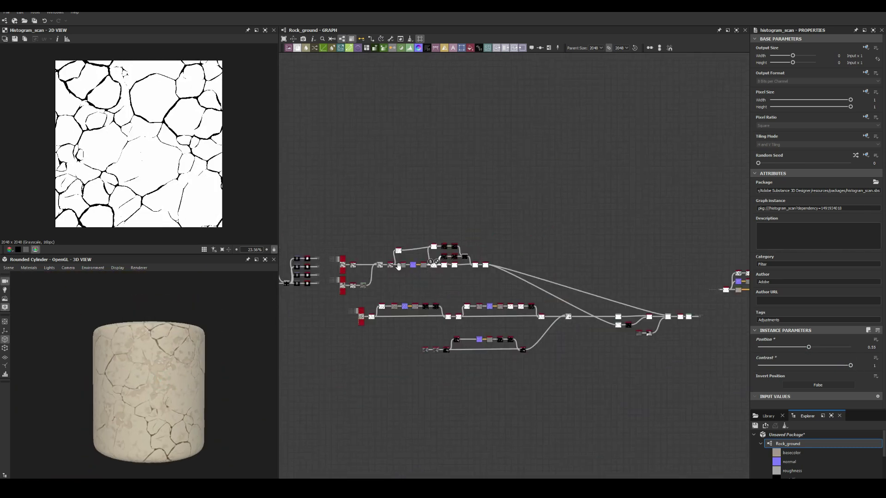
{"action": "scroll", "coordinate": [551, 295], "scroll_direction": "up", "scroll_amount": 5}
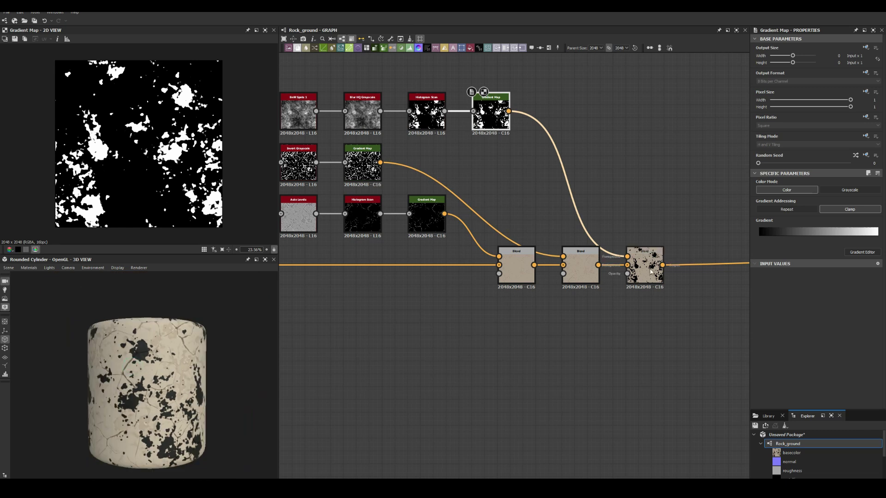
Mix the speckle Gradient Map into the albedo's final Blend at about 0.02 opacity
{"action": "left_click_drag", "start_coordinate": [850, 190], "coordinate": [767, 191]}
{"action": "scroll", "coordinate": [189, 427], "scroll_direction": "up", "scroll_amount": 5}
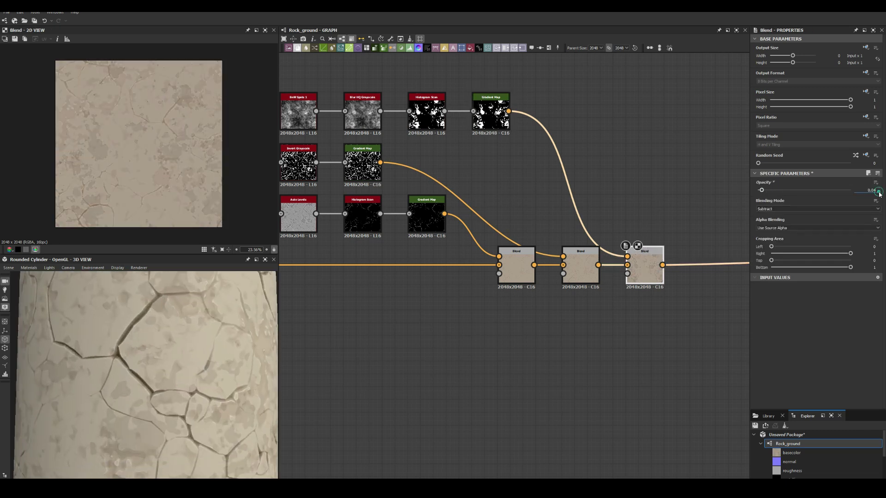
{"action": "scroll", "coordinate": [163, 387], "scroll_direction": "down", "scroll_amount": 5}
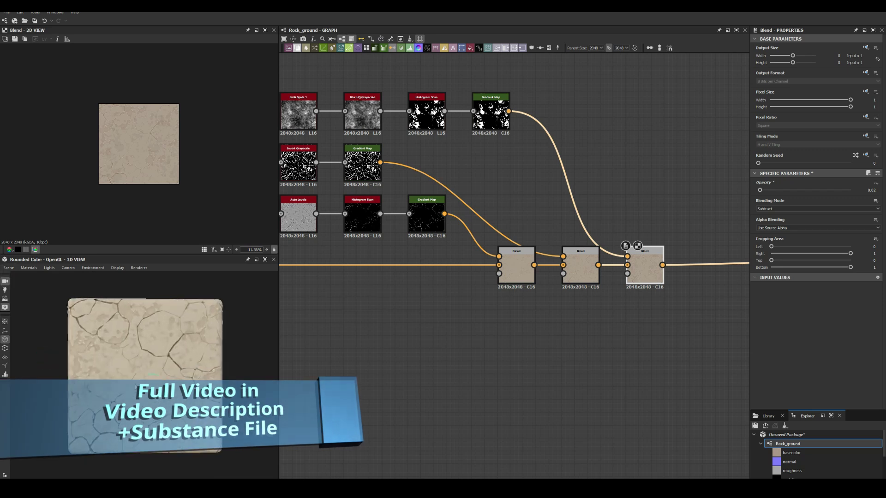
{"action": "scroll", "coordinate": [200, 338], "scroll_direction": "down", "scroll_amount": 2}
{"action": "key", "text": "f"}
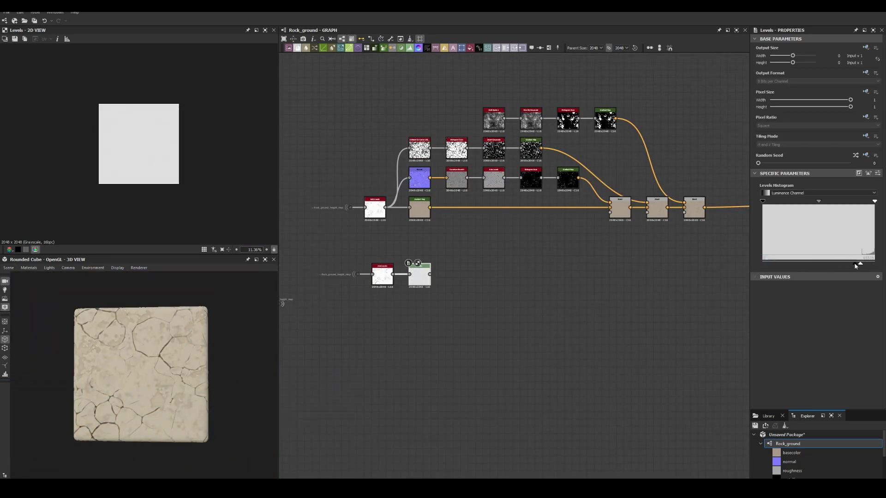
Add two Blend nodes after Levels to start the grey roughness map
{"action": "right_click", "coordinate": [477, 252]}
{"action": "left_click", "coordinate": [503, 262]}
{"action": "scroll", "coordinate": [563, 180], "scroll_direction": "up", "scroll_amount": 3}
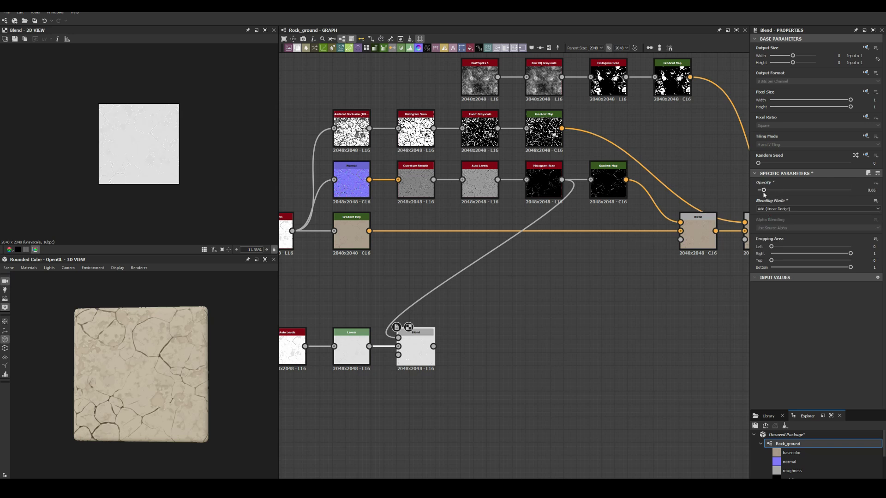
{"action": "key", "text": "ctrl+d"}
{"action": "left_click", "coordinate": [544, 179]}
{"action": "scroll", "coordinate": [553, 228], "scroll_direction": "up", "scroll_amount": 3}
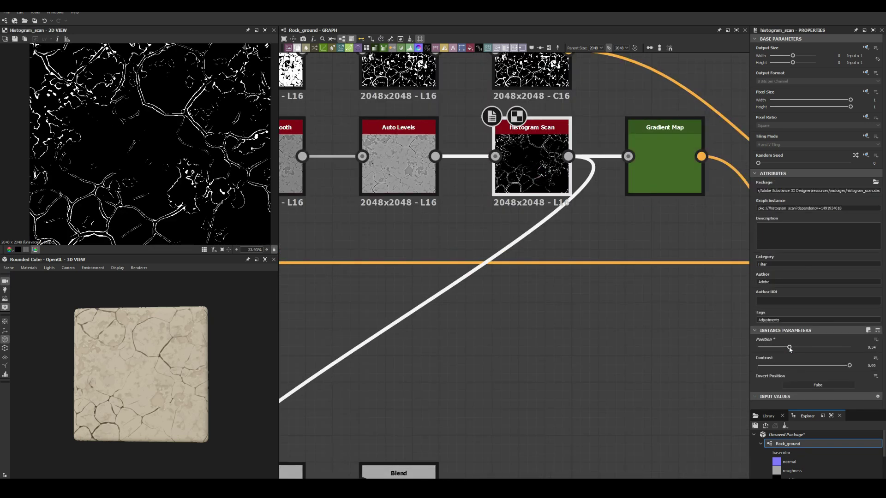
{"action": "scroll", "coordinate": [521, 221], "scroll_direction": "down", "scroll_amount": 3}
Add a third Blend masked by Histogram Scan and frame the roughness row as Roughness
{"action": "left_click", "coordinate": [456, 356]}
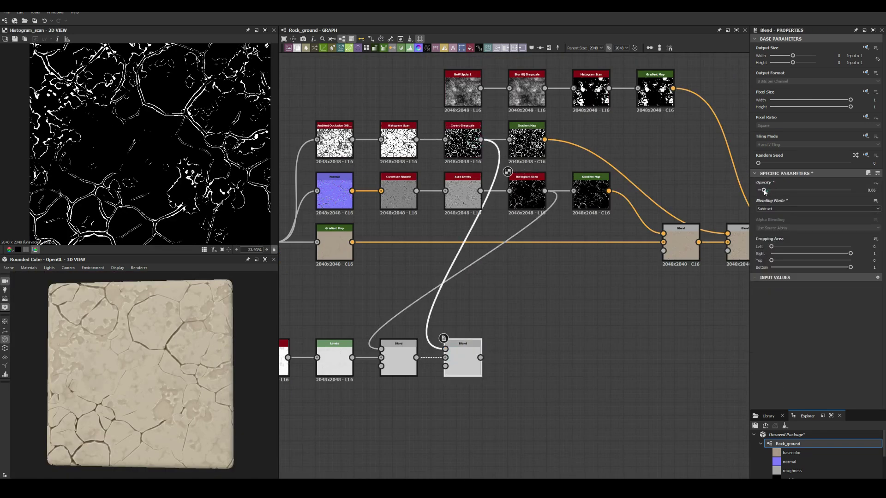
{"action": "key", "text": "space"}
{"action": "left_click", "coordinate": [503, 281]}
{"action": "left_click_drag", "start_coordinate": [609, 88], "coordinate": [545, 317]}
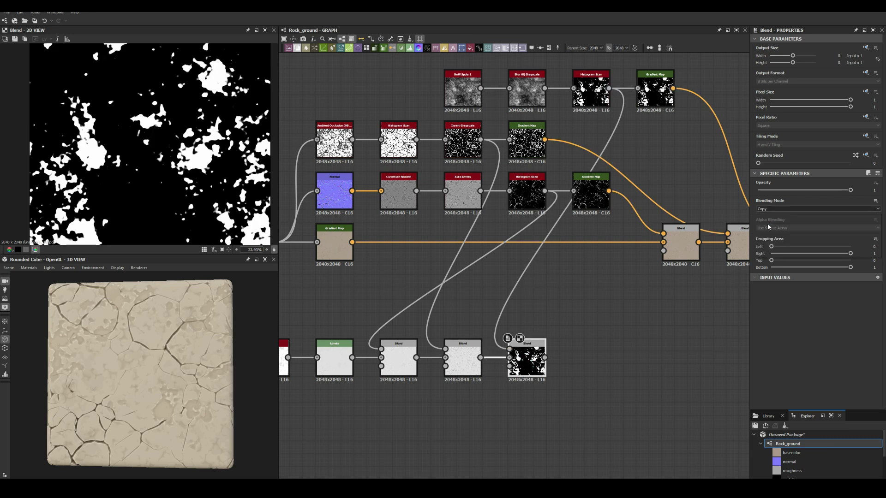
{"action": "scroll", "coordinate": [516, 345], "scroll_direction": "down", "scroll_amount": 5}
{"action": "left_click_drag", "start_coordinate": [489, 240], "coordinate": [384, 280]}
{"action": "key", "text": "ctrl+f"}
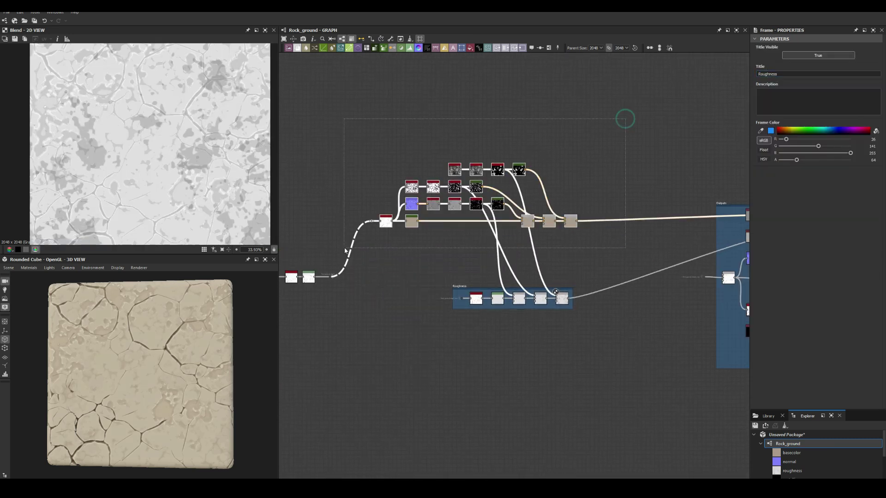
Frame the albedo nodes as 'Albedo' and preview the material on the Rounded Cylinder mesh
{"action": "key", "text": "ctrl+f"}
{"action": "scroll", "coordinate": [490, 177], "scroll_direction": "down", "scroll_amount": 3}
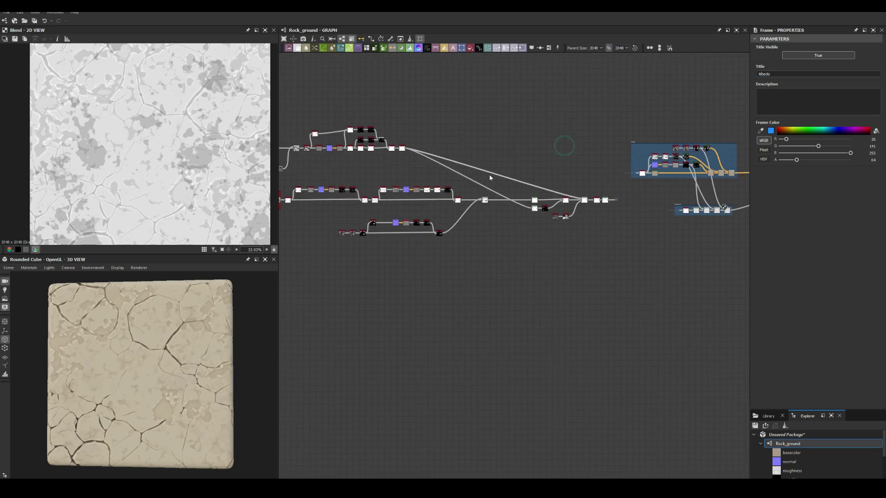
{"action": "scroll", "coordinate": [493, 165], "scroll_direction": "up", "scroll_amount": 3}
{"action": "scroll", "coordinate": [581, 155], "scroll_direction": "down", "scroll_amount": 5}
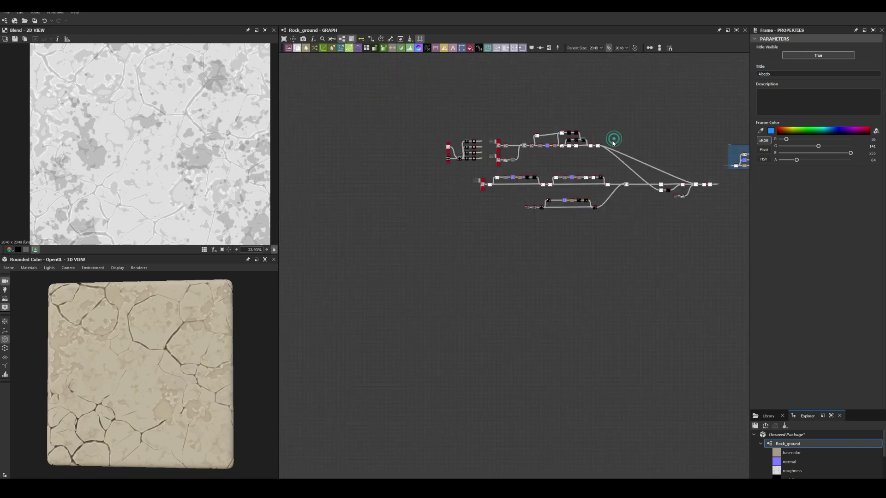
{"action": "scroll", "coordinate": [617, 212], "scroll_direction": "up", "scroll_amount": 2}
{"action": "scroll", "coordinate": [610, 203], "scroll_direction": "down", "scroll_amount": 2}
{"action": "scroll", "coordinate": [560, 164], "scroll_direction": "down", "scroll_amount": 2}
{"action": "left_click", "coordinate": [5, 339]}
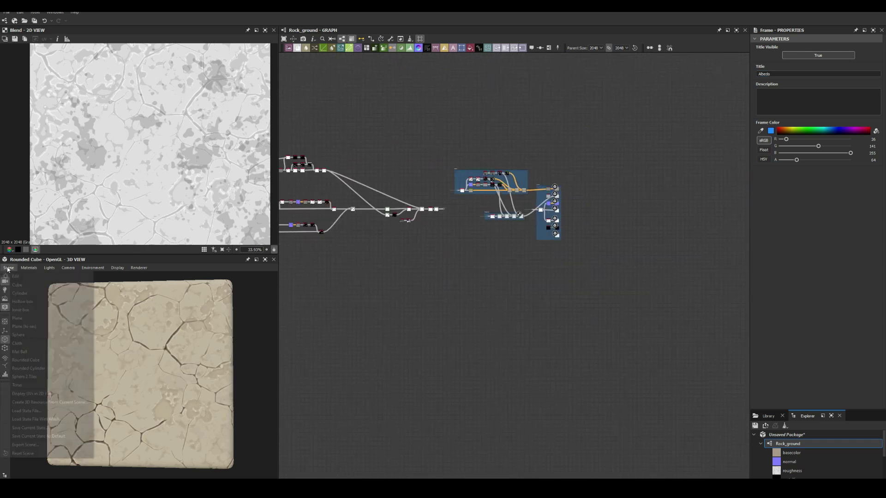
{"action": "left_click", "coordinate": [21, 368]}
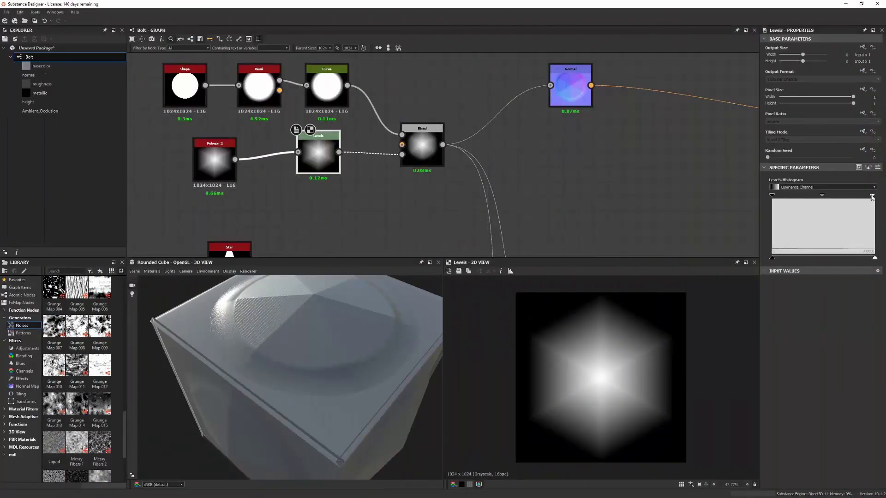
{"action": "left_click_drag", "start_coordinate": [871, 196], "coordinate": [801, 210]}
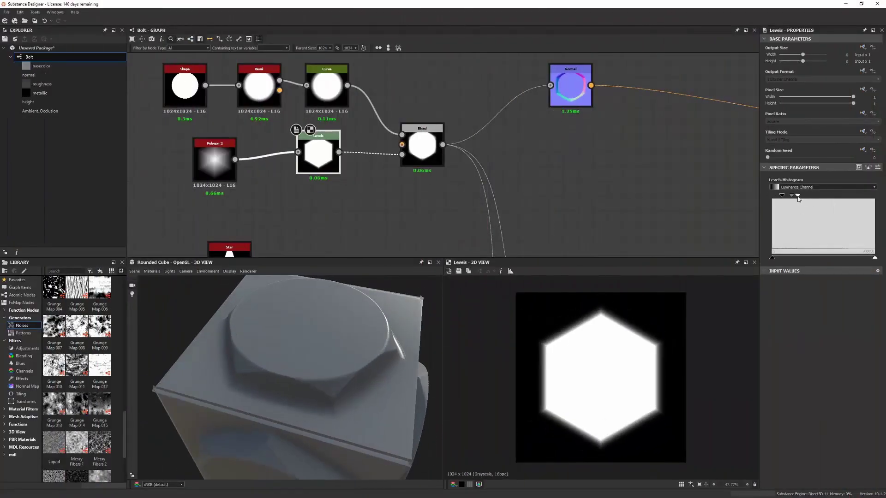
{"action": "left_click_drag", "start_coordinate": [341, 352], "coordinate": [331, 322]}
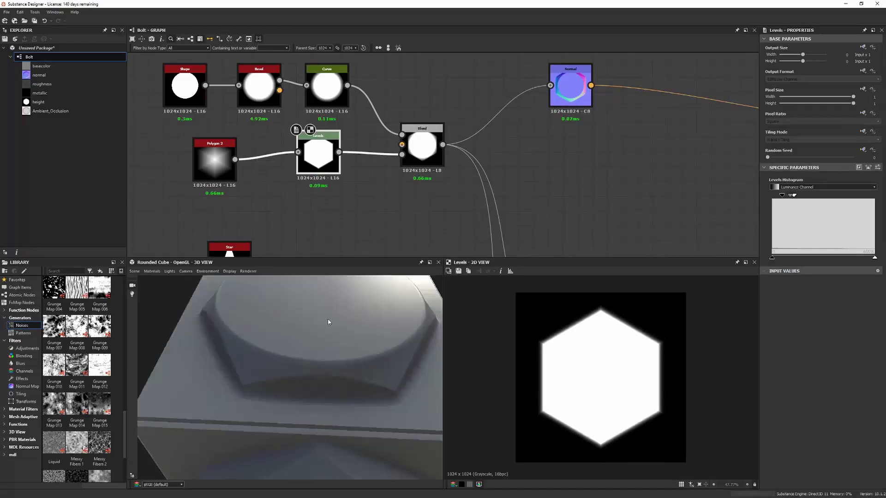
{"action": "scroll", "coordinate": [454, 155], "scroll_direction": "up", "scroll_amount": 3}
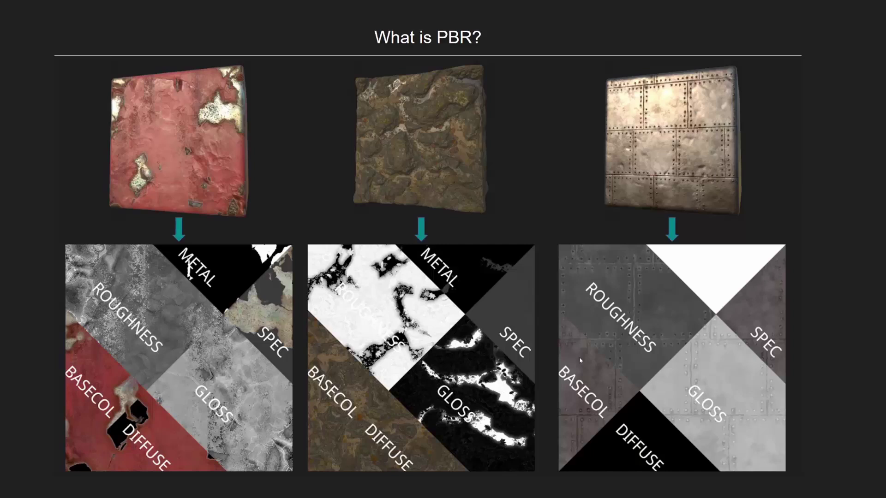
{"action": "key", "text": "Right"}
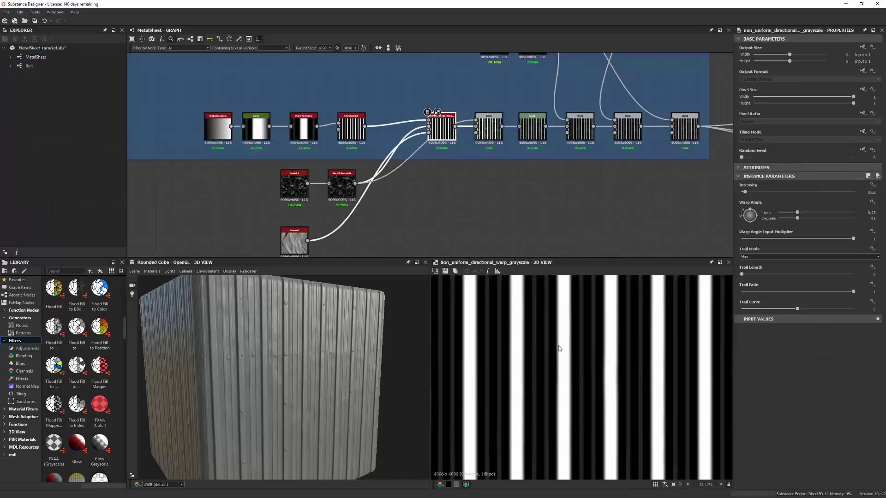
{"action": "left_click", "coordinate": [151, 271]}
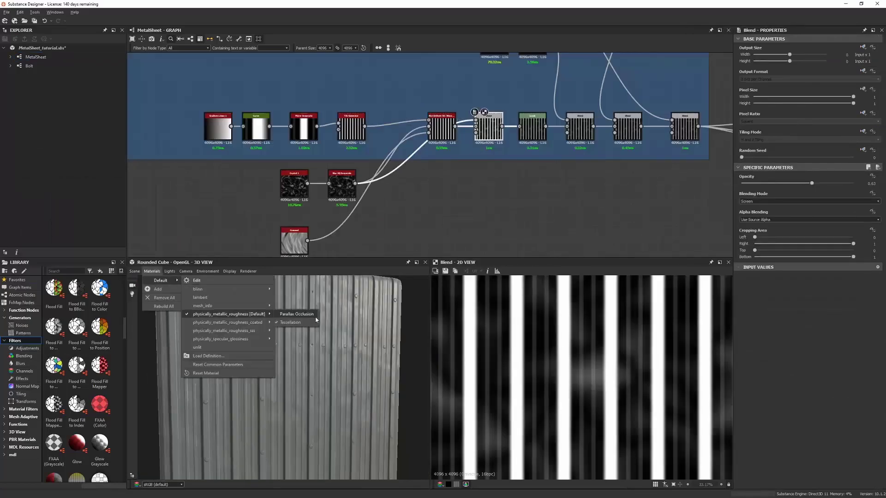
{"action": "left_click", "coordinate": [203, 295]}
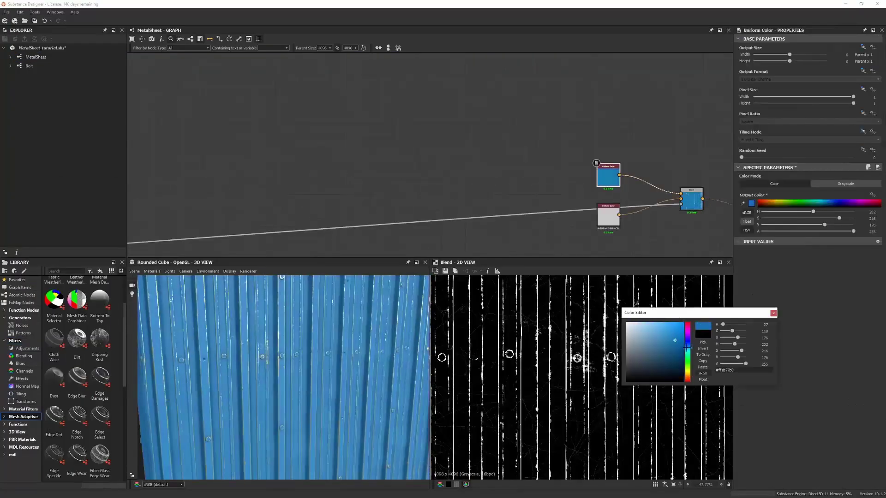
{"action": "left_click_drag", "start_coordinate": [350, 359], "coordinate": [321, 360]}
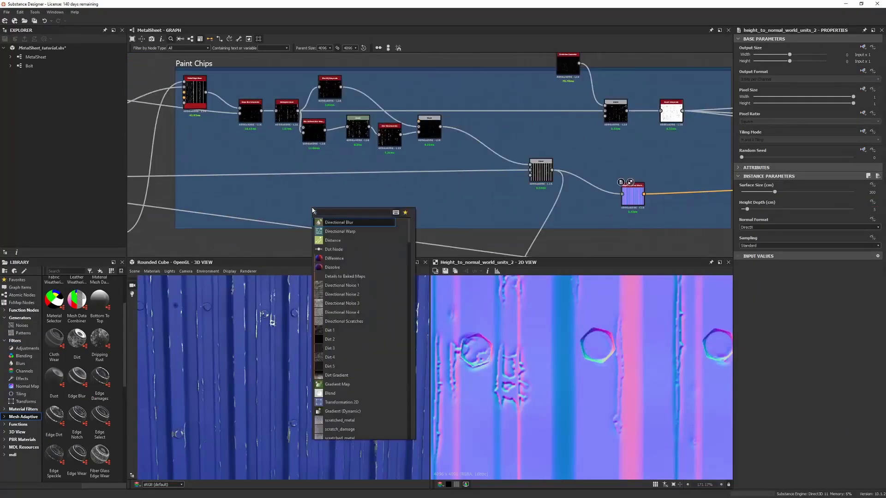
{"action": "left_click", "coordinate": [343, 212]}
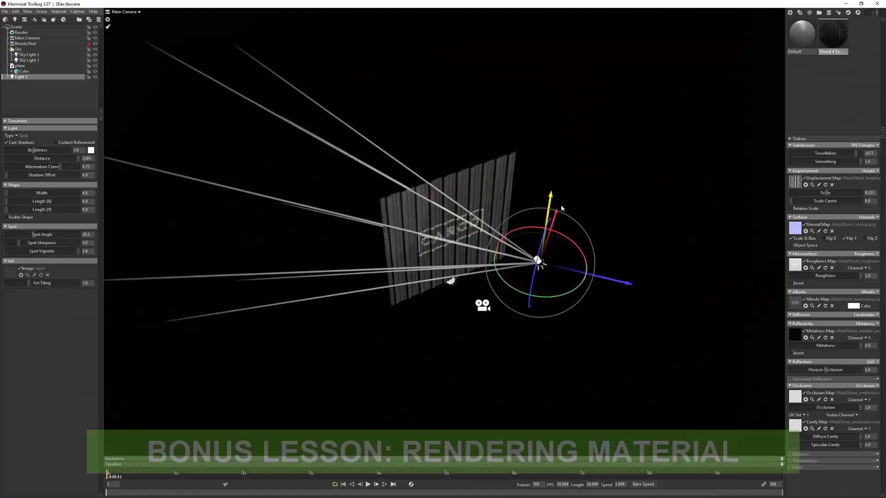